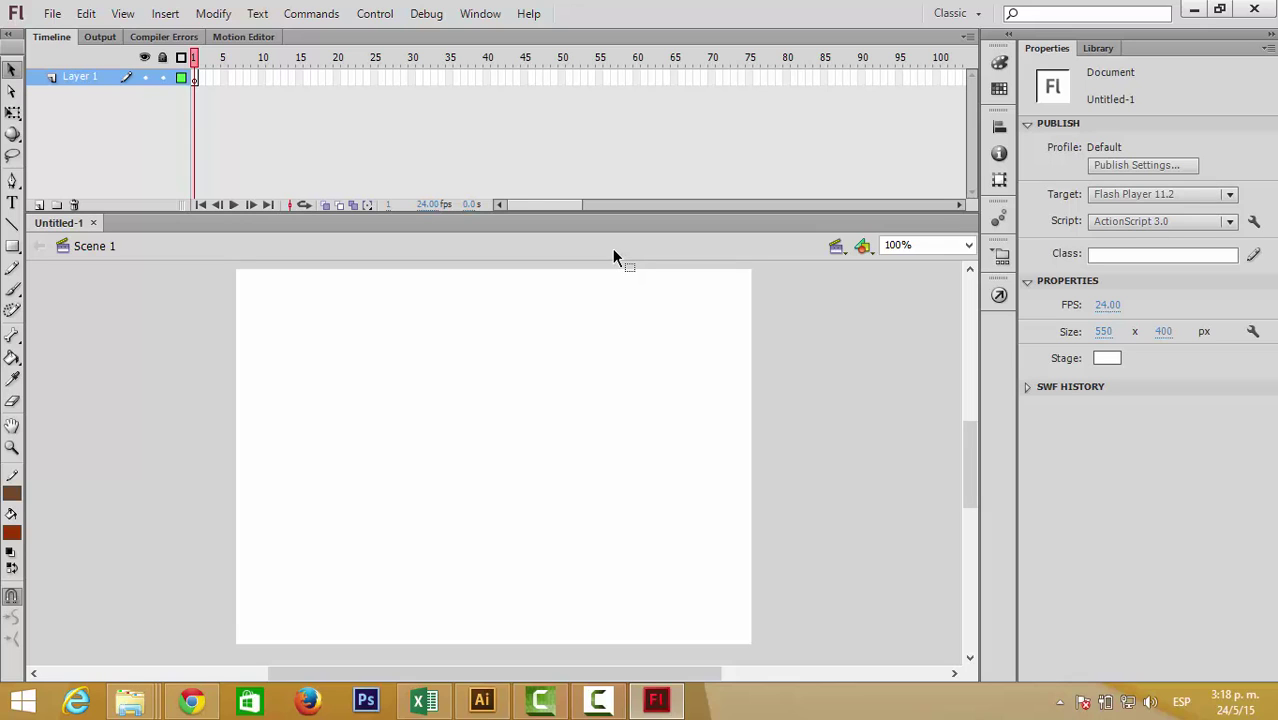
Start importing slideshow.psd from the desktop onto the stage.
click(50, 14)
mouse_move(125, 300)
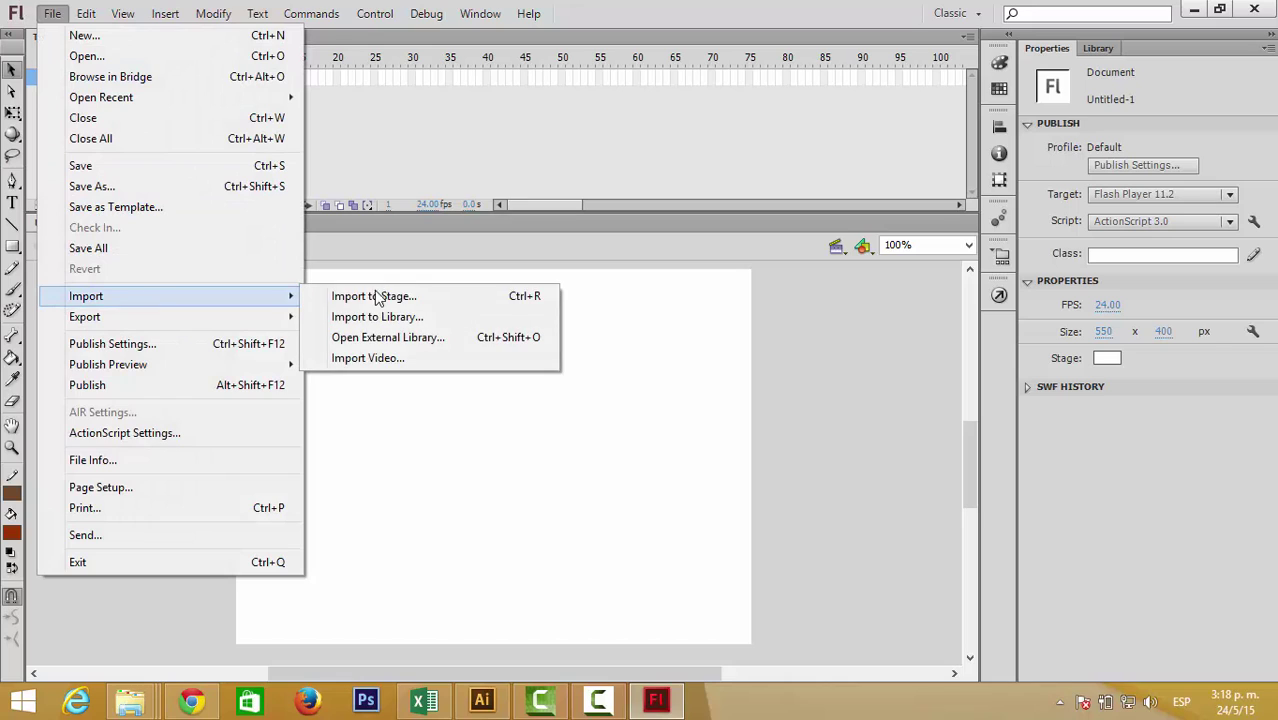
click(414, 292)
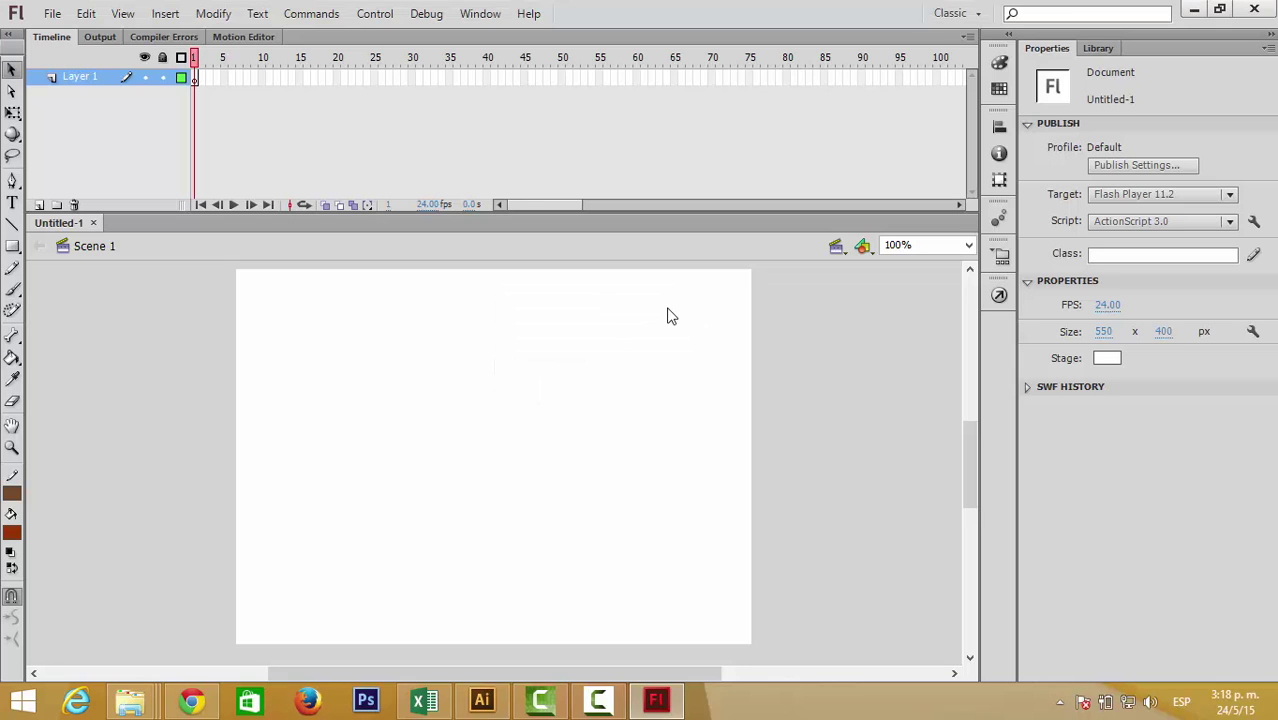
key(ctrl+r)
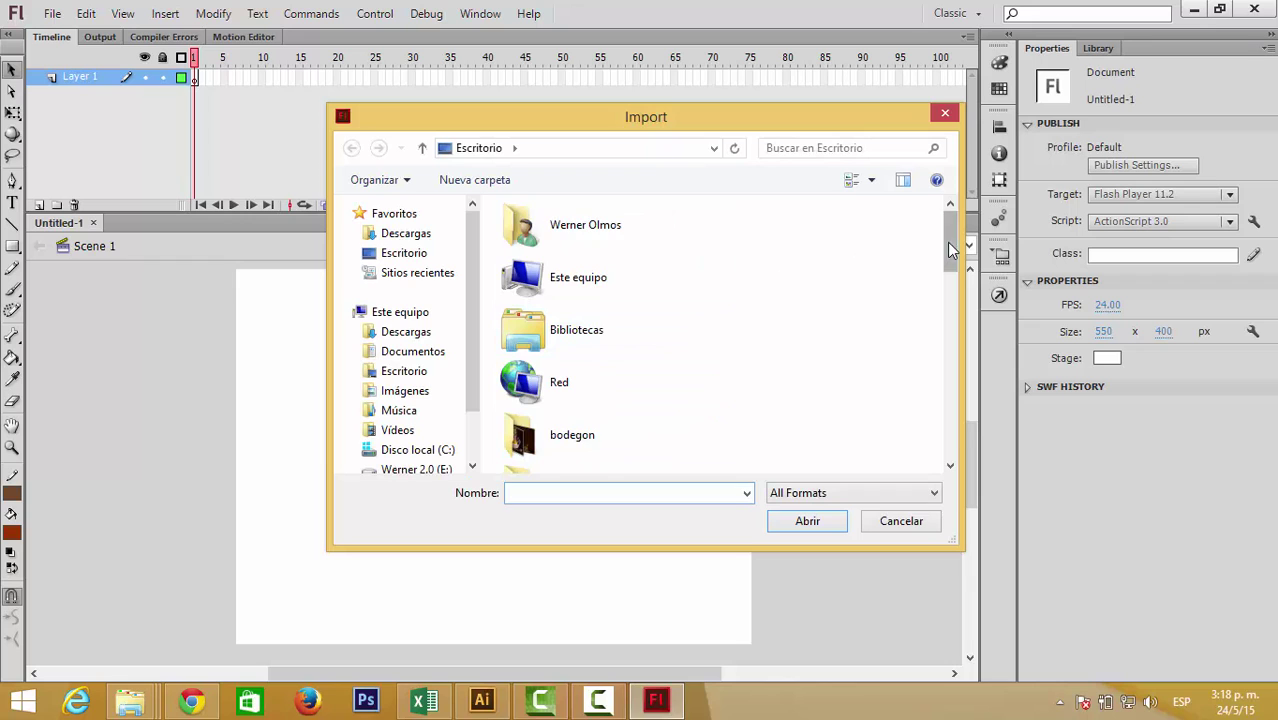
drag(951, 250, 953, 435)
double_click(565, 400)
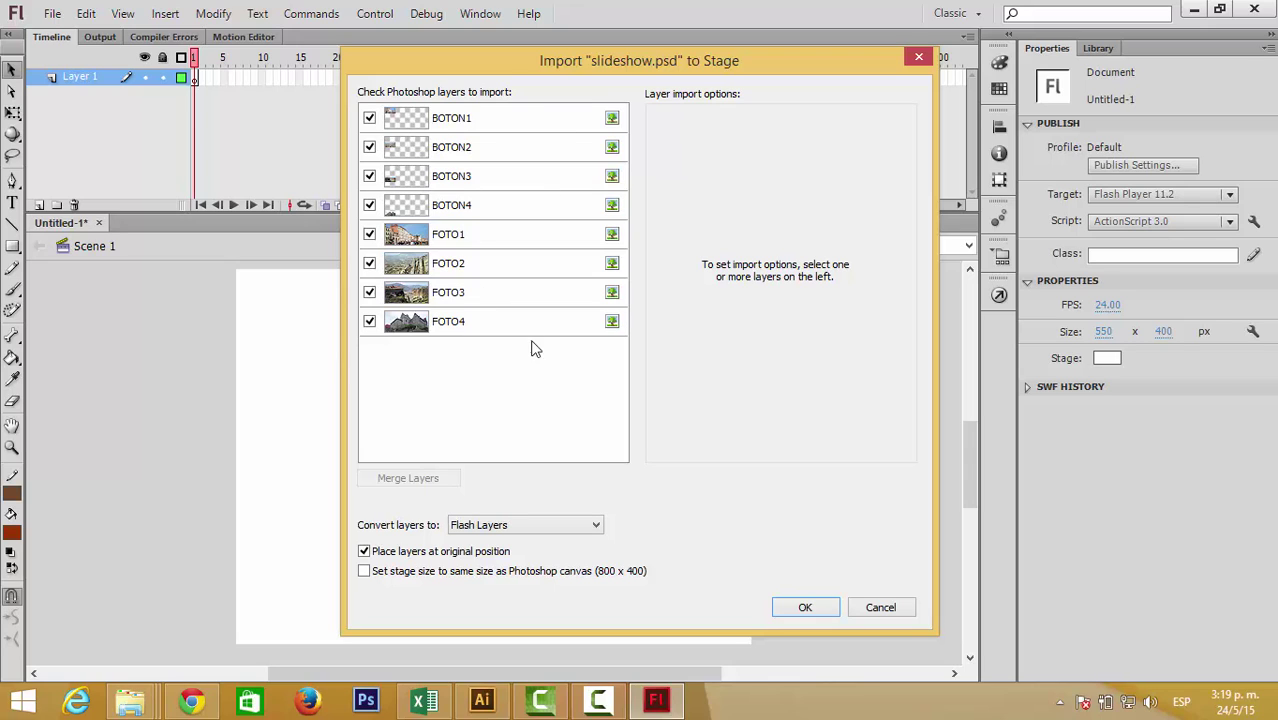
click(507, 238)
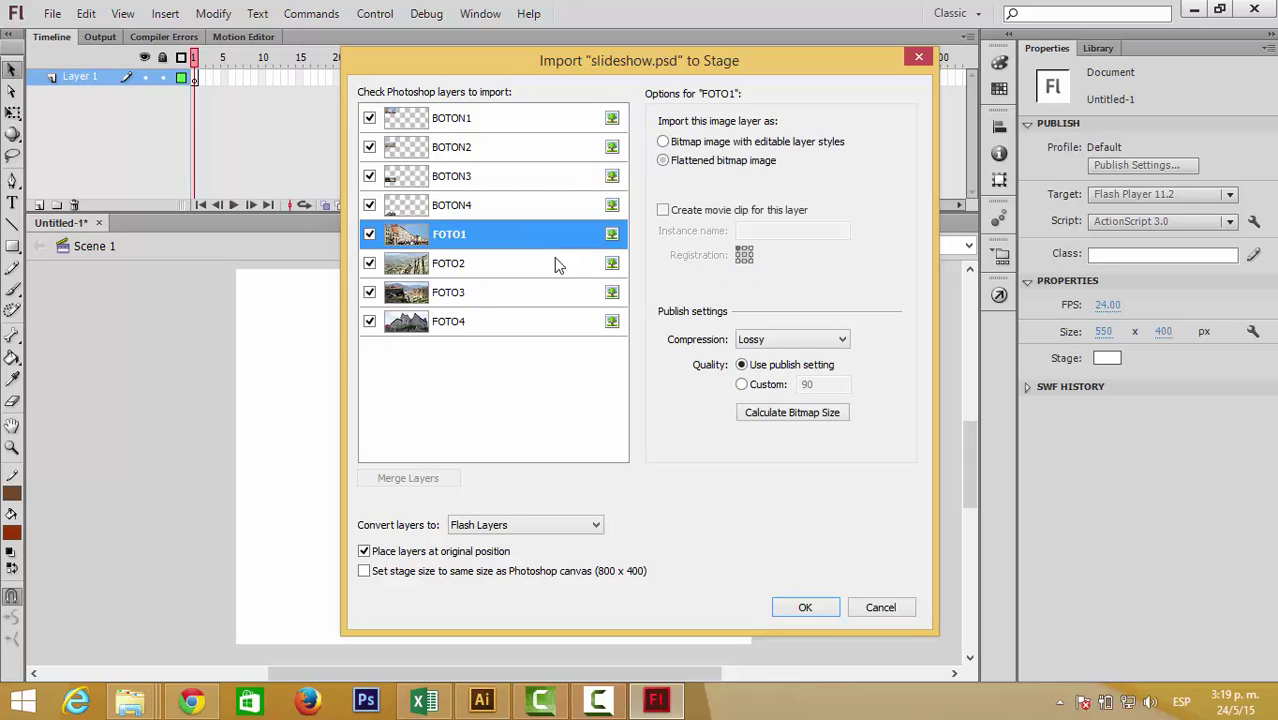
shift+click(510, 320)
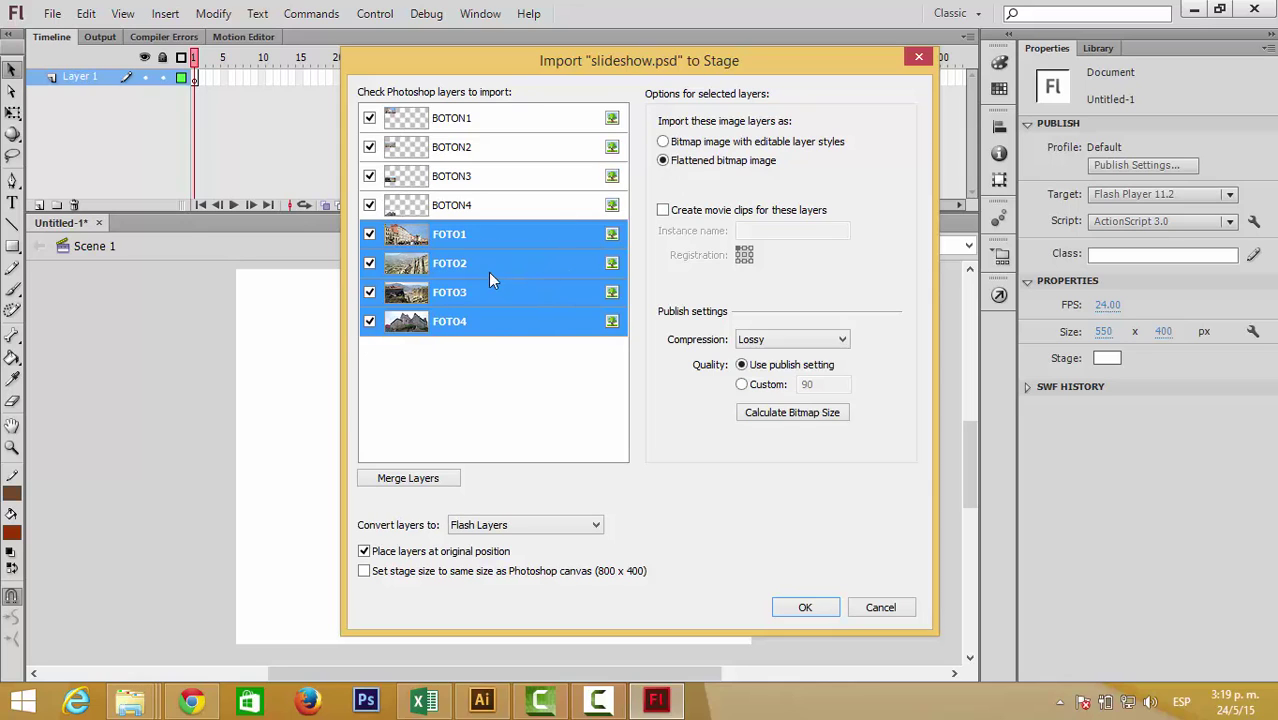
click(663, 211)
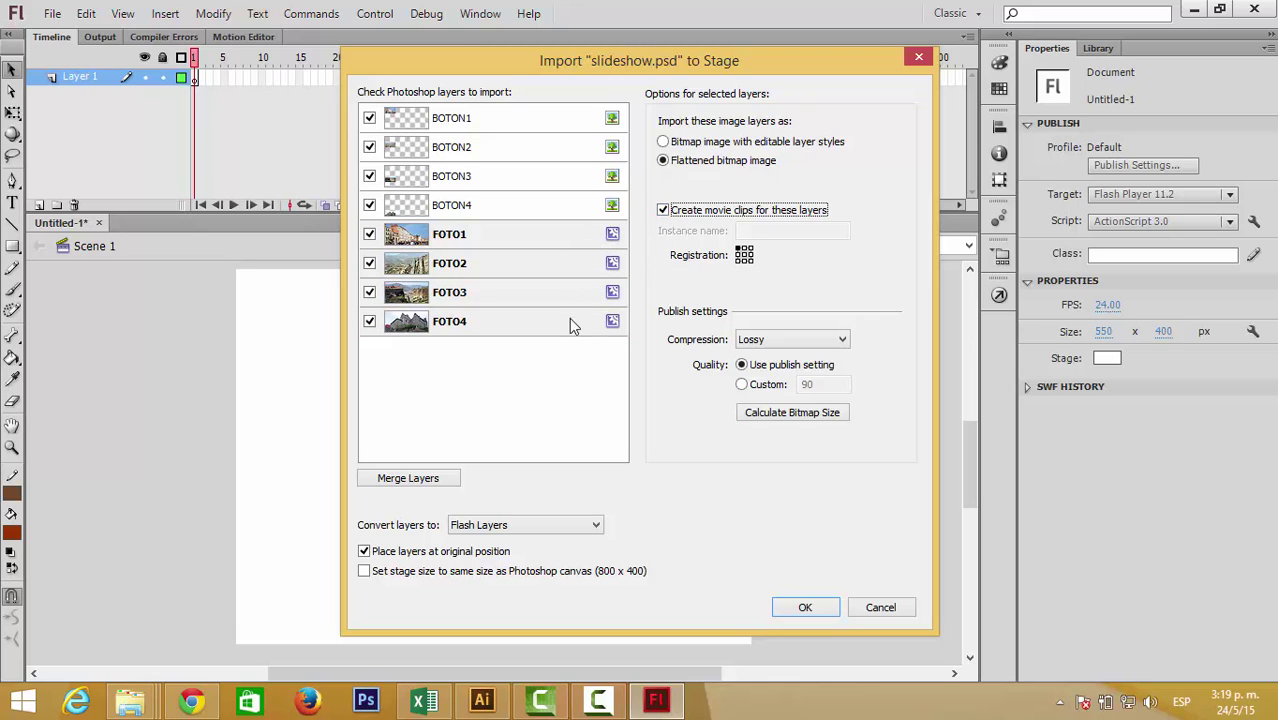
click(597, 700)
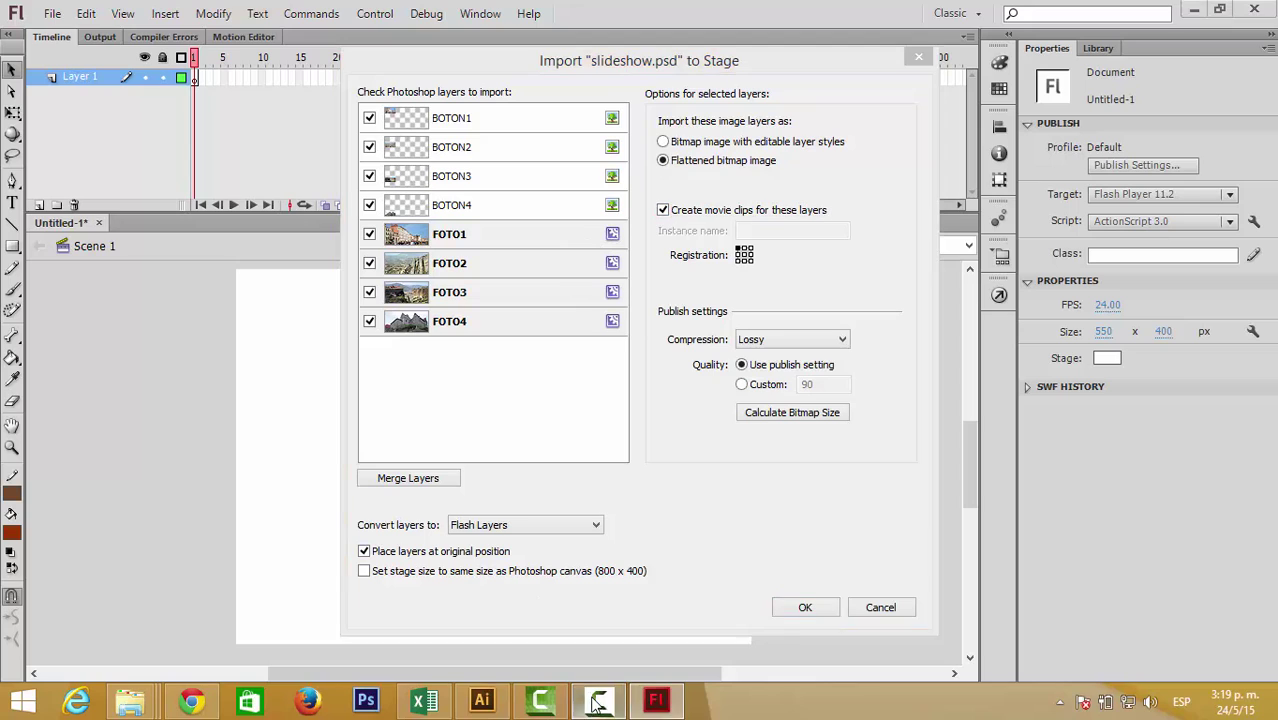
click(1186, 615)
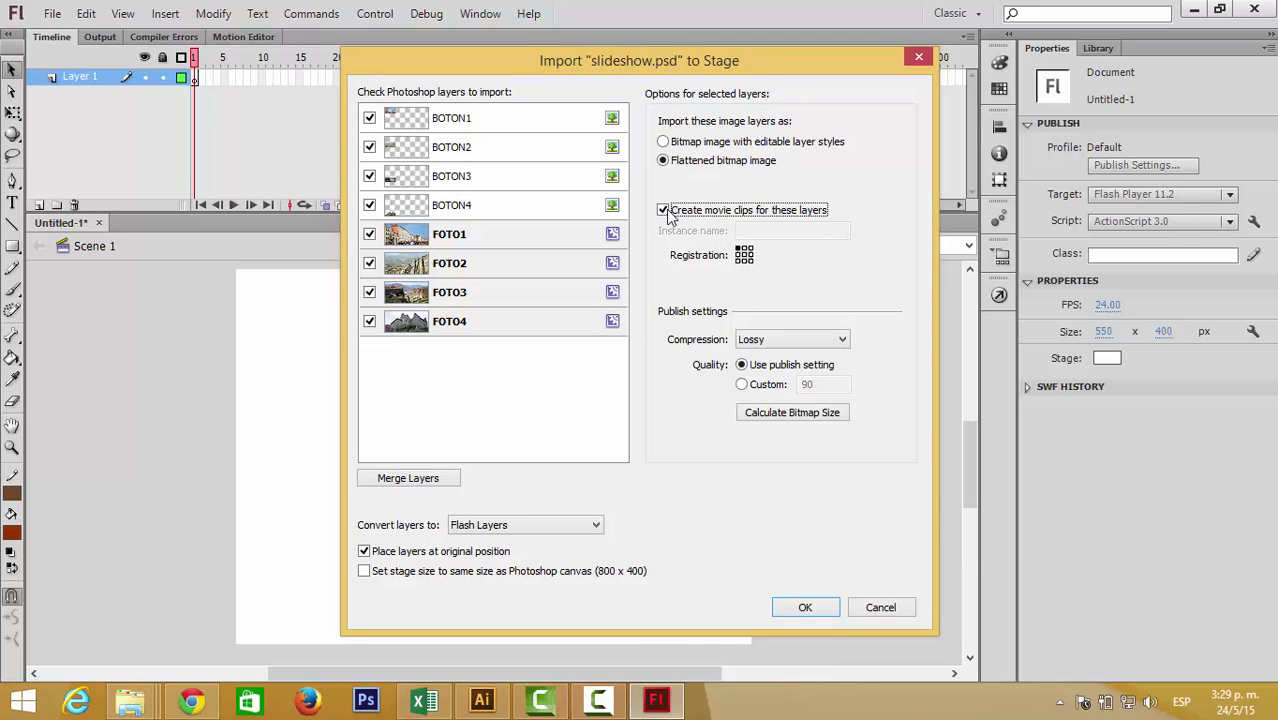
click(665, 212)
Set the Photoshop layers FOTO1 through FOTO4 to import as movie clips.
click(550, 240)
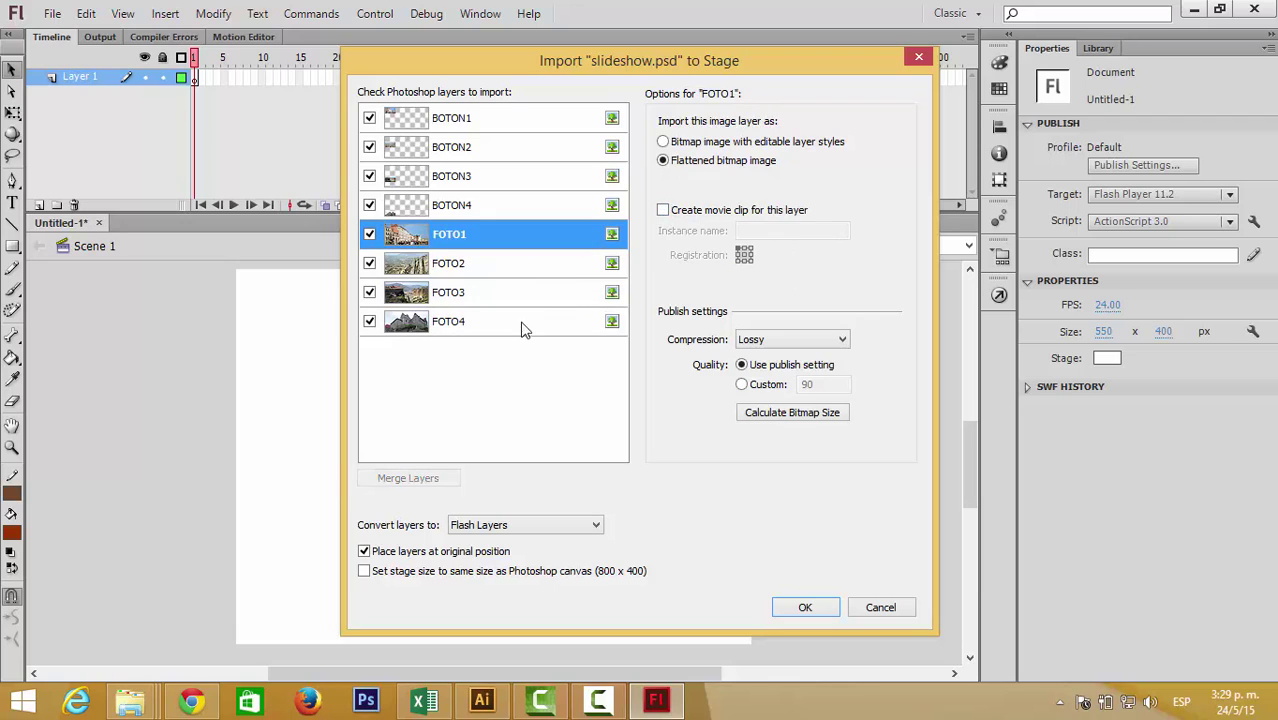
shift+click(521, 330)
click(664, 210)
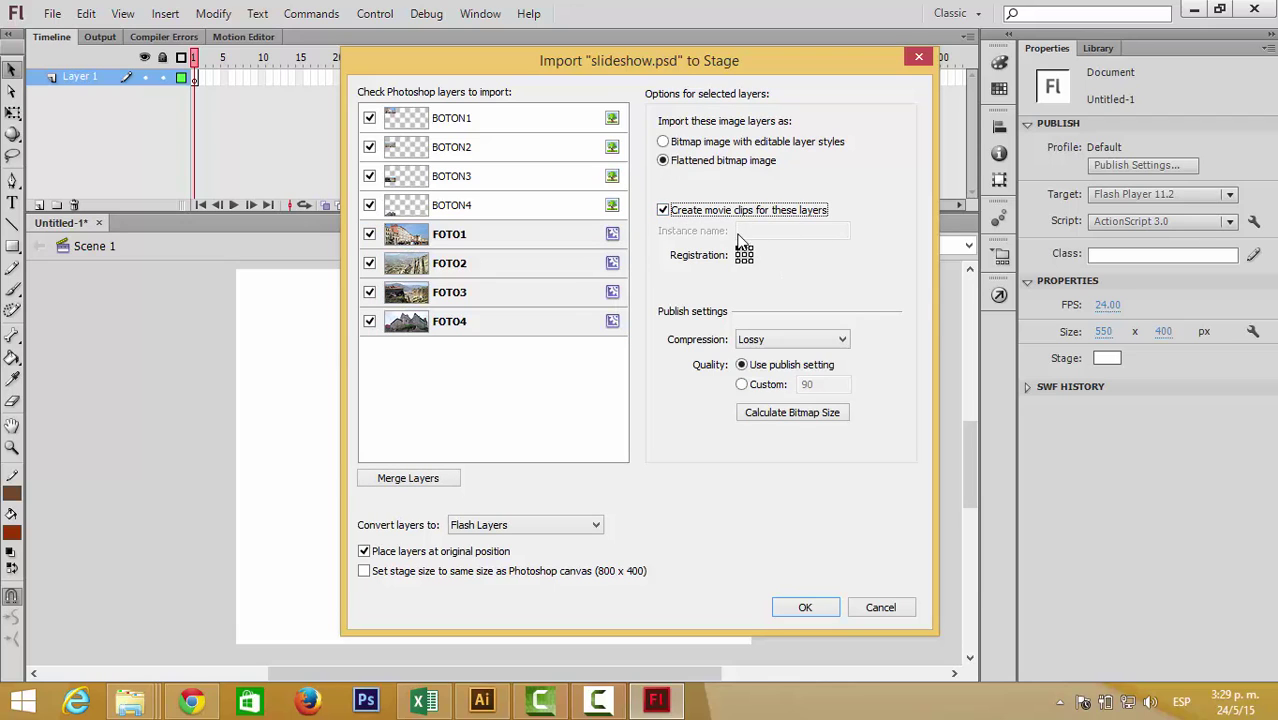
Set the FOTO1 layer's publish quality to Custom with a value of 60.
click(553, 233)
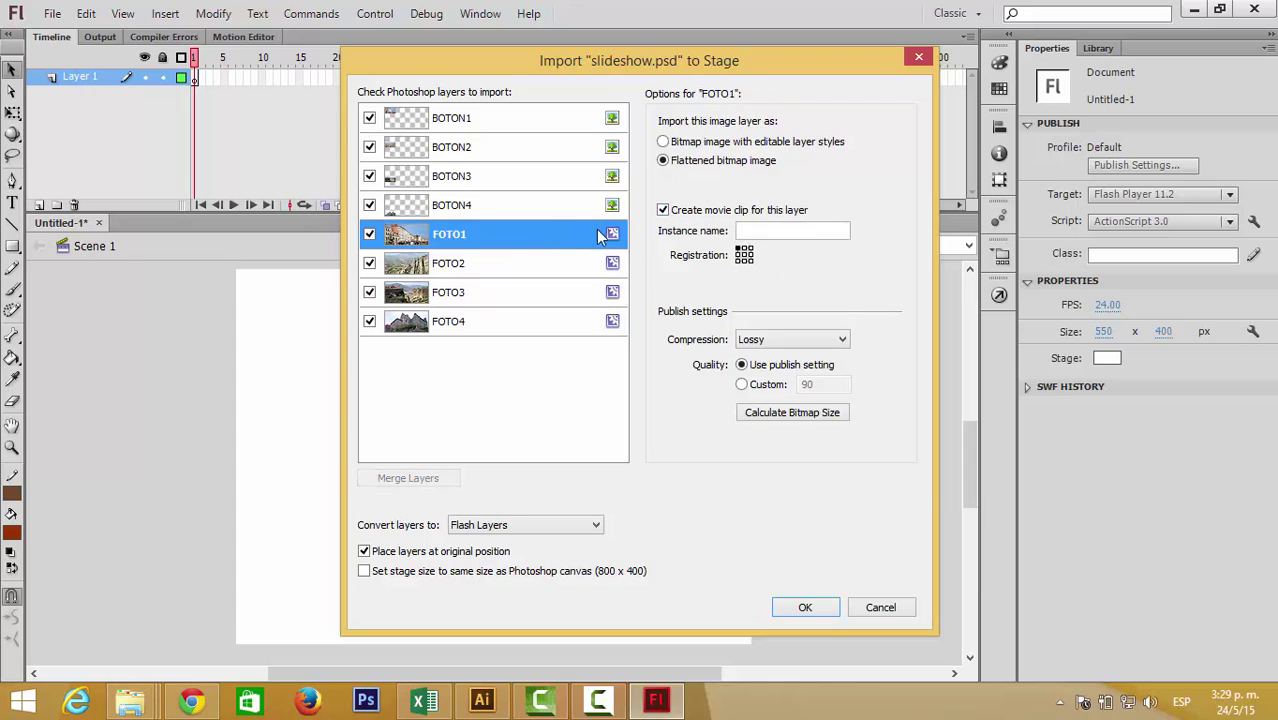
click(758, 232)
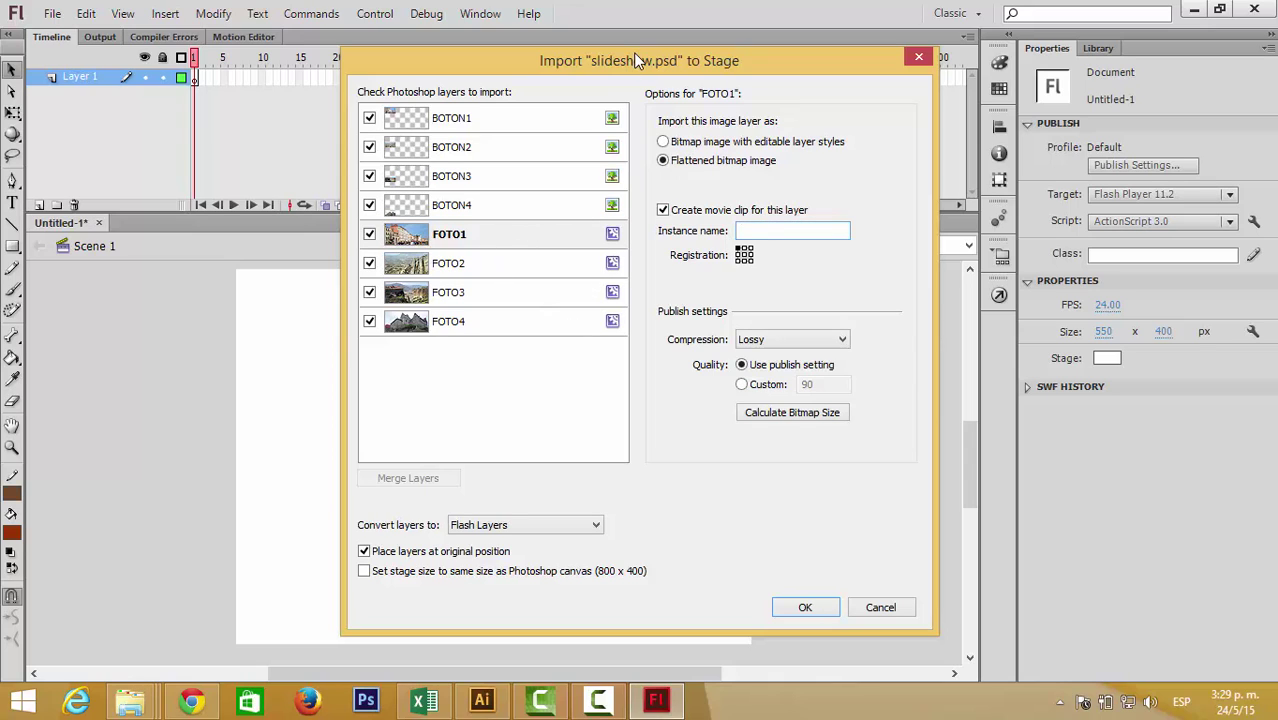
click(494, 240)
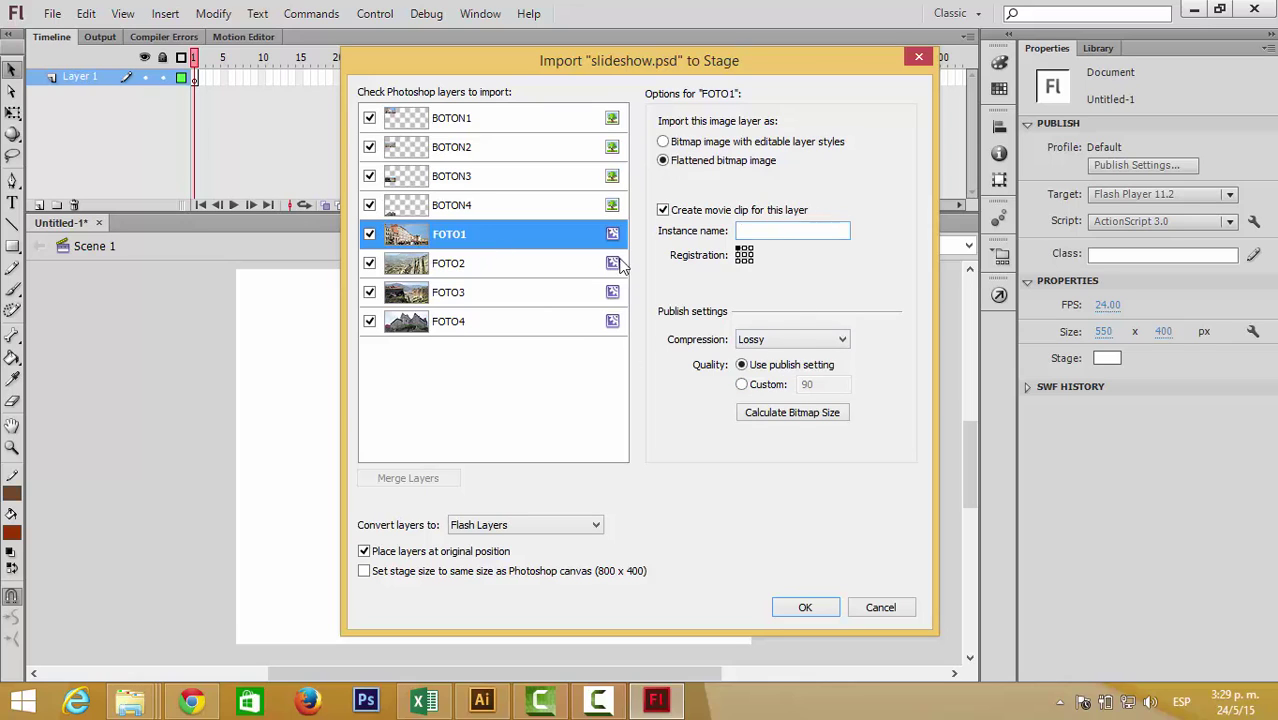
click(765, 385)
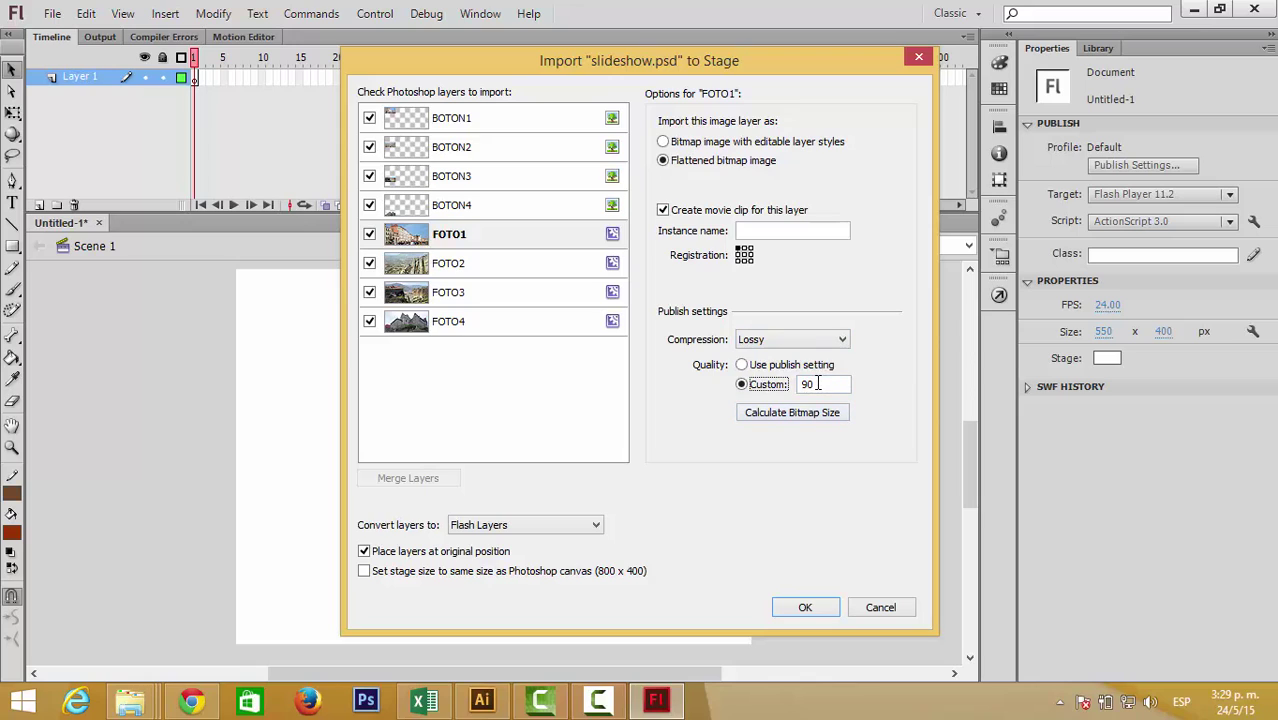
double_click(818, 384)
text(60)
Give the FOTO2, FOTO3 and FOTO4 layers a custom publish quality of 60 each.
click(547, 275)
click(776, 365)
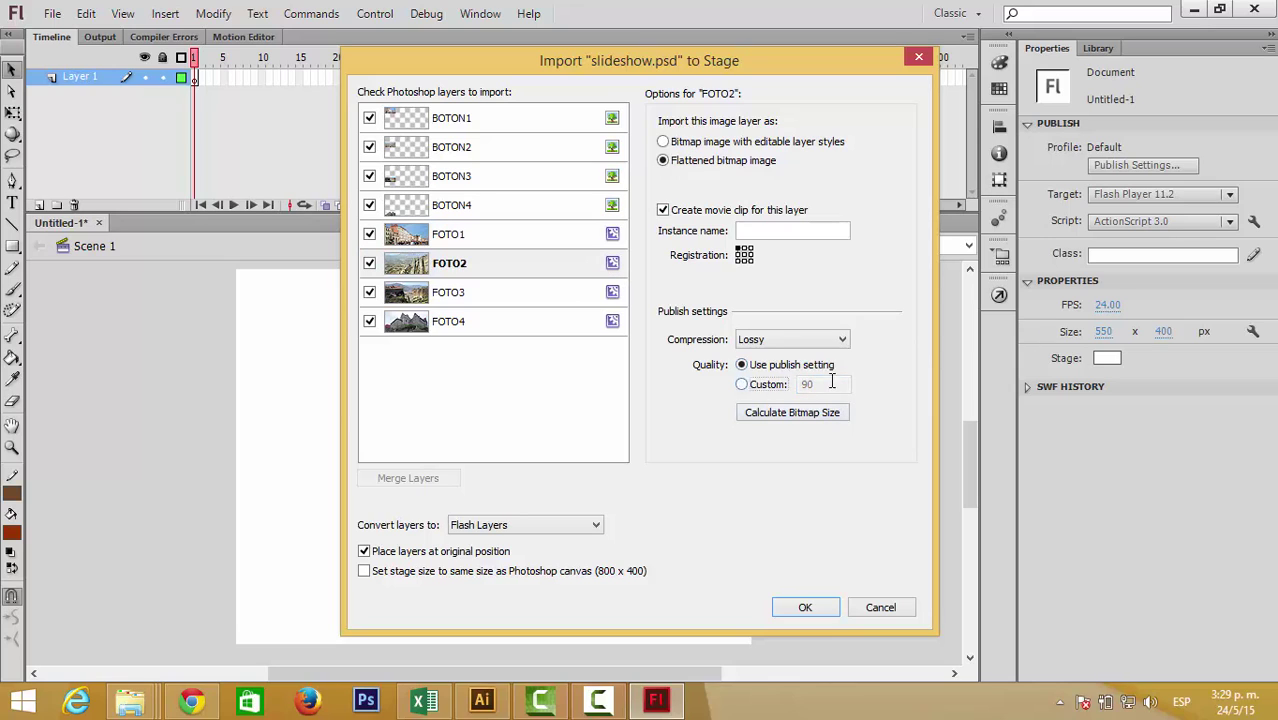
click(766, 387)
text(60)
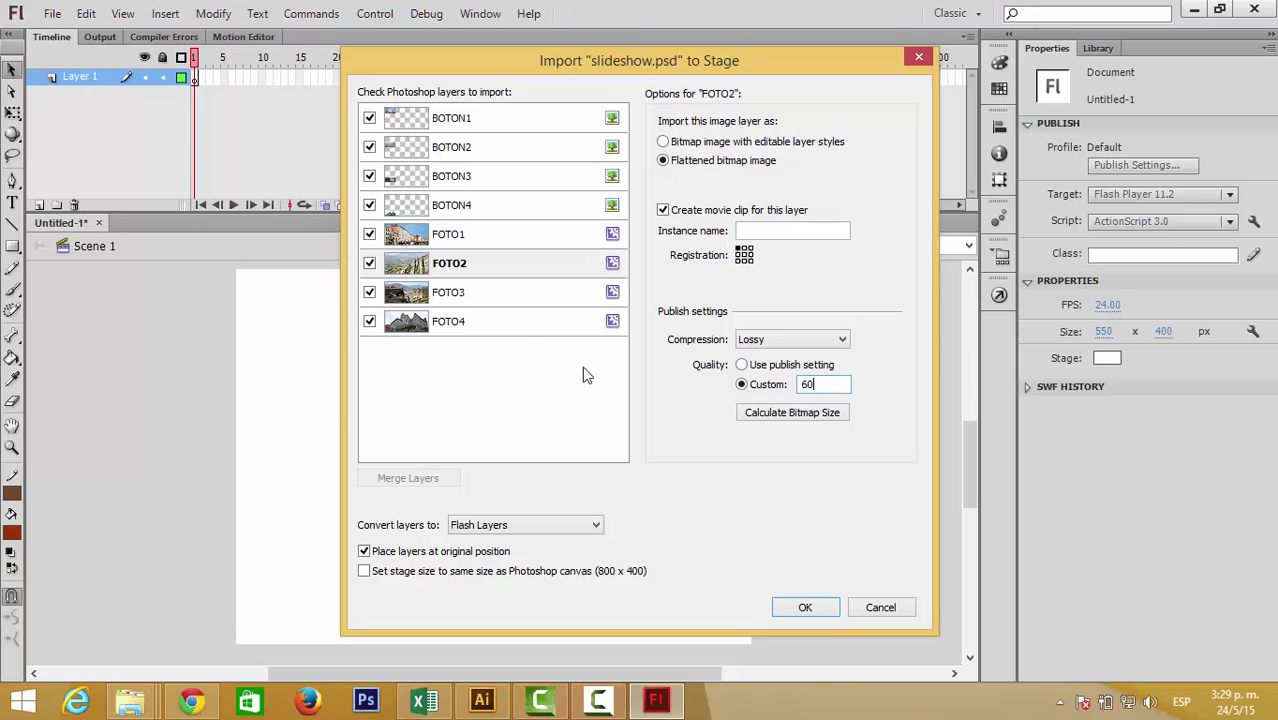
click(487, 294)
click(742, 385)
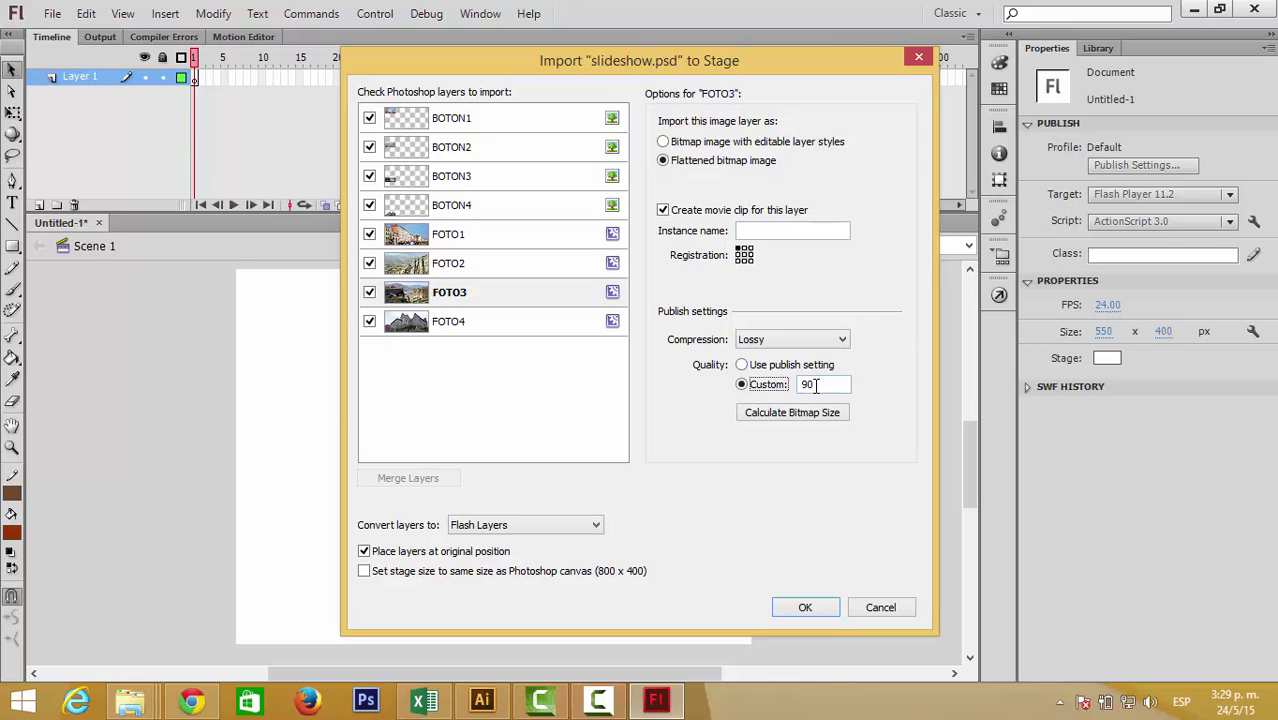
text(60)
click(504, 322)
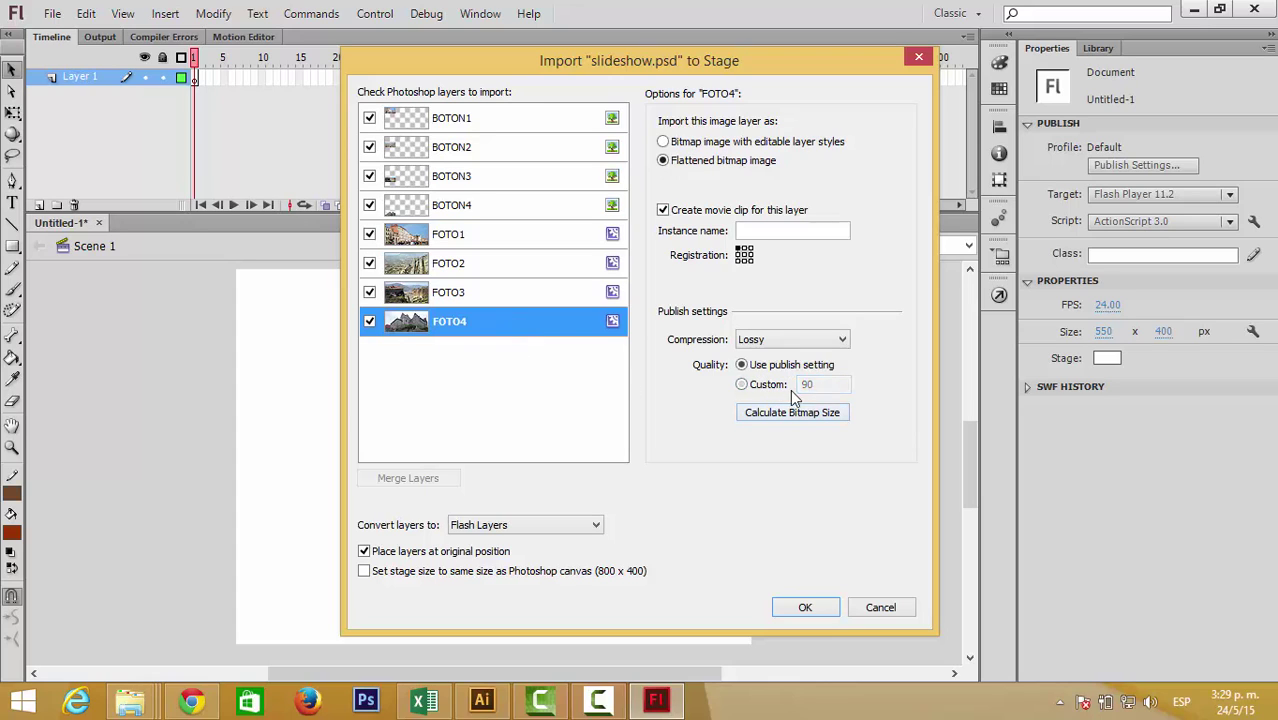
click(789, 388)
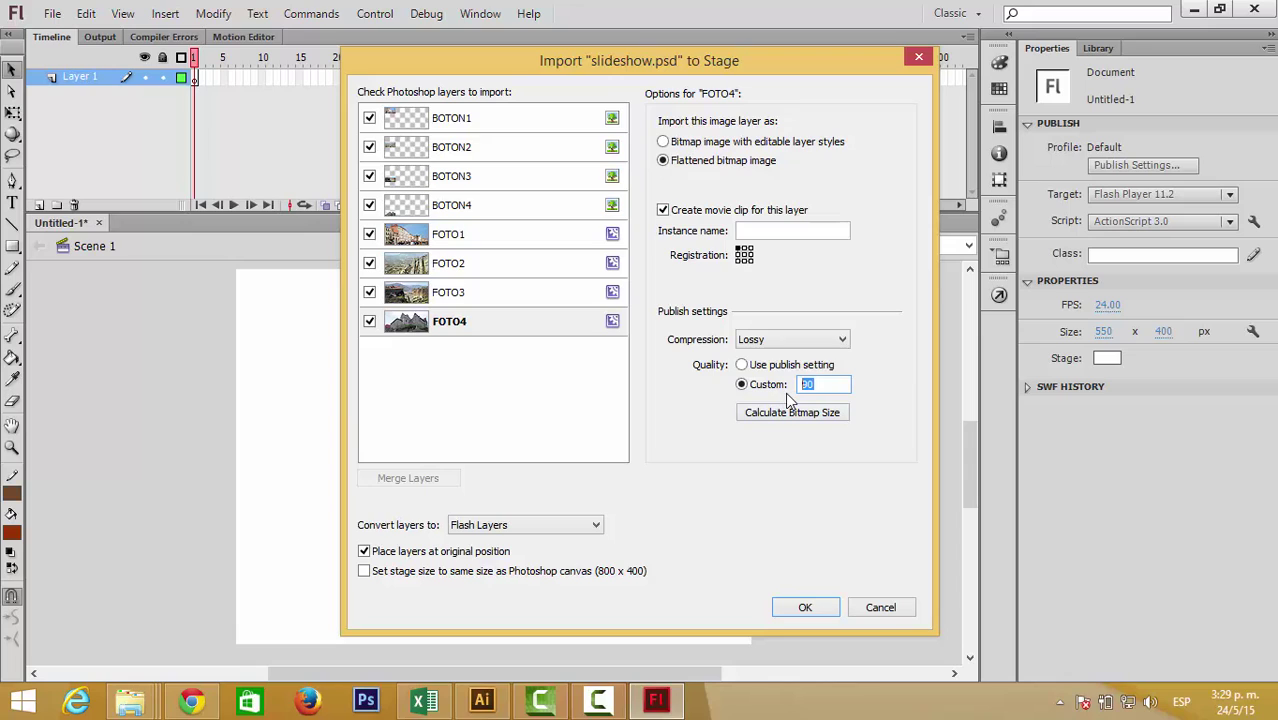
text(60)
Match the stage size to the 800 x 400 Photoshop canvas and complete the import.
click(386, 571)
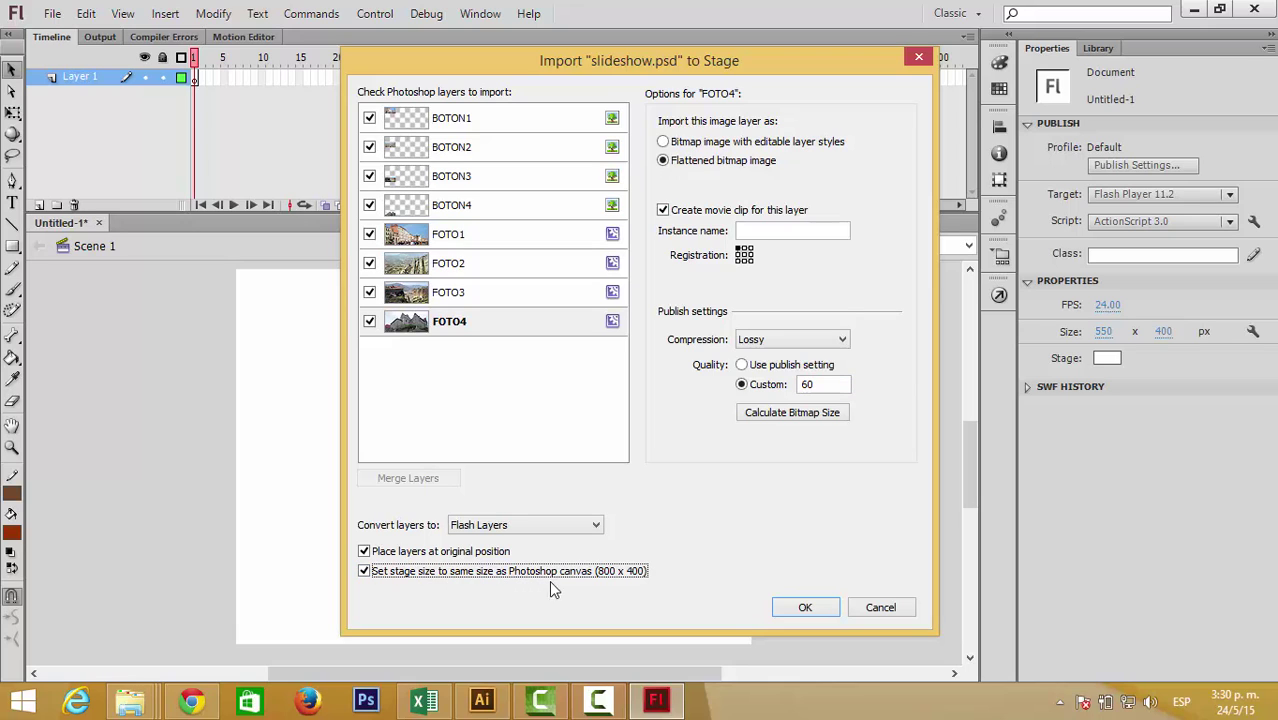
click(786, 607)
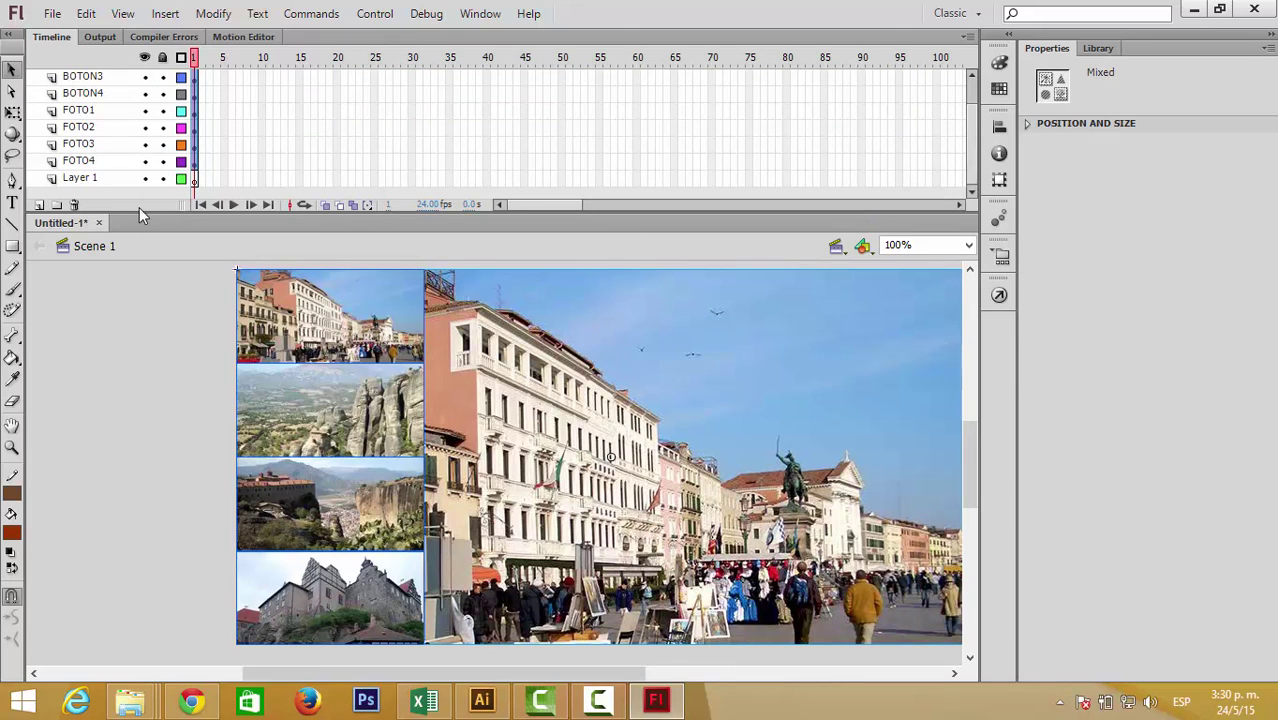
Delete the empty Layer 1 and enlarge the timeline area so all remaining layers fit.
click(82, 180)
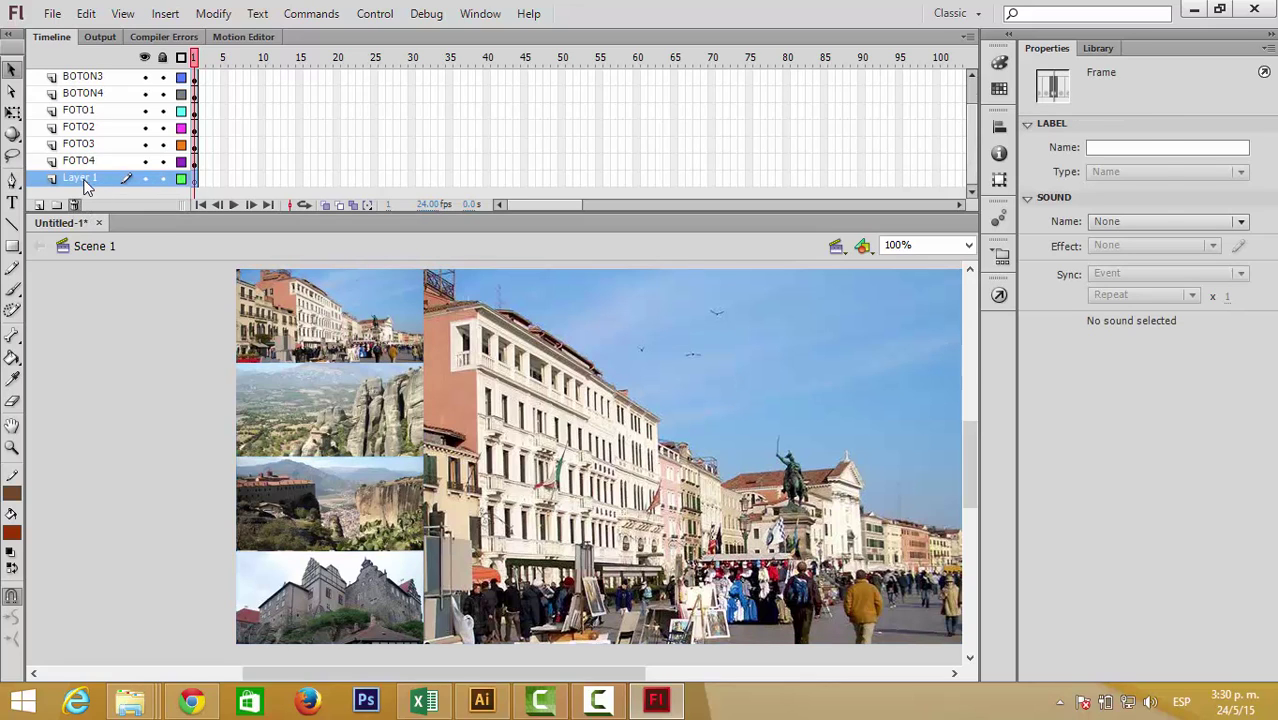
drag(85, 185, 90, 113)
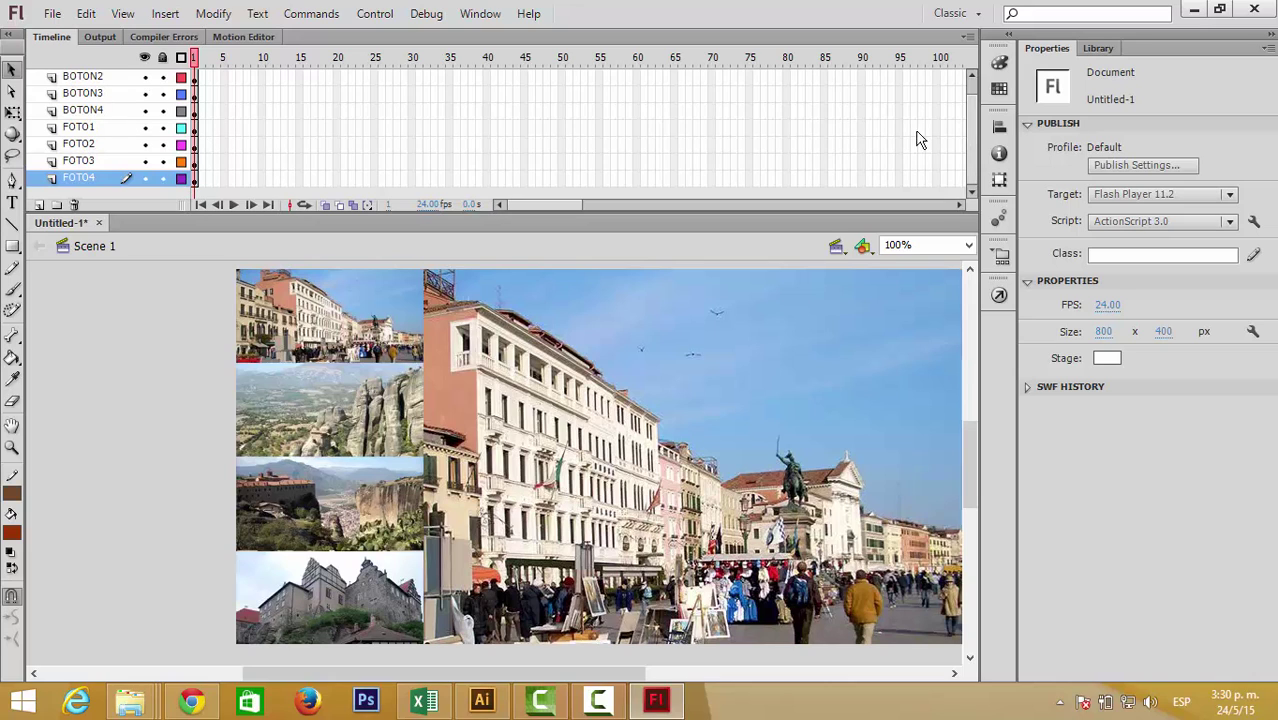
scroll(966, 135, up, 1)
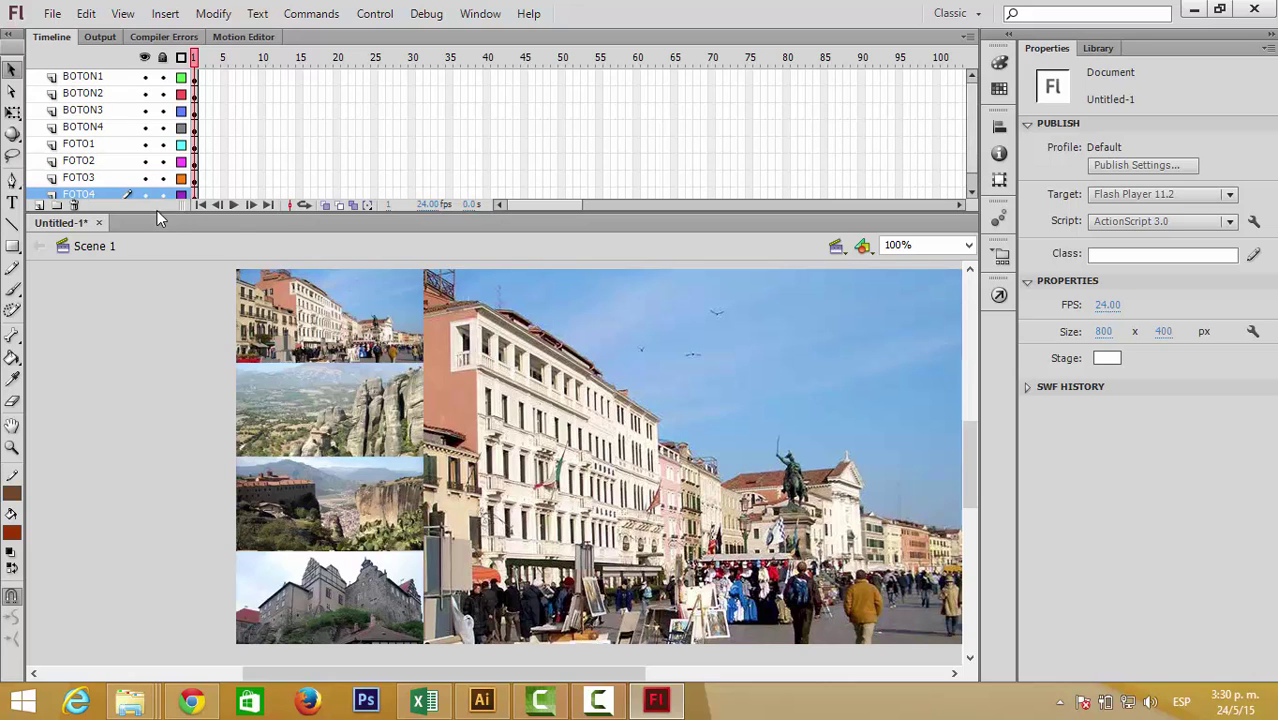
drag(156, 218, 156, 237)
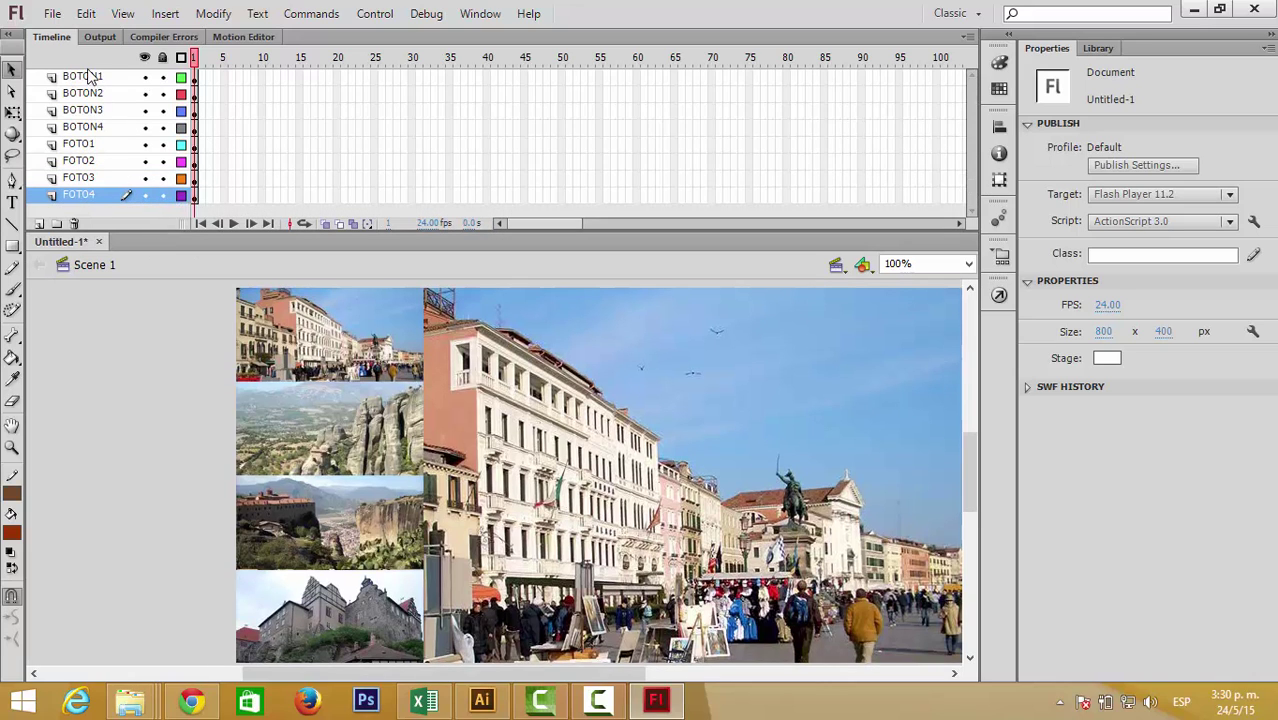
Convert the contents of layers FOTO1 through FOTO4 into a single Movie Clip symbol named fotos.
click(90, 146)
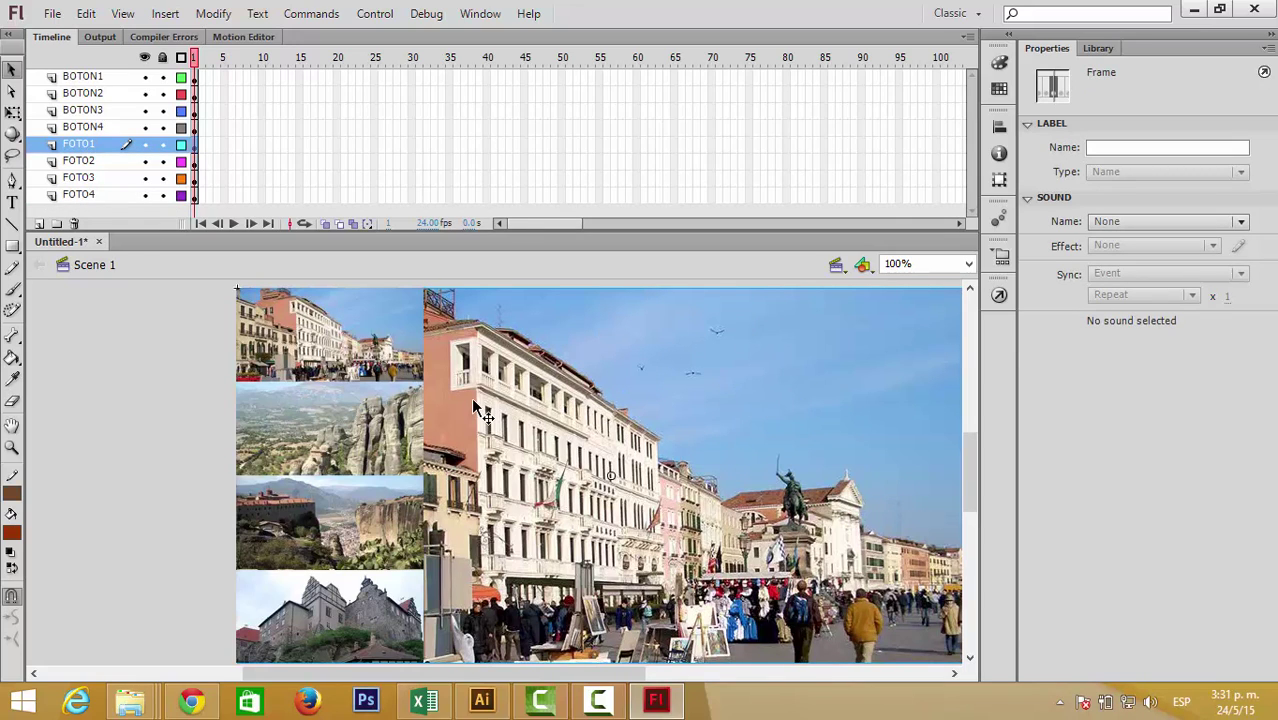
shift+click(80, 196)
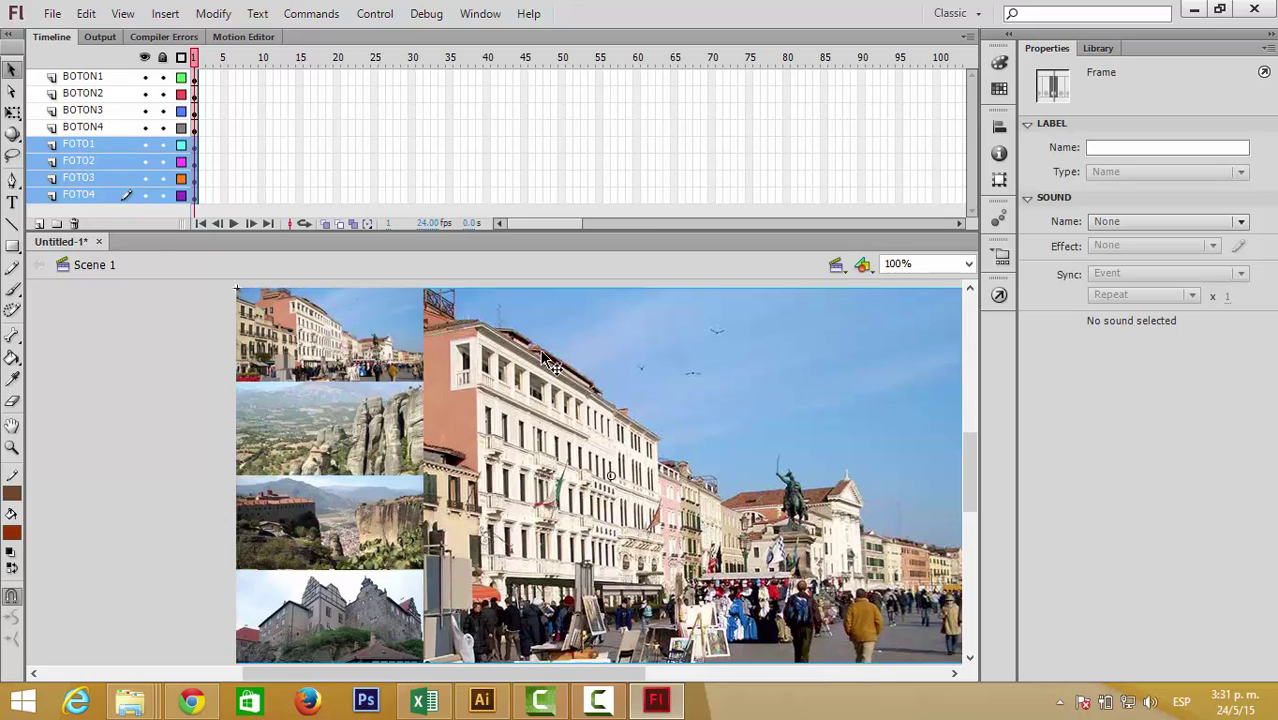
key(F8)
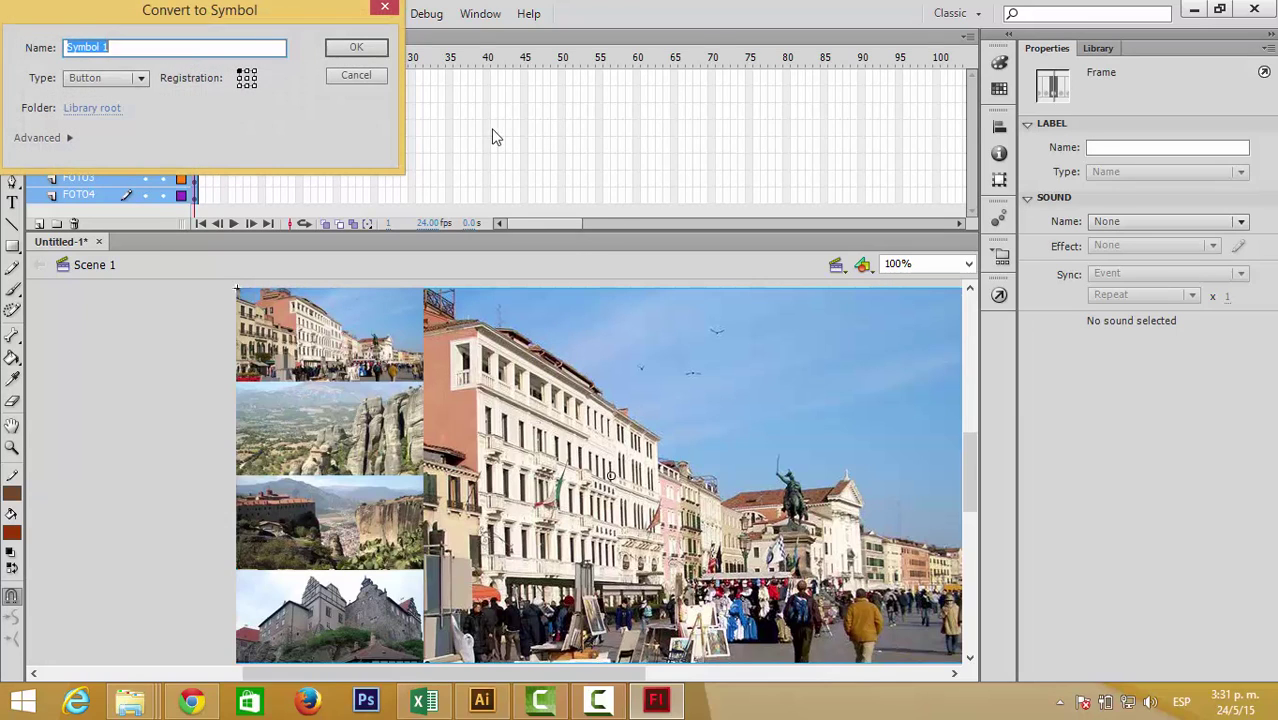
drag(196, 14, 542, 137)
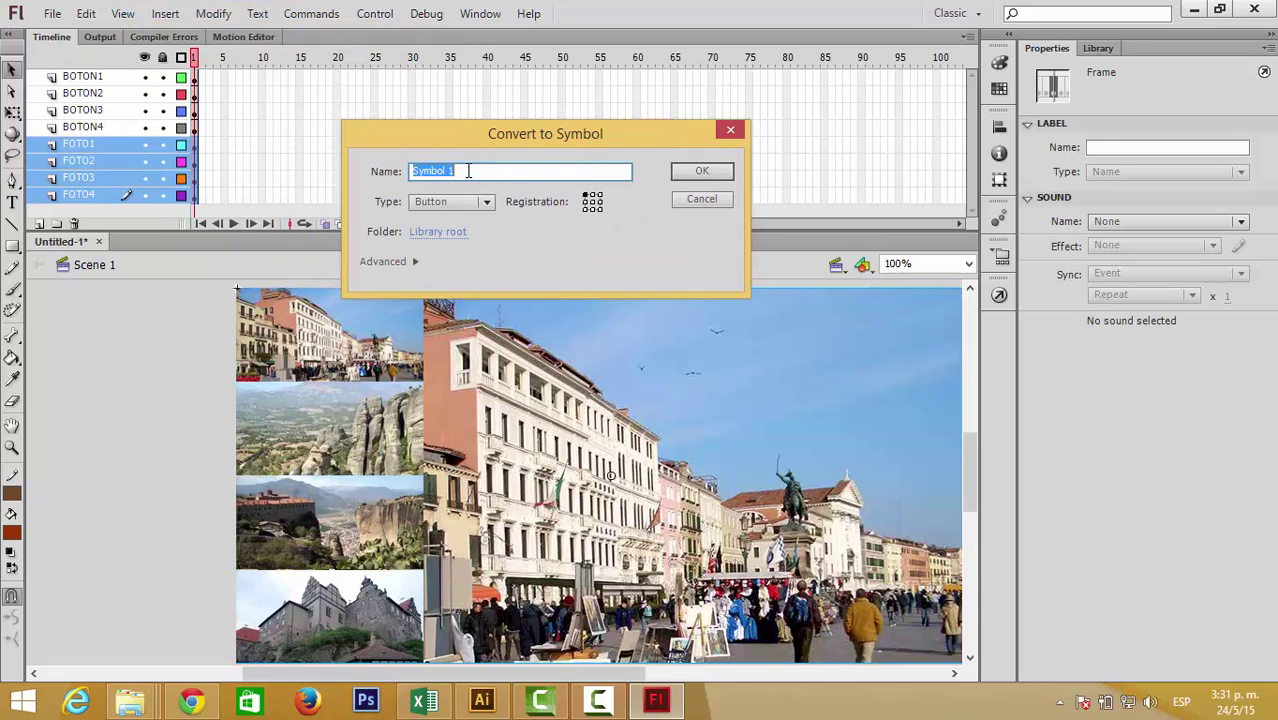
text(fotos)
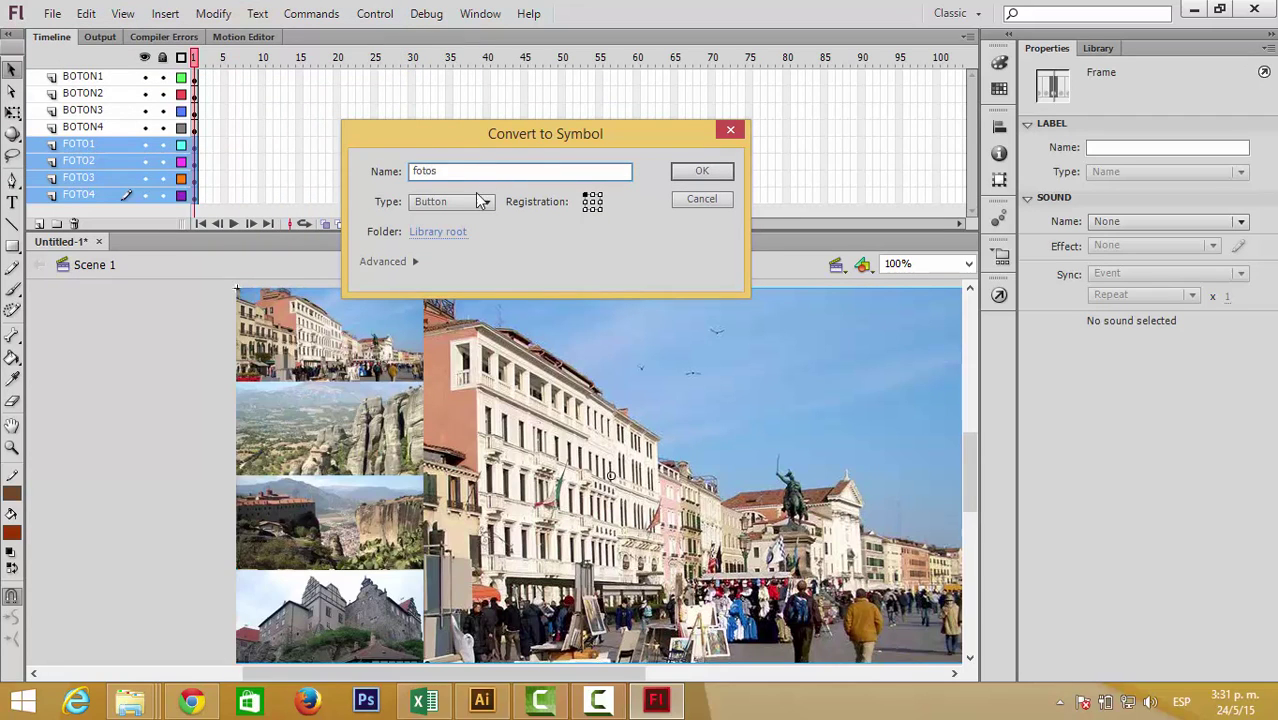
click(480, 202)
click(469, 222)
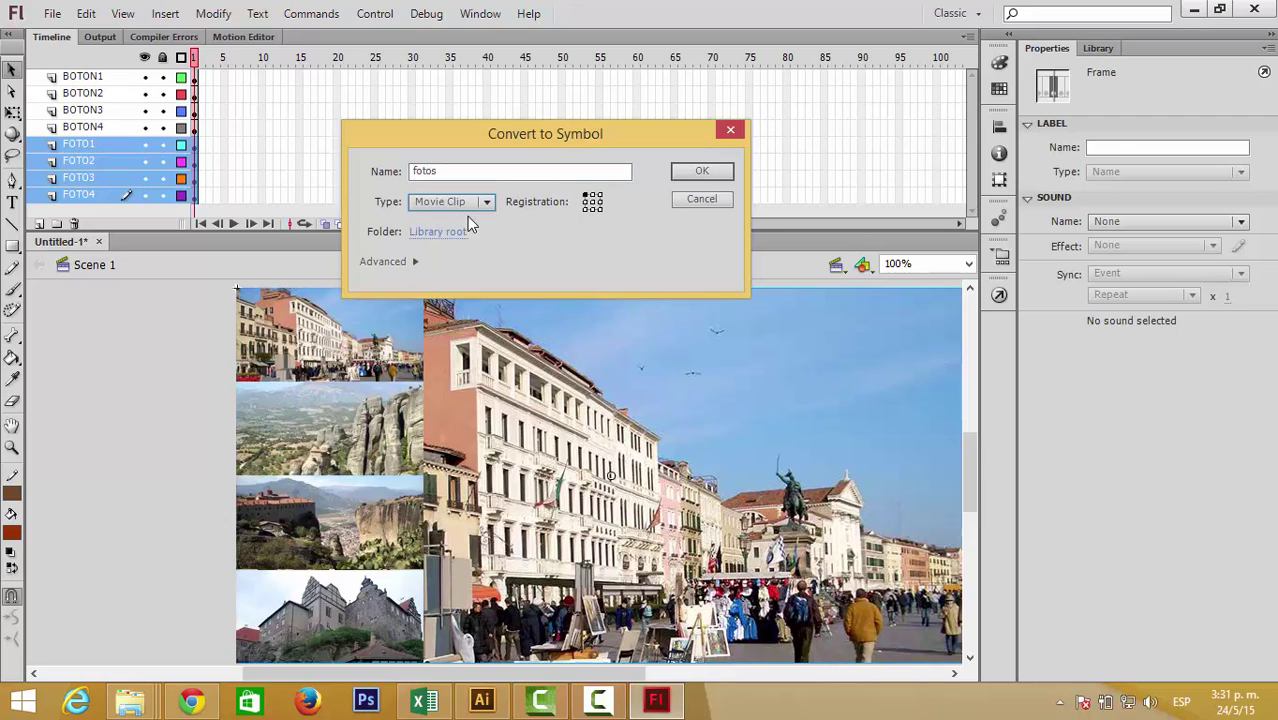
click(703, 173)
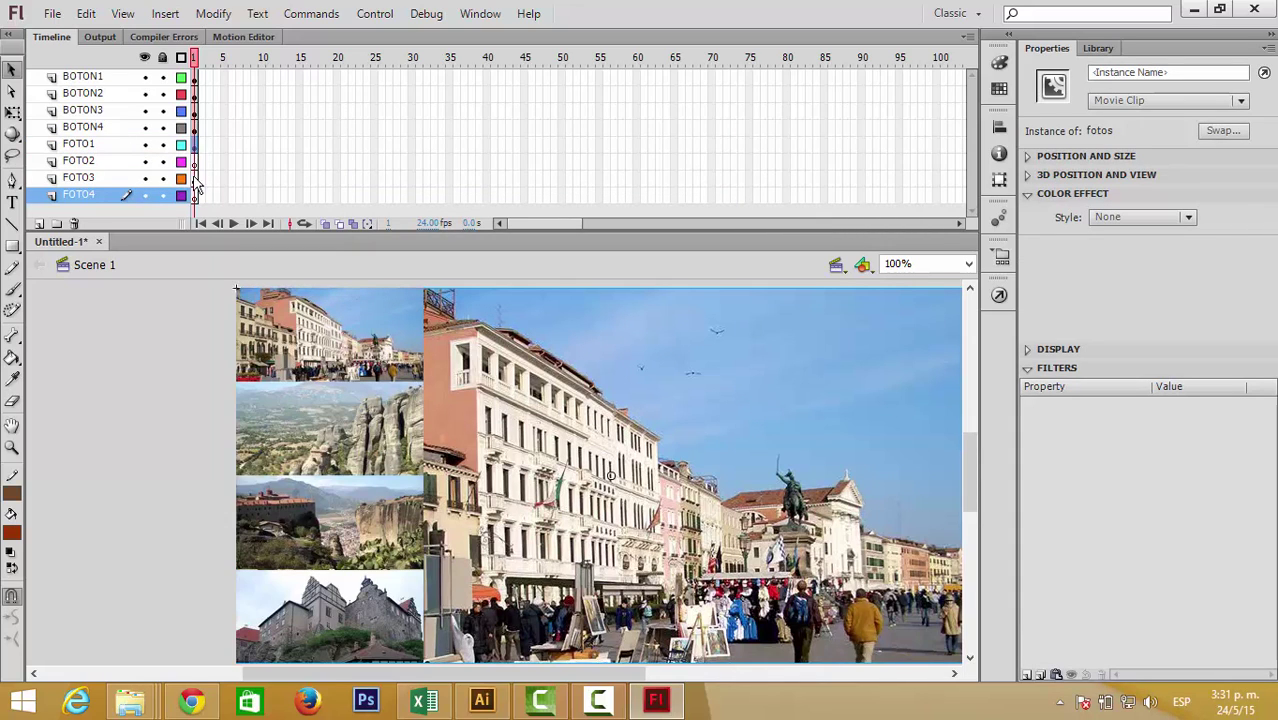
Delete the emptied layers FOTO2, FOTO3 and FOTO4.
click(96, 163)
shift+click(94, 194)
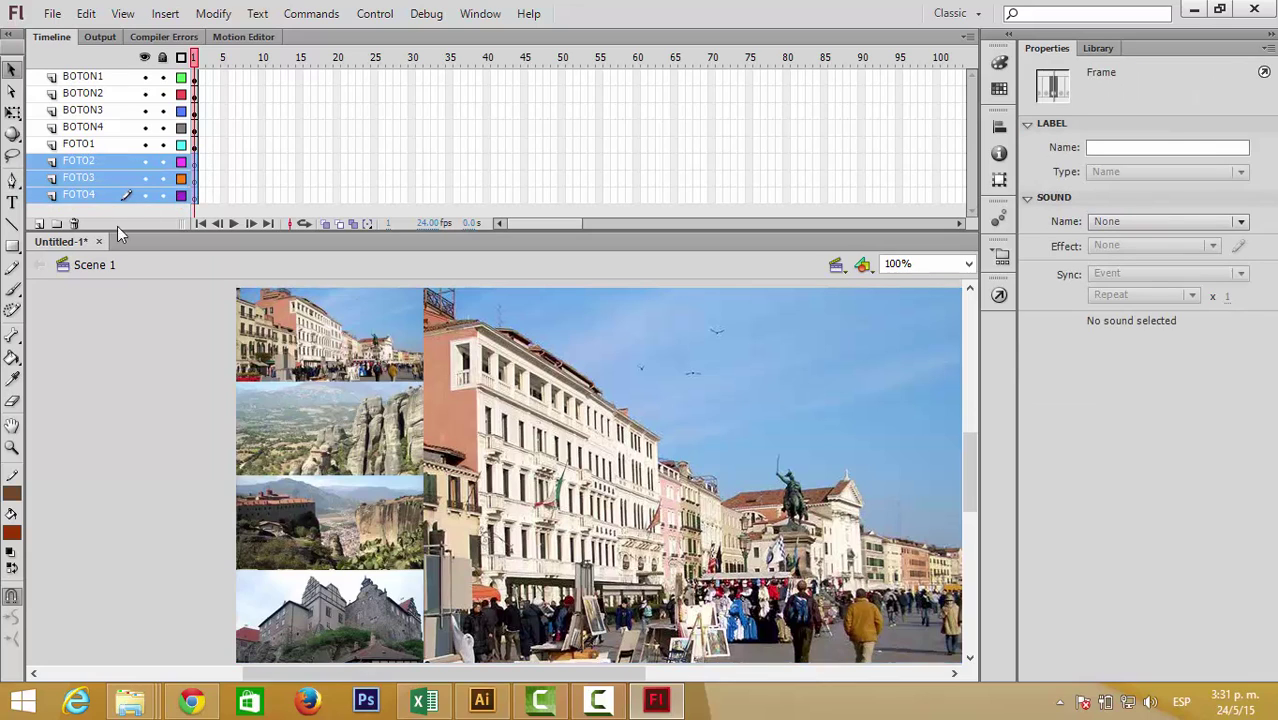
click(73, 223)
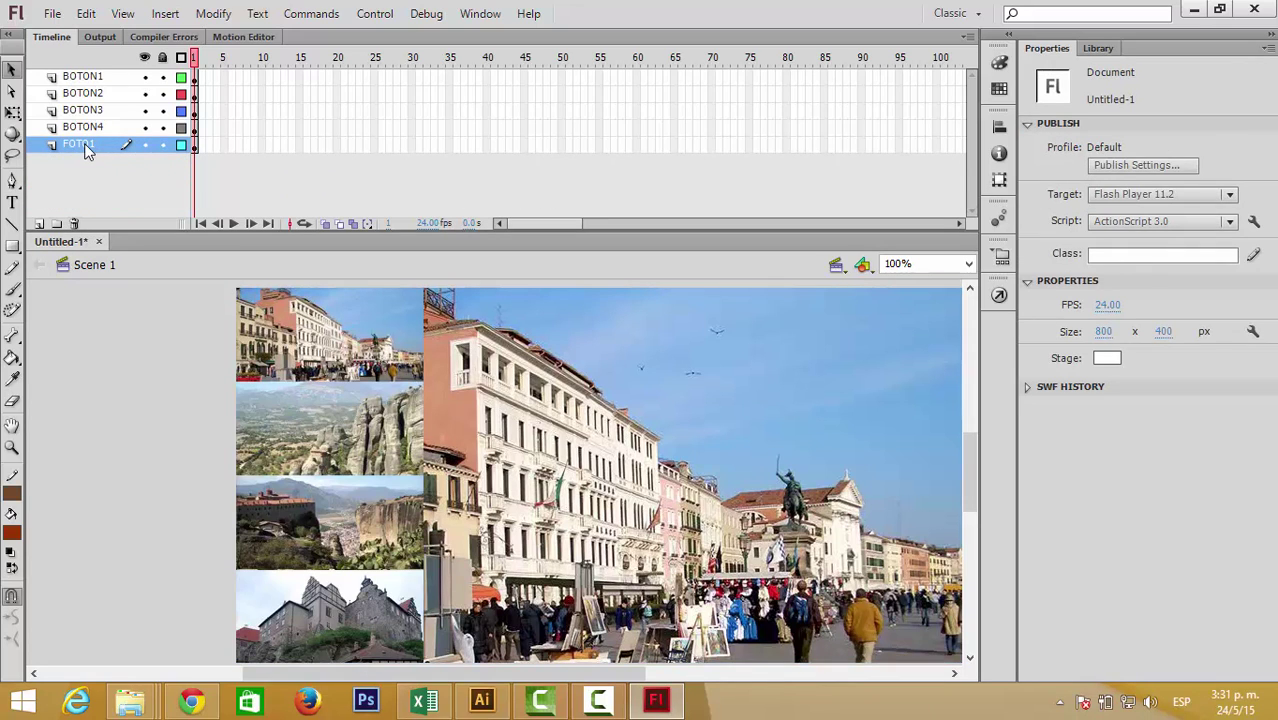
Rename the layer FOTO1 as galeria.
click(88, 147)
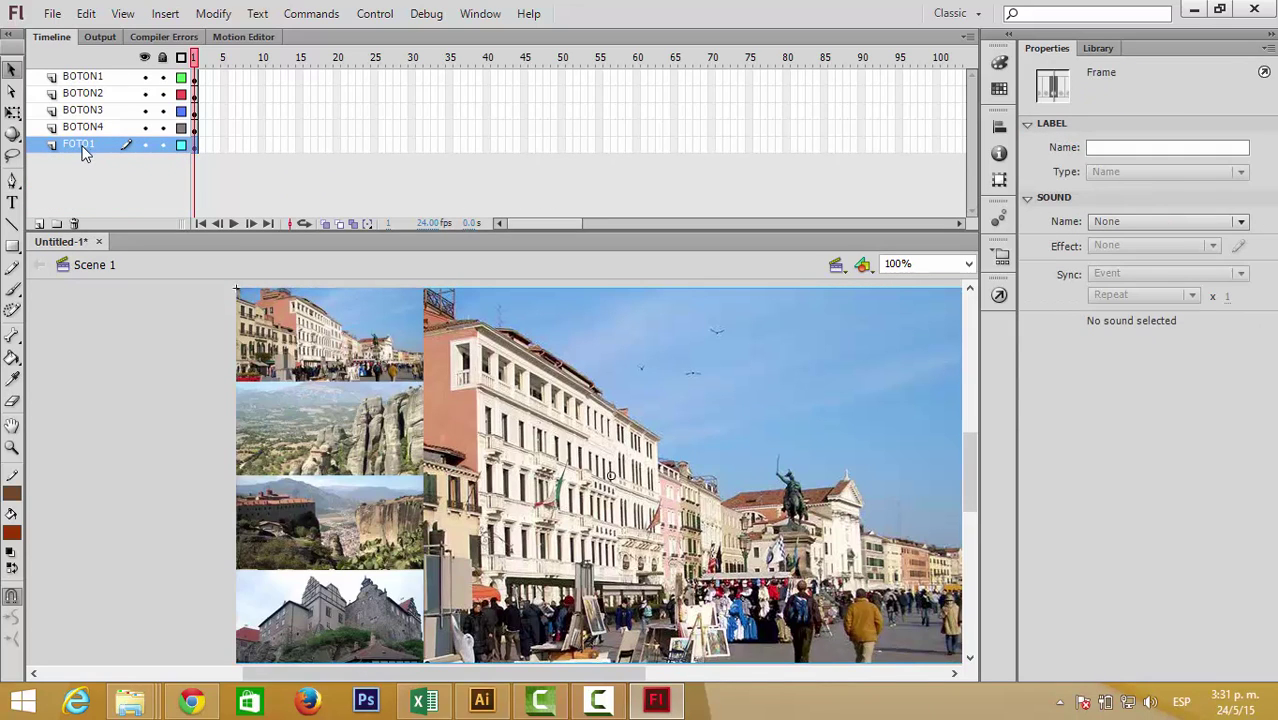
double_click(83, 147)
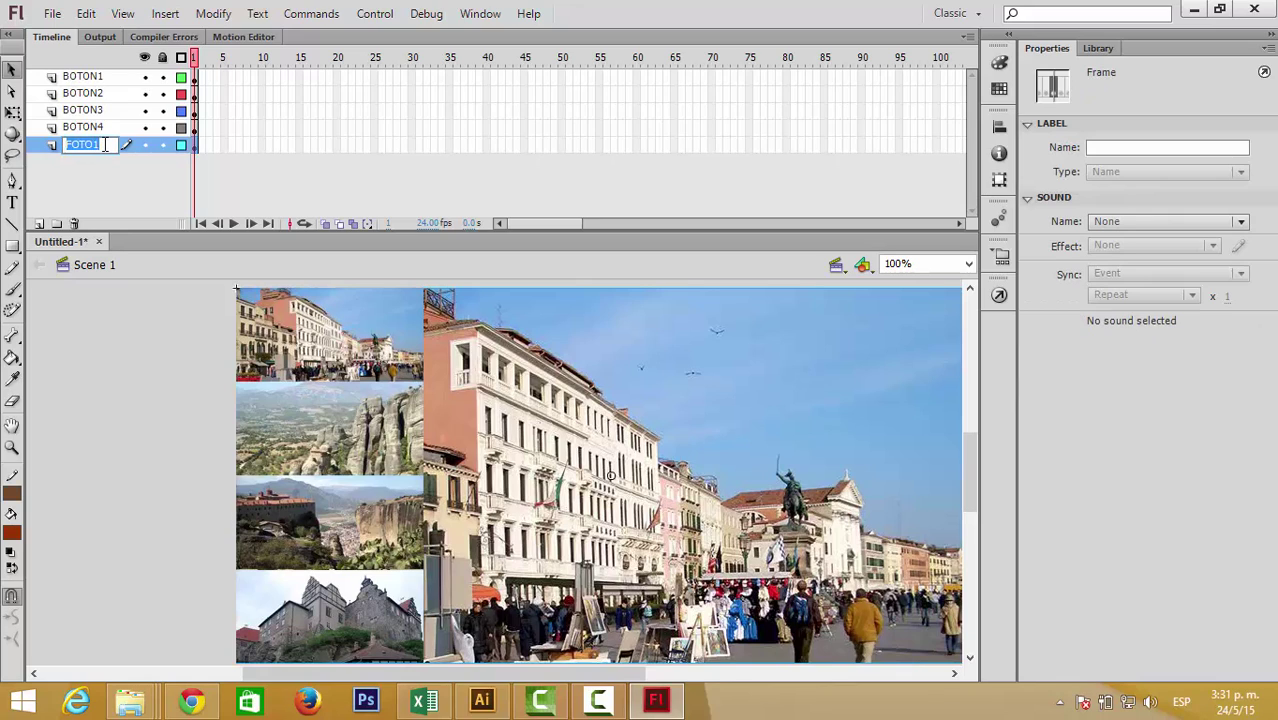
text(foto)
click(115, 168)
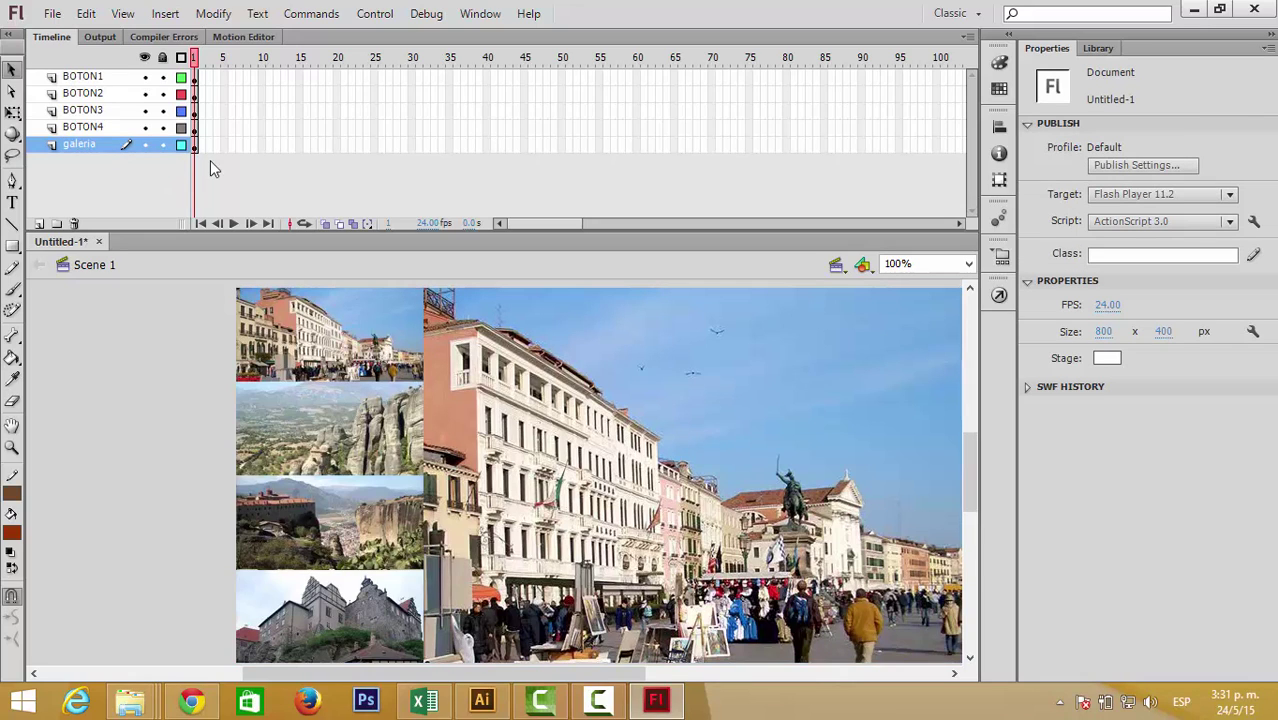
Select the four thumbnail images on layers BOTON1 through BOTON4 together and cut them from the stage.
click(85, 80)
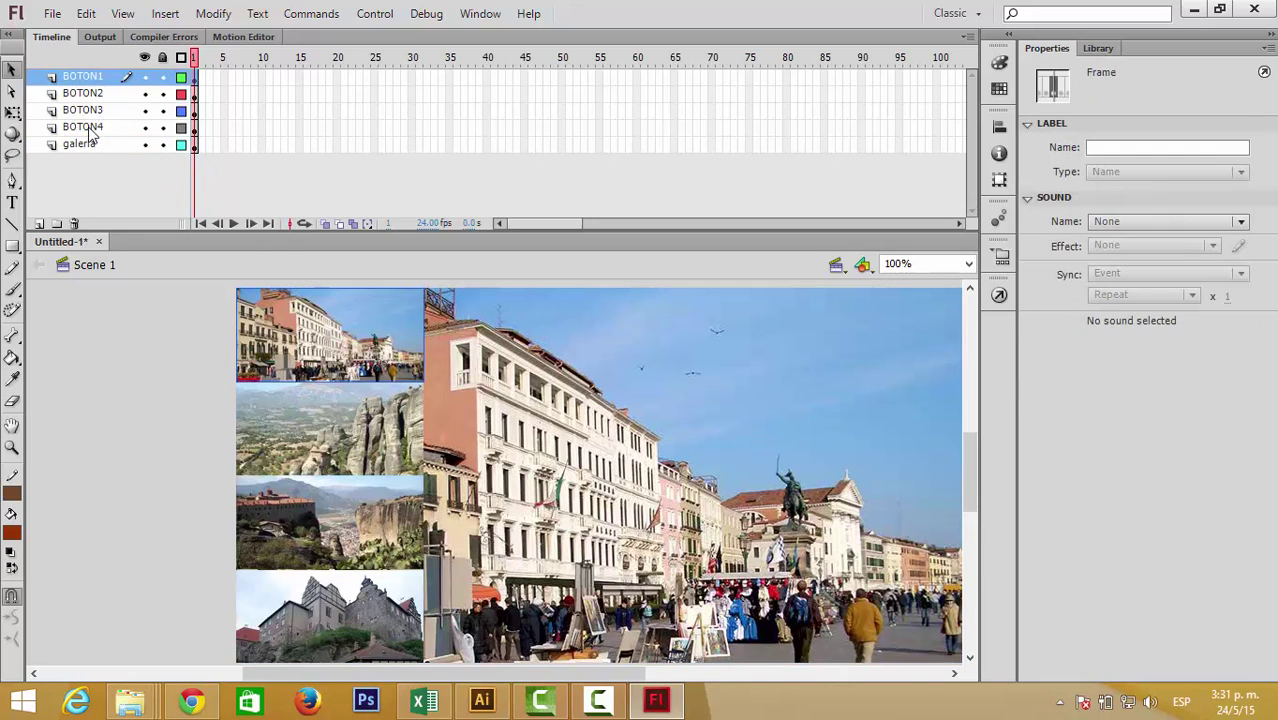
shift+click(90, 127)
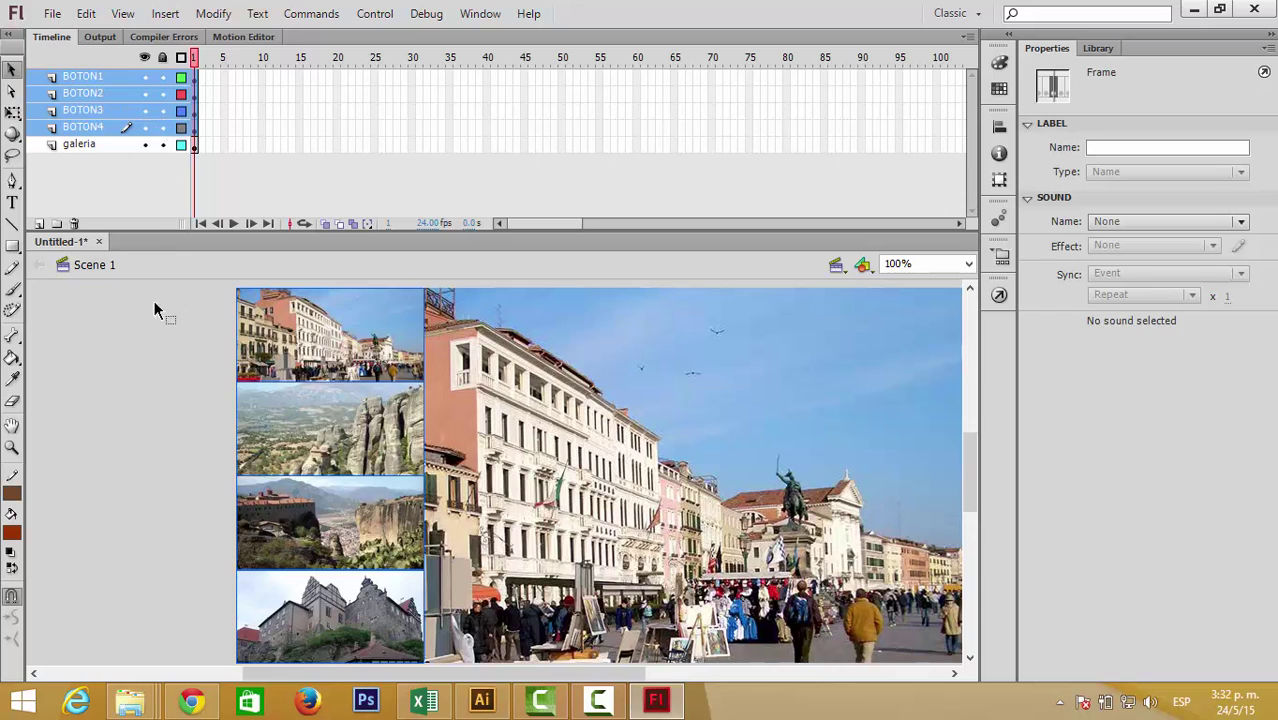
click(370, 378)
click(365, 418)
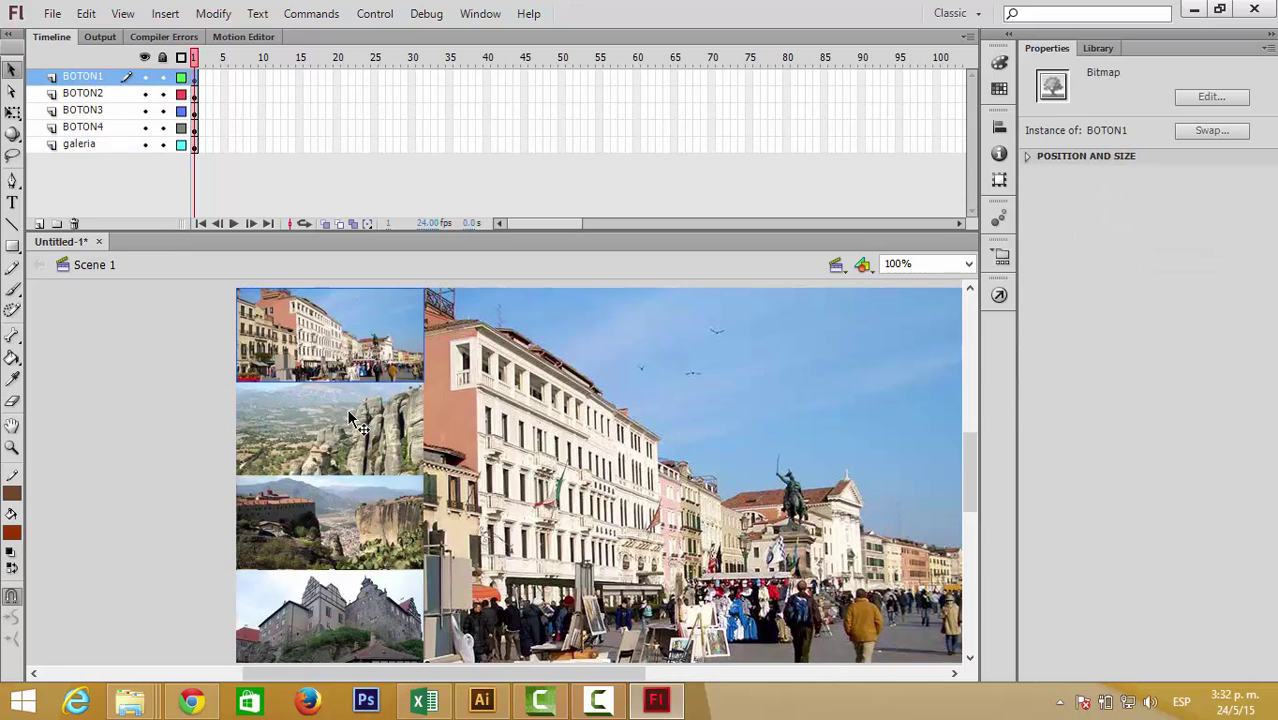
click(360, 460)
click(350, 522)
click(352, 603)
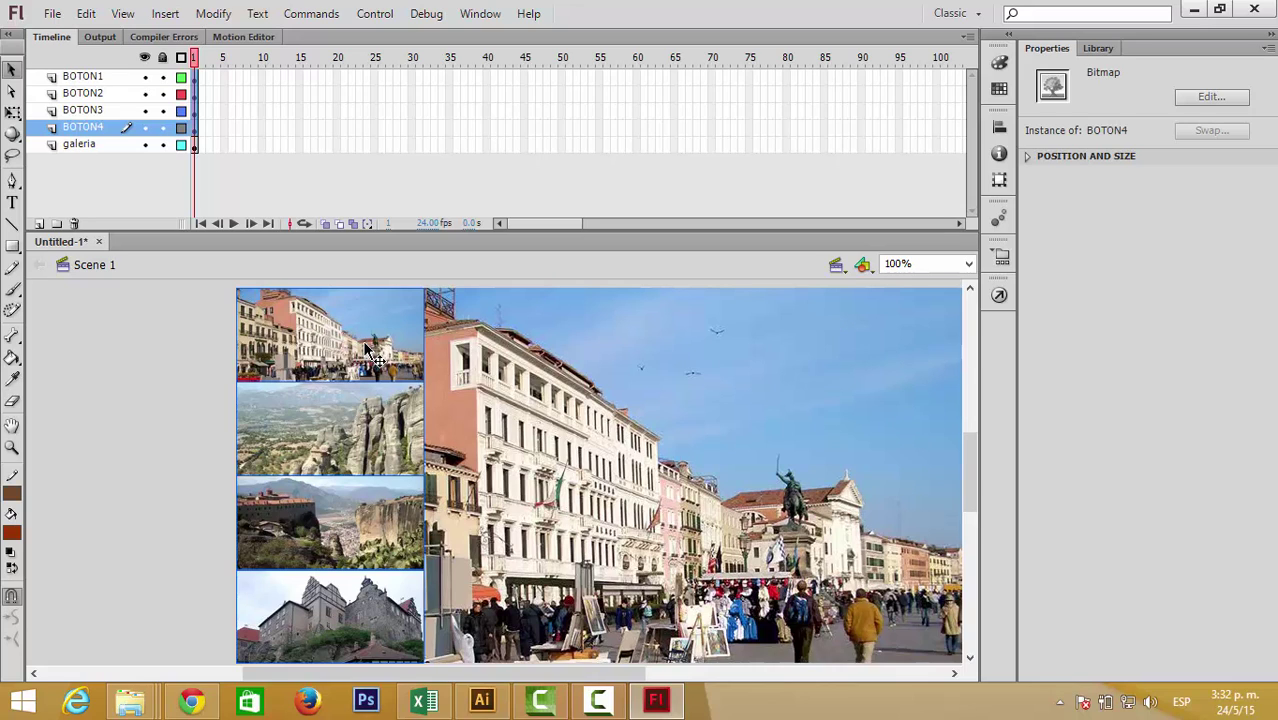
key(Delete)
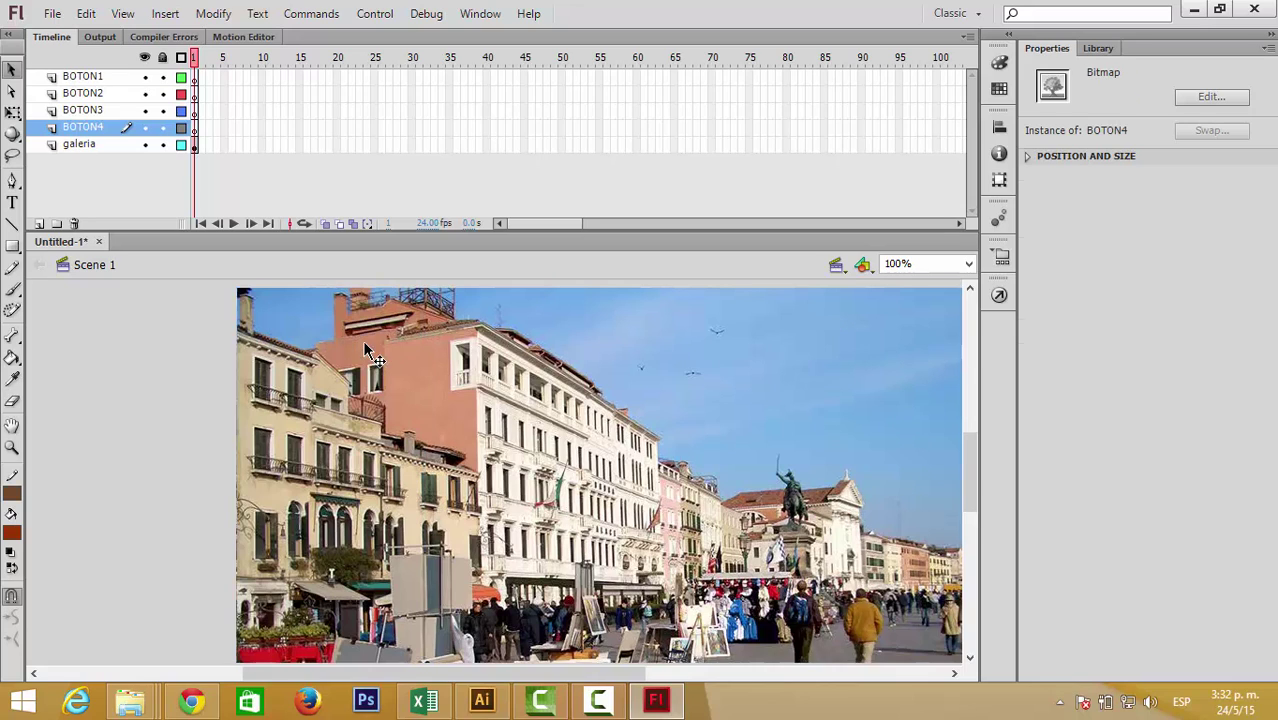
Delete the emptied layers BOTON2, BOTON3 and BOTON4.
click(90, 95)
shift+click(91, 130)
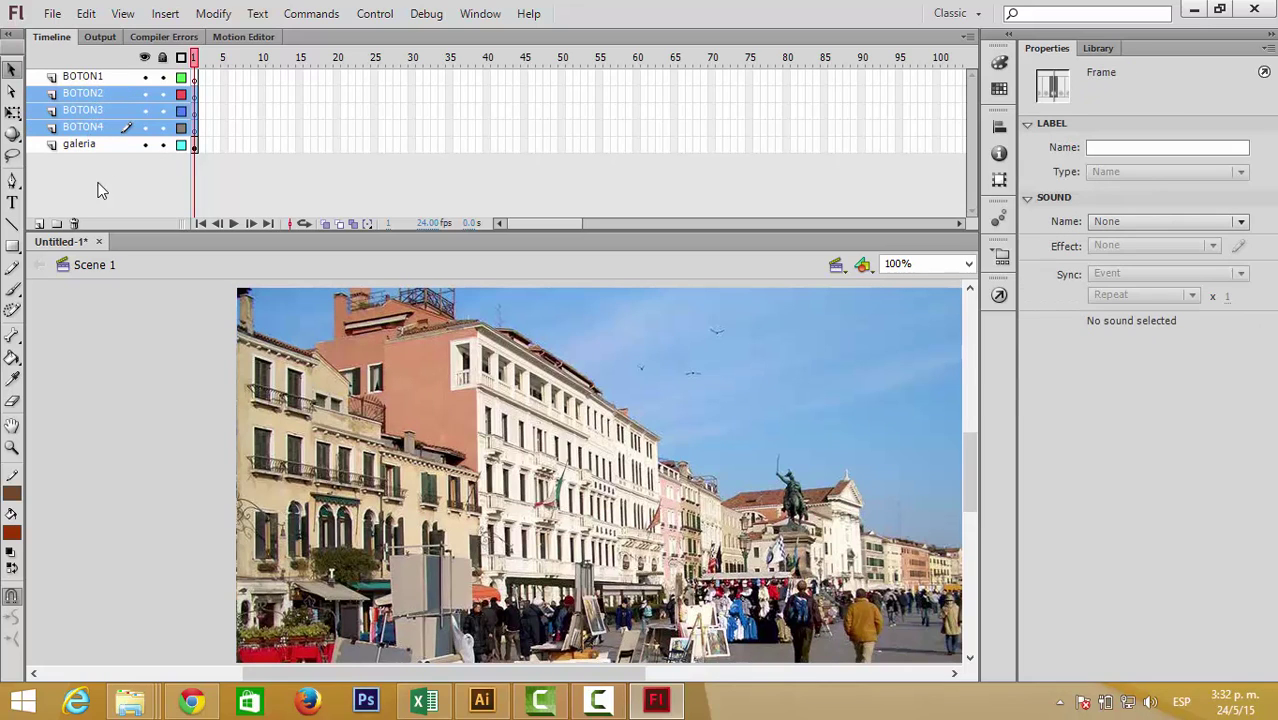
click(75, 223)
Paste the four thumbnails in place on layer BOTON1 and rename that layer botones.
click(204, 78)
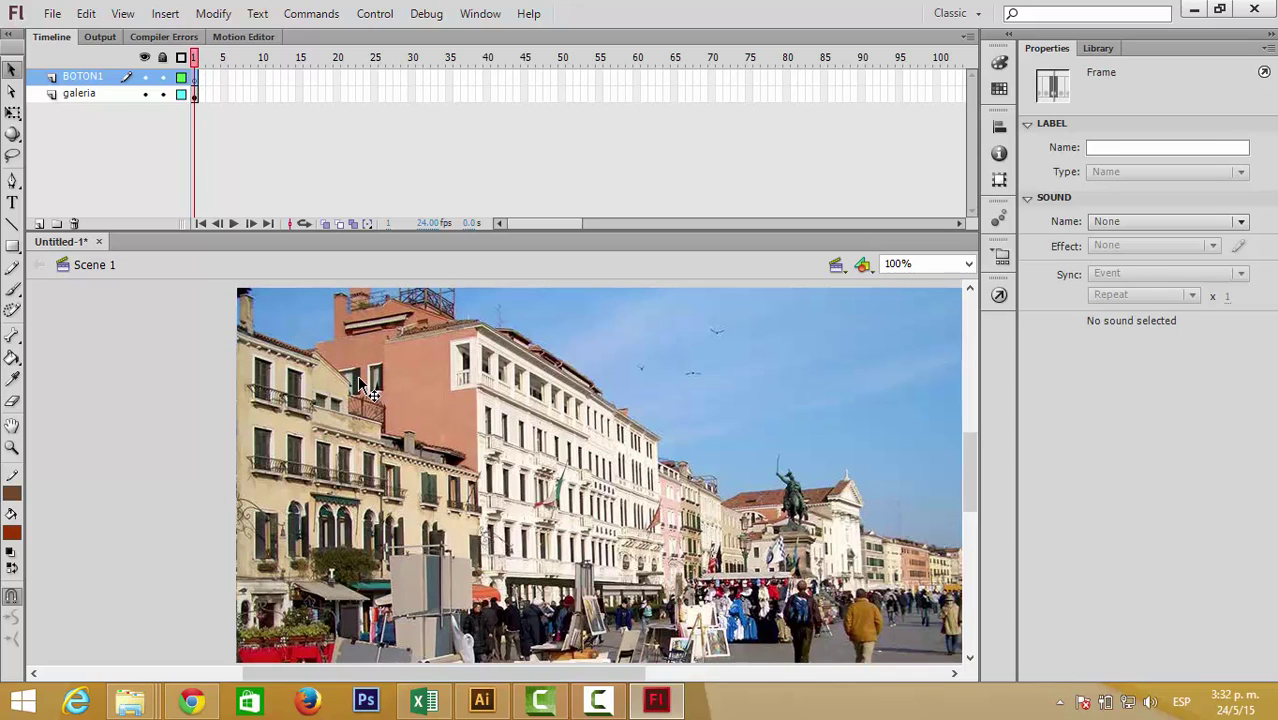
key(ctrl+shift+v)
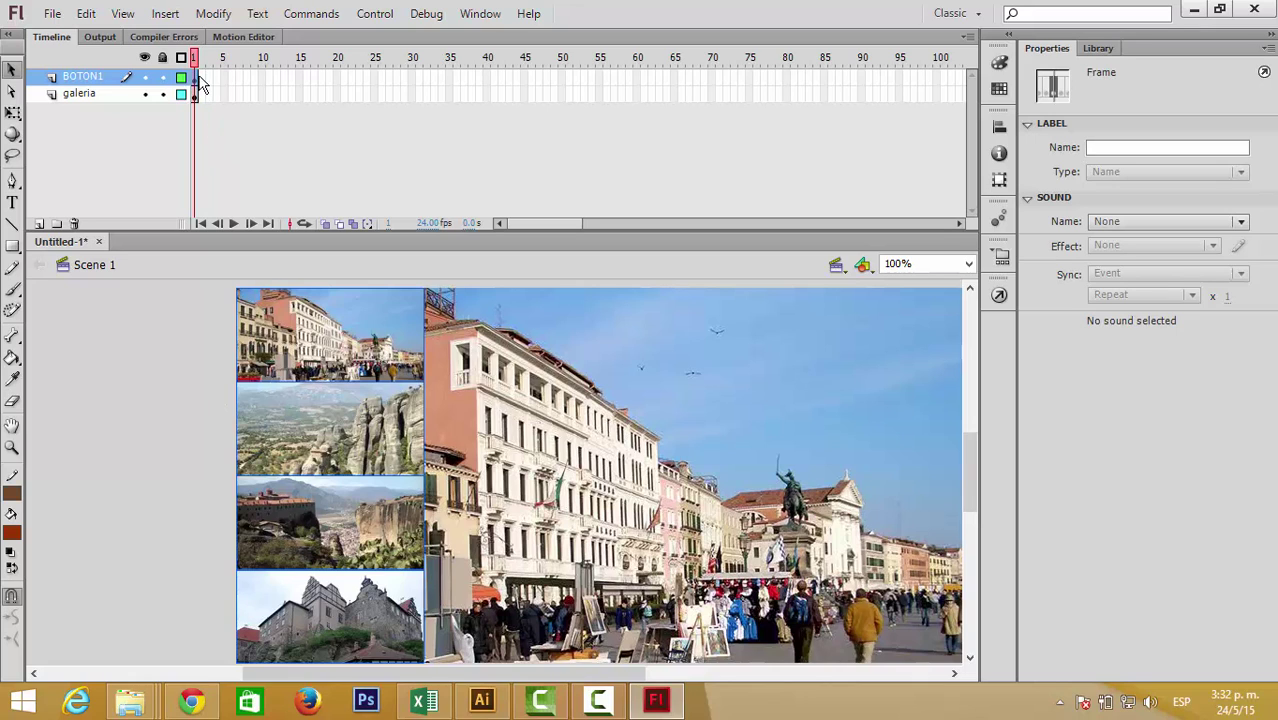
double_click(94, 77)
text(botones)
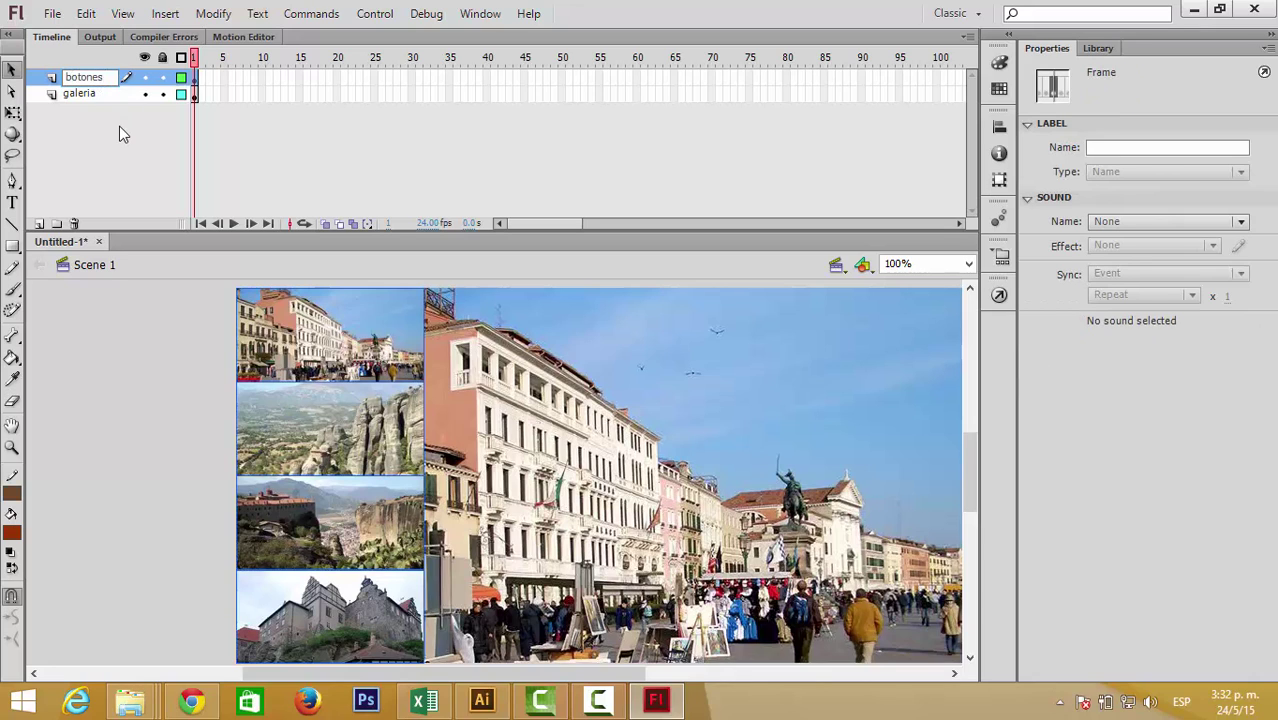
click(119, 133)
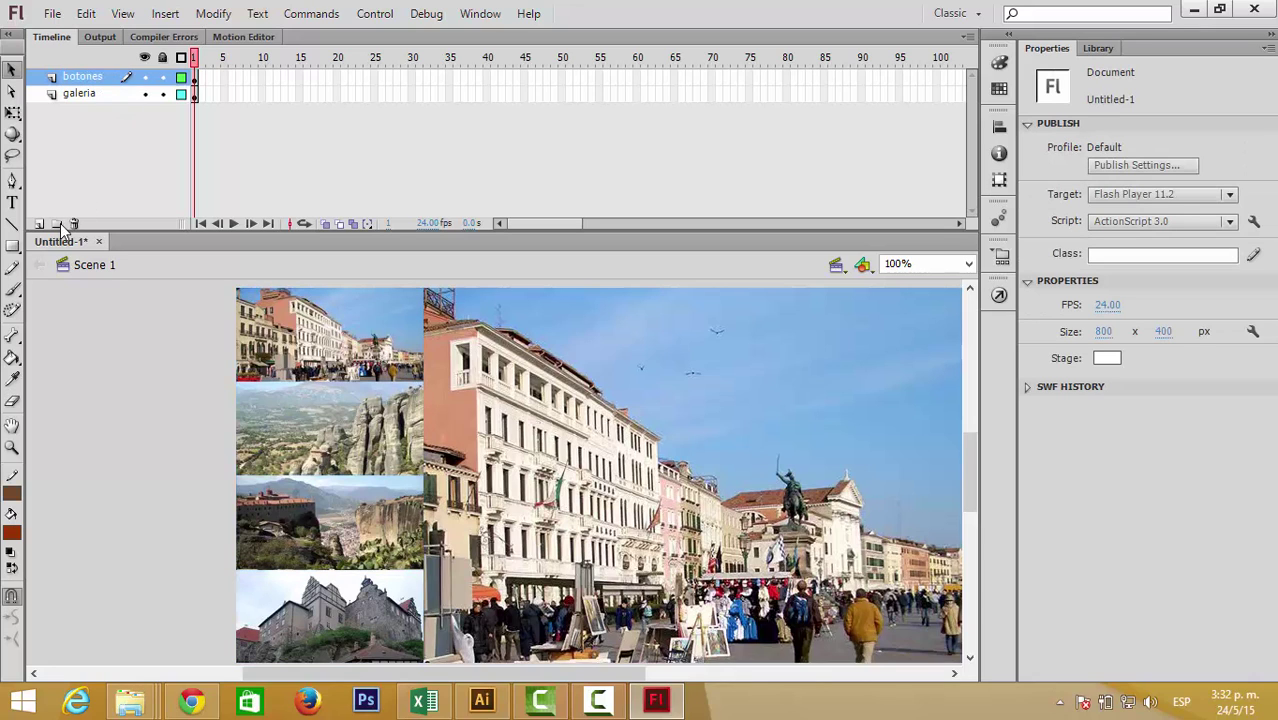
Add a new layer above botones and name it acciones.
click(39, 223)
double_click(92, 78)
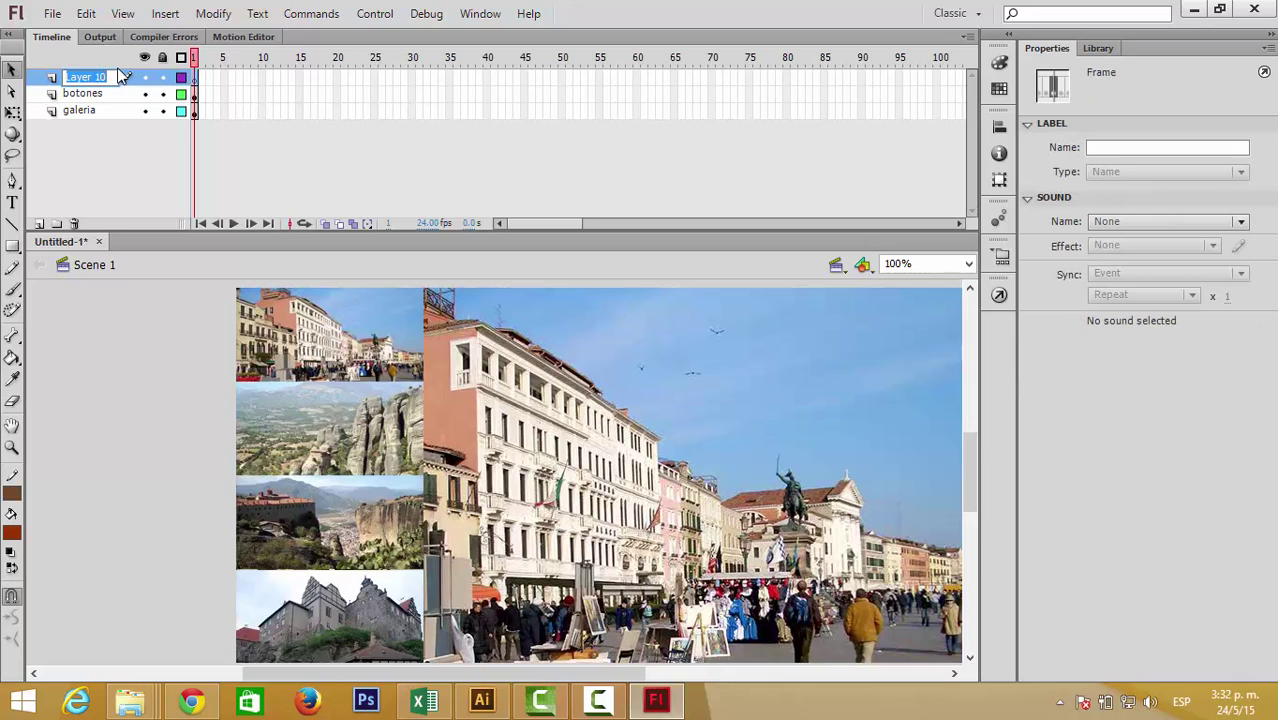
text(acciones)
click(104, 181)
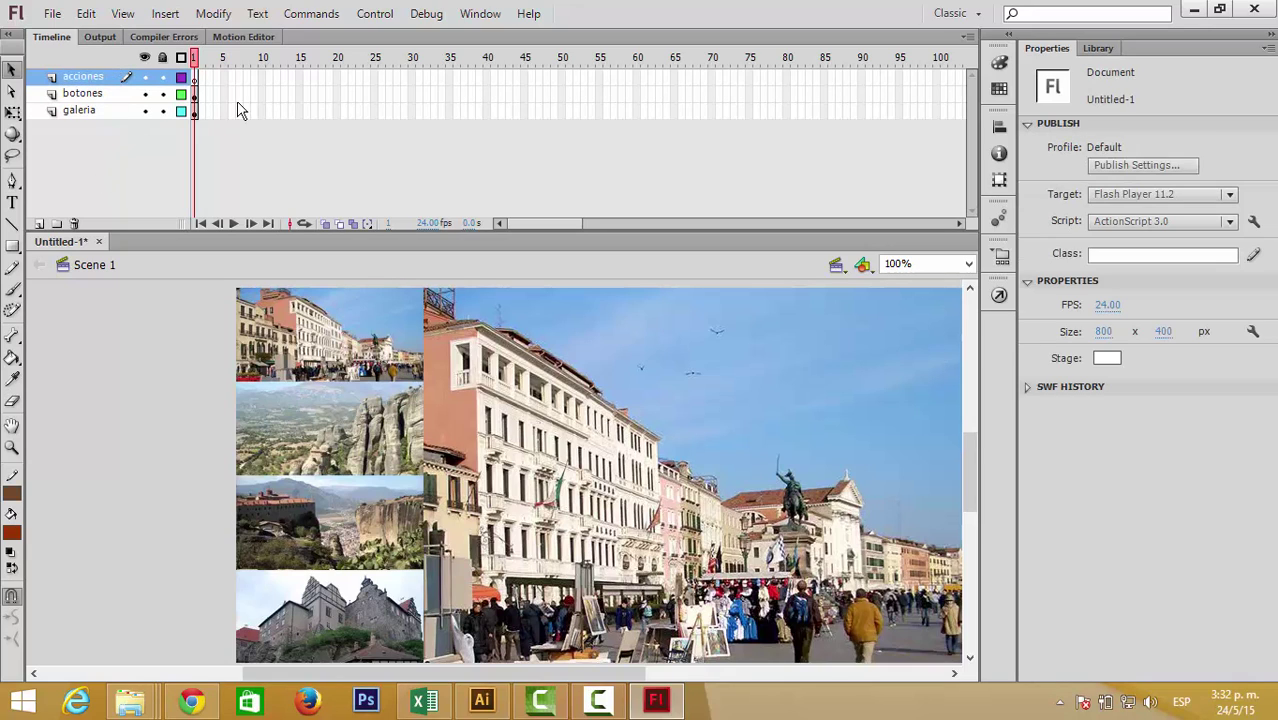
Review the contents of the galeria, botones and acciones layers and each of the four thumbnails.
click(80, 109)
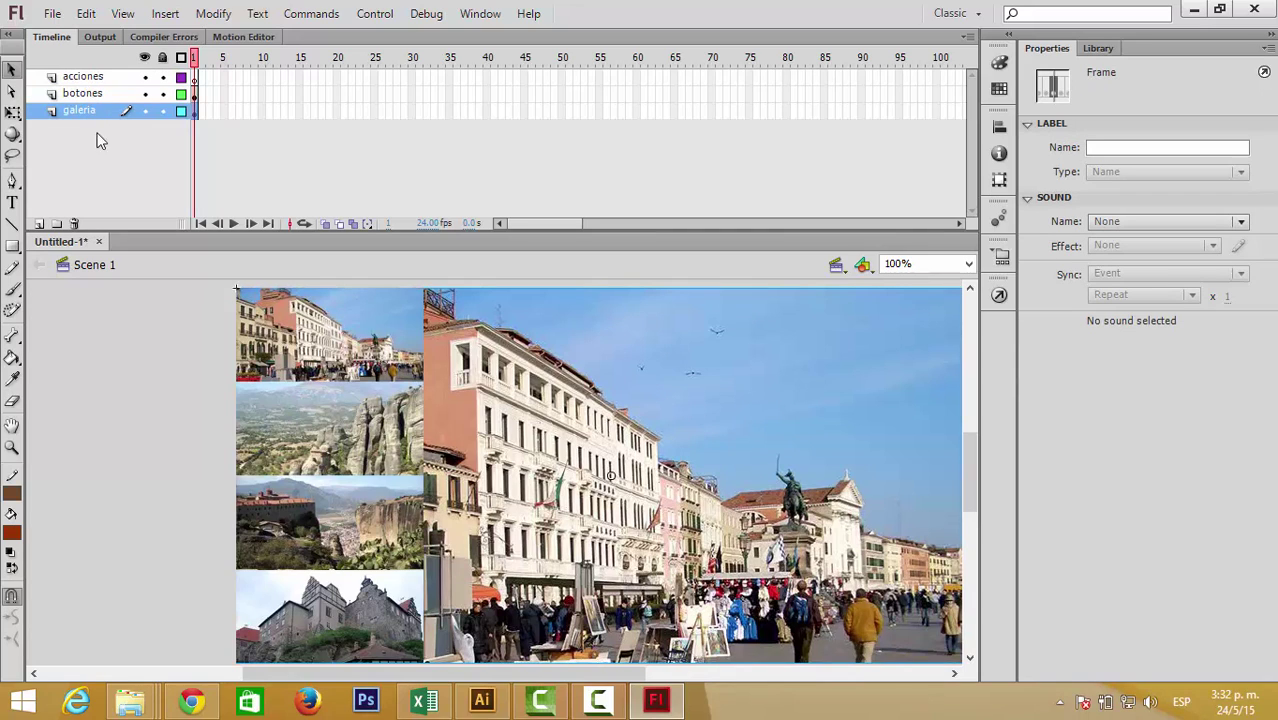
click(82, 93)
click(90, 78)
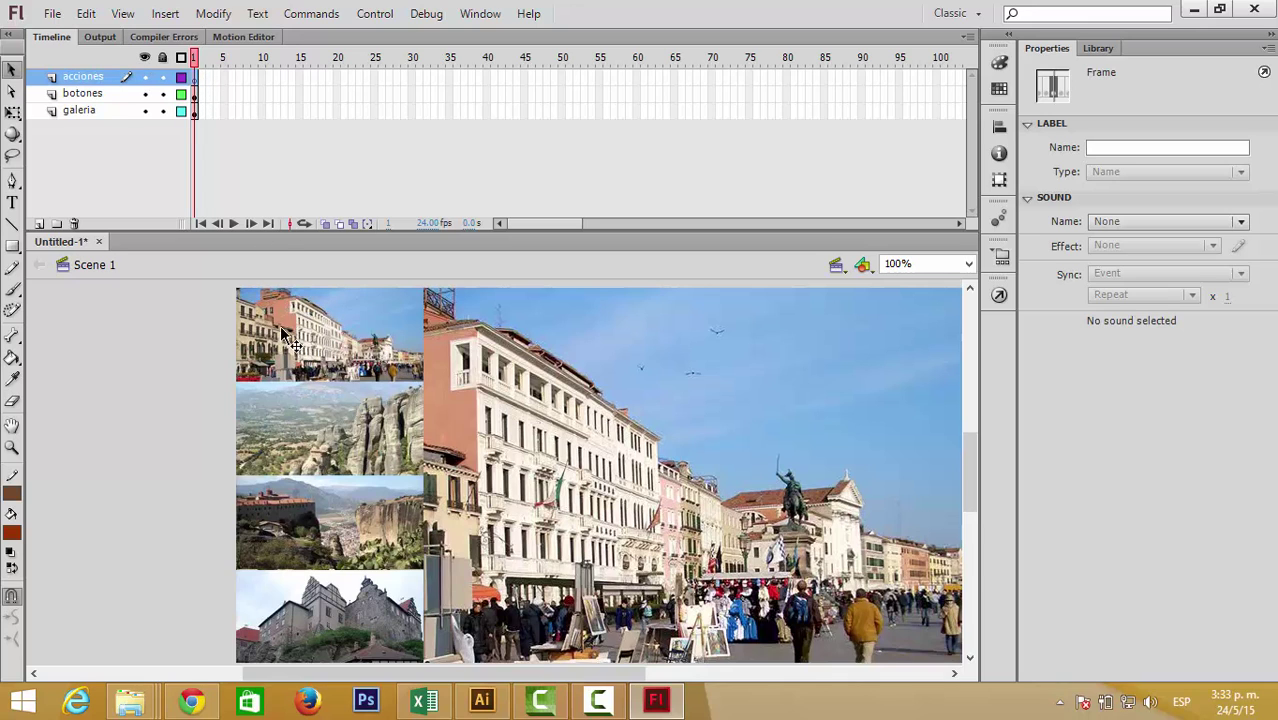
click(395, 352)
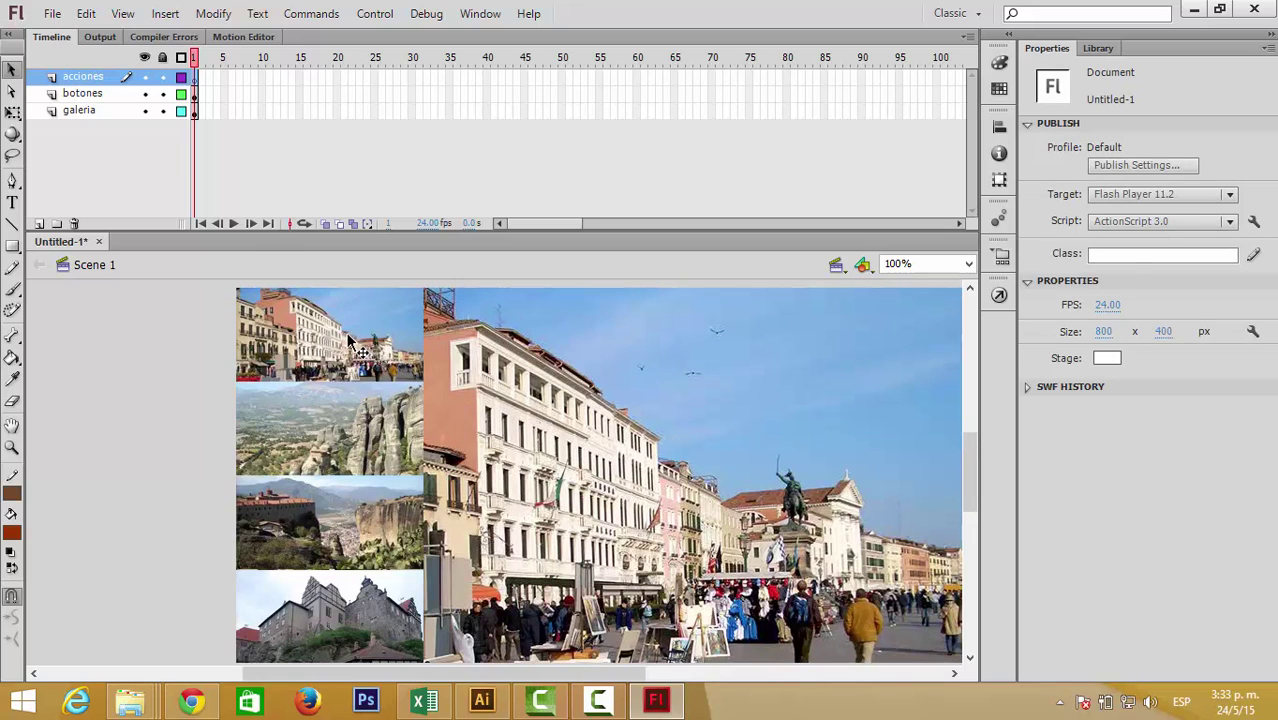
click(349, 342)
click(306, 418)
click(324, 494)
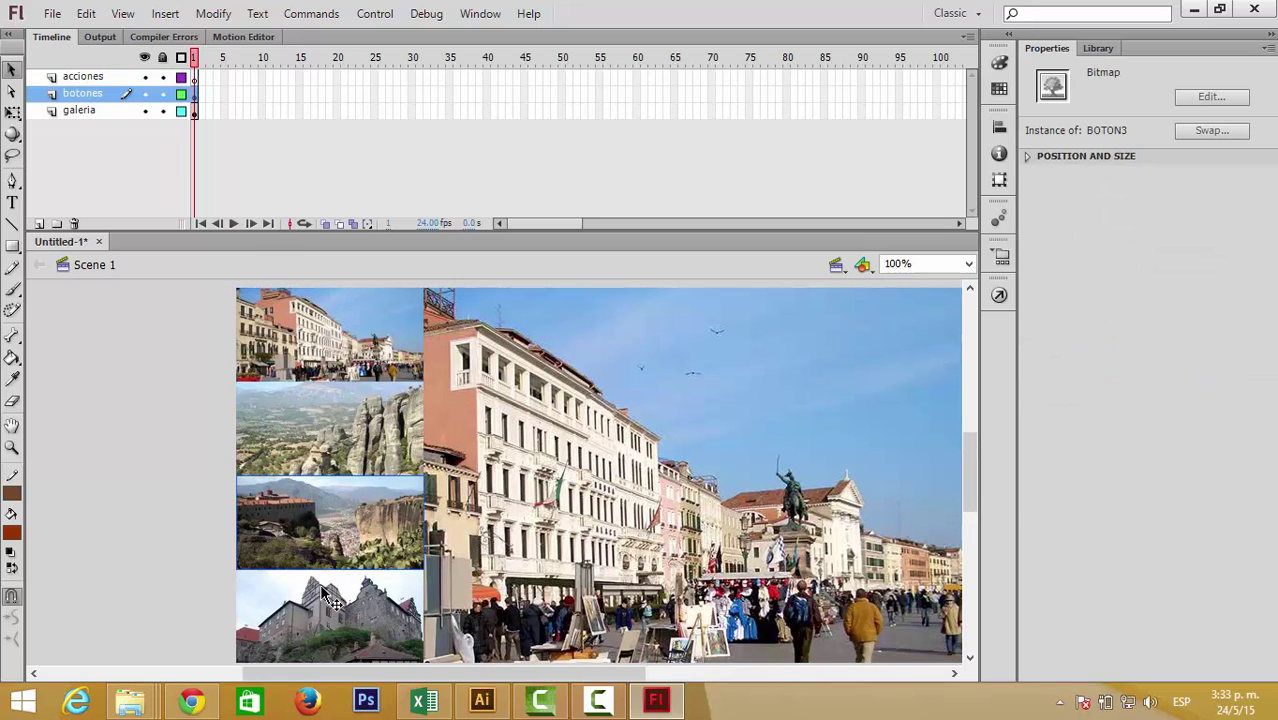
click(325, 594)
Convert the first thumbnail, the Venice street scene, into a Button symbol named boton1.
click(343, 330)
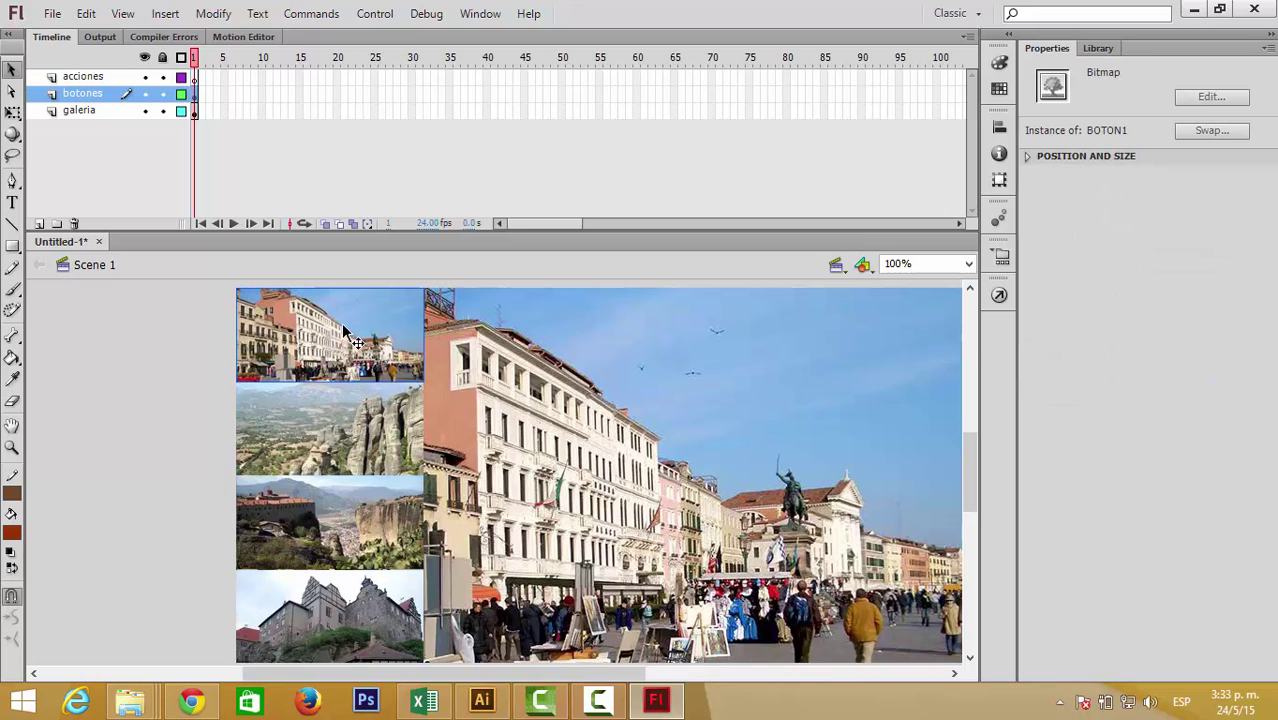
key(F8)
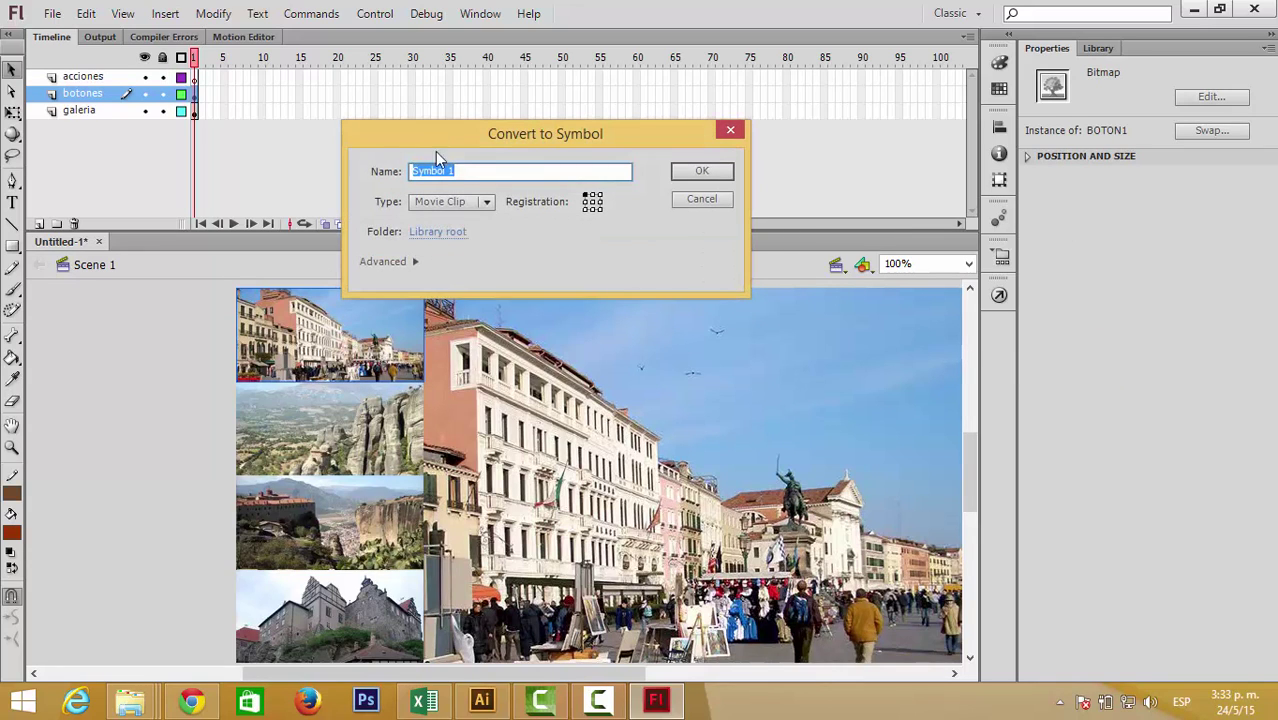
text(boton1)
click(450, 201)
click(457, 237)
click(705, 173)
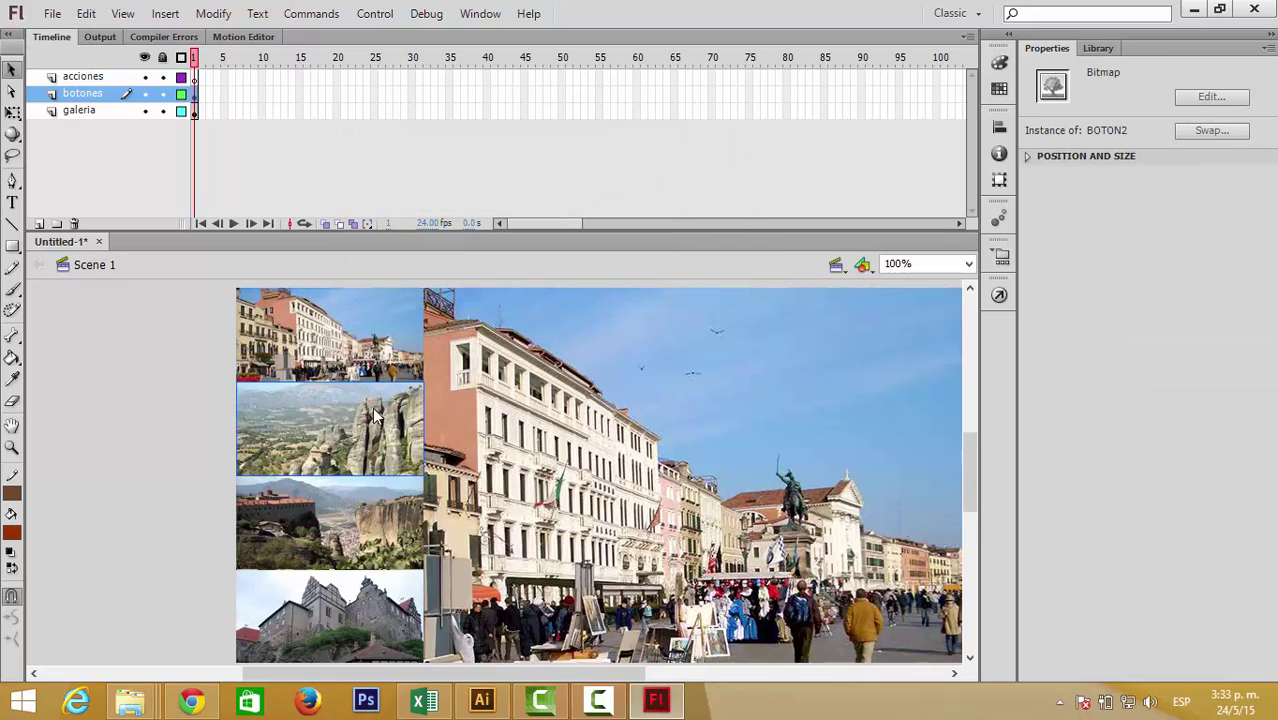
Convert the second thumbnail, the tall rock formations, into a Button symbol named boton2.
key(F8)
text(boton2)
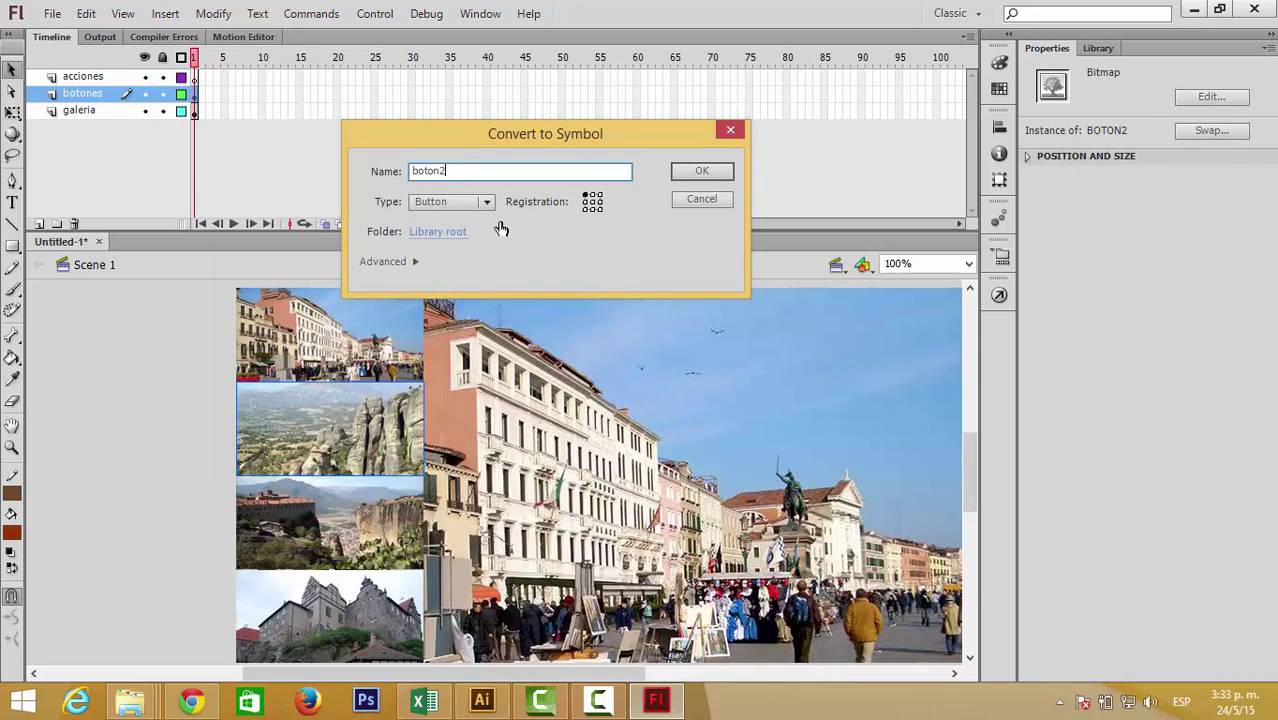
click(700, 173)
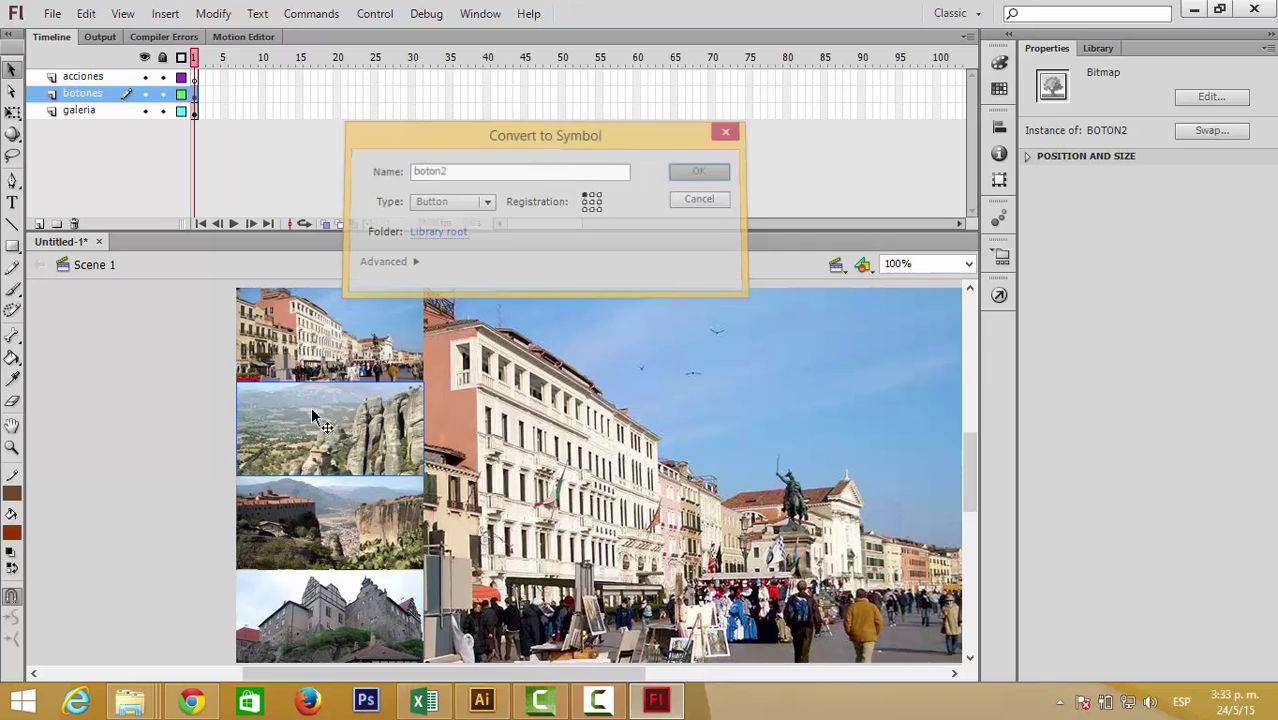
Convert the third thumbnail, the red-roofed building on the cliff, into a Button symbol named boton3.
click(313, 545)
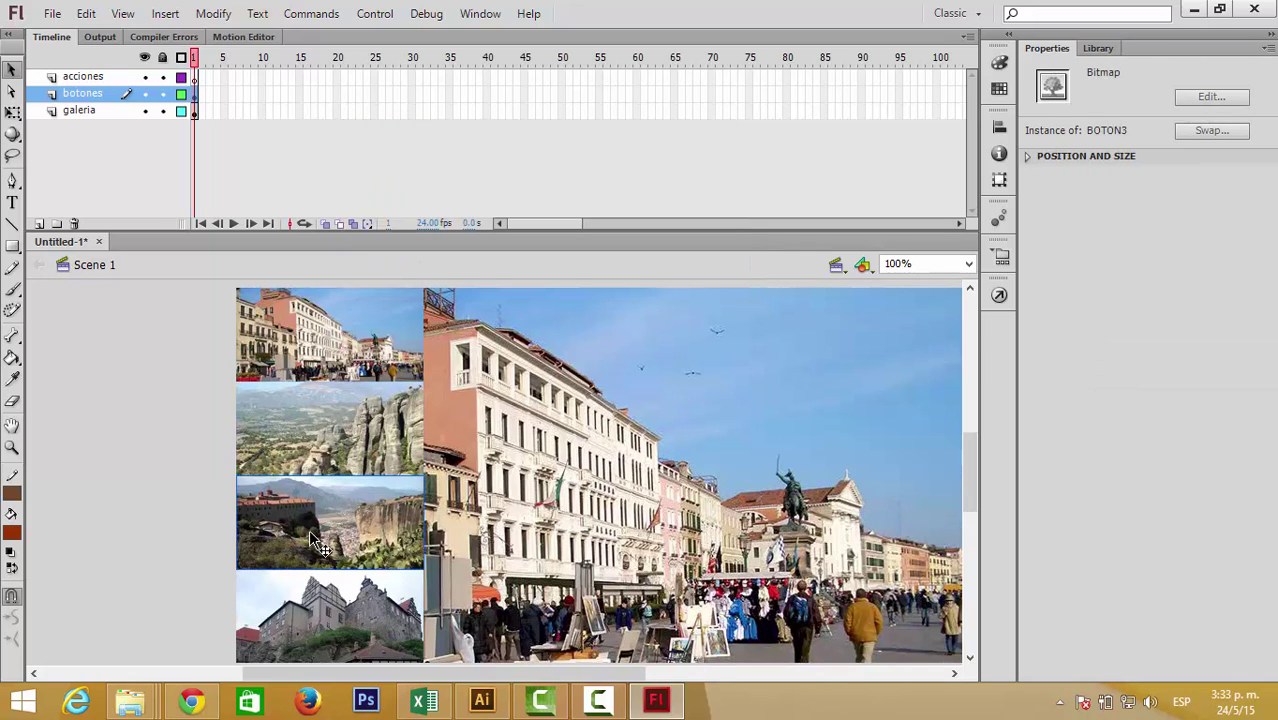
key(F8)
text(boton)
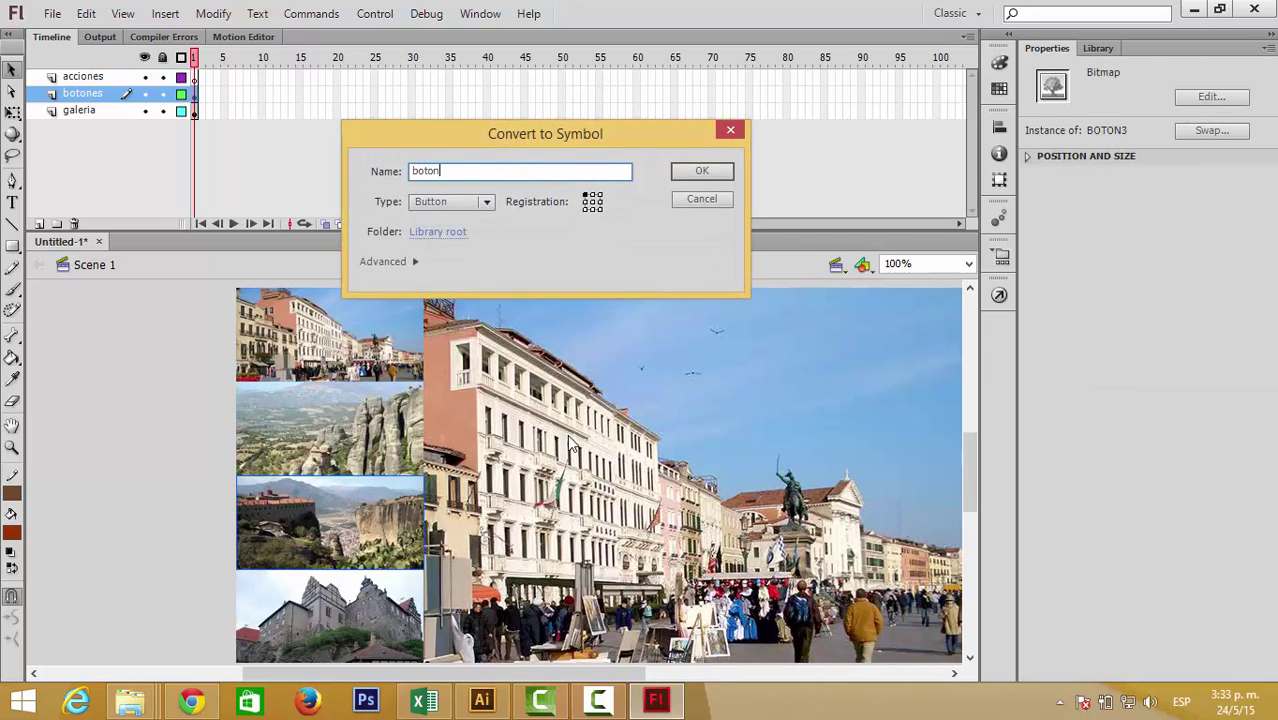
text(3)
click(701, 172)
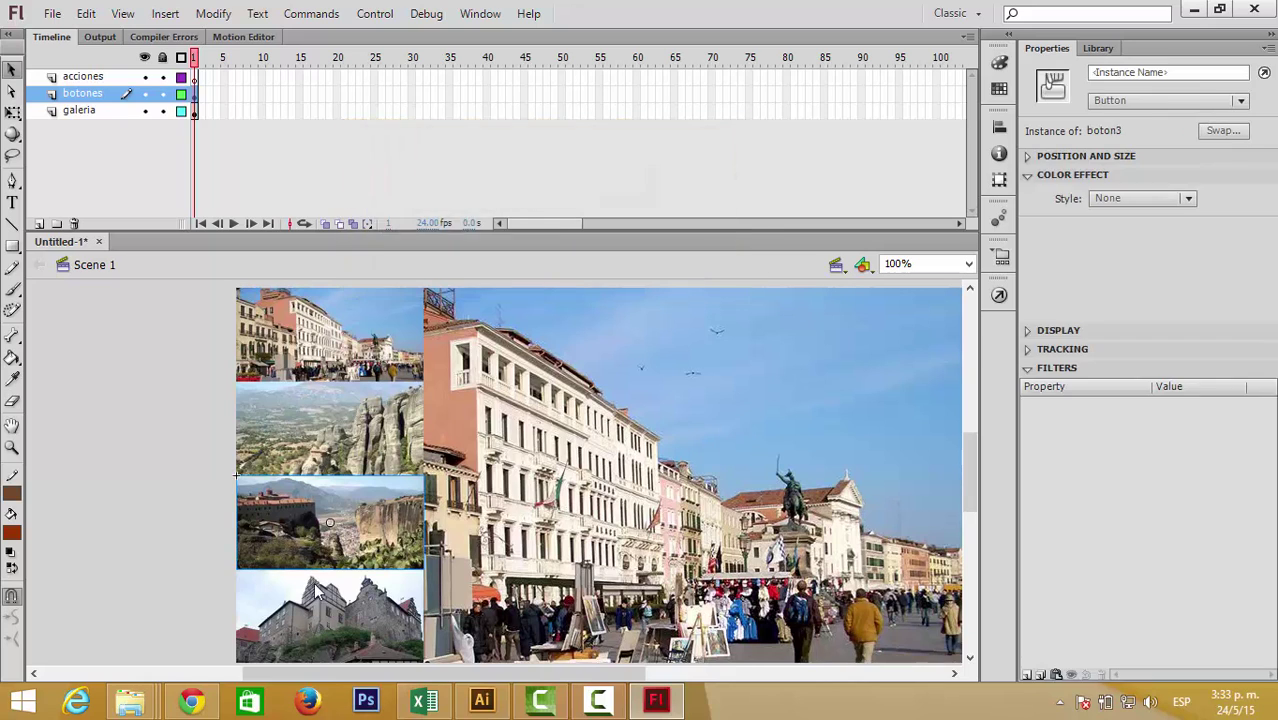
Convert the fourth thumbnail, the castle, into a Button symbol named boton4.
right_click(318, 605)
key(Escape)
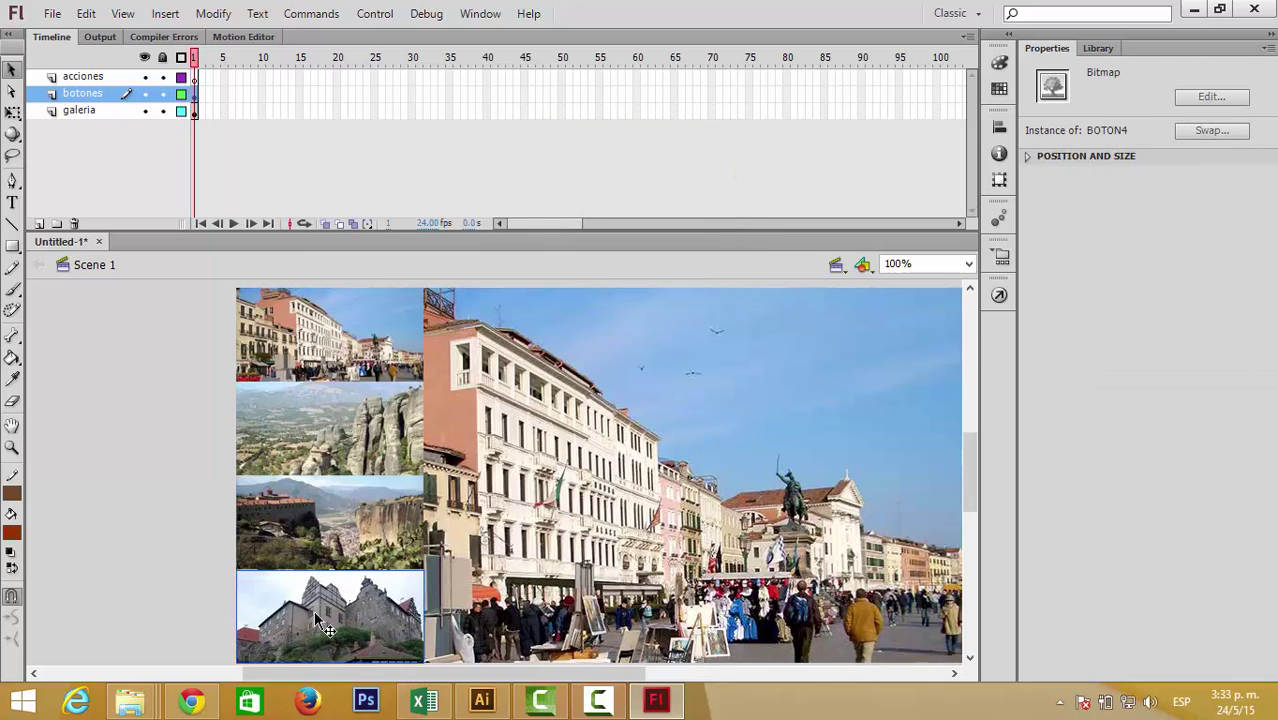
key(F8)
text(boton)
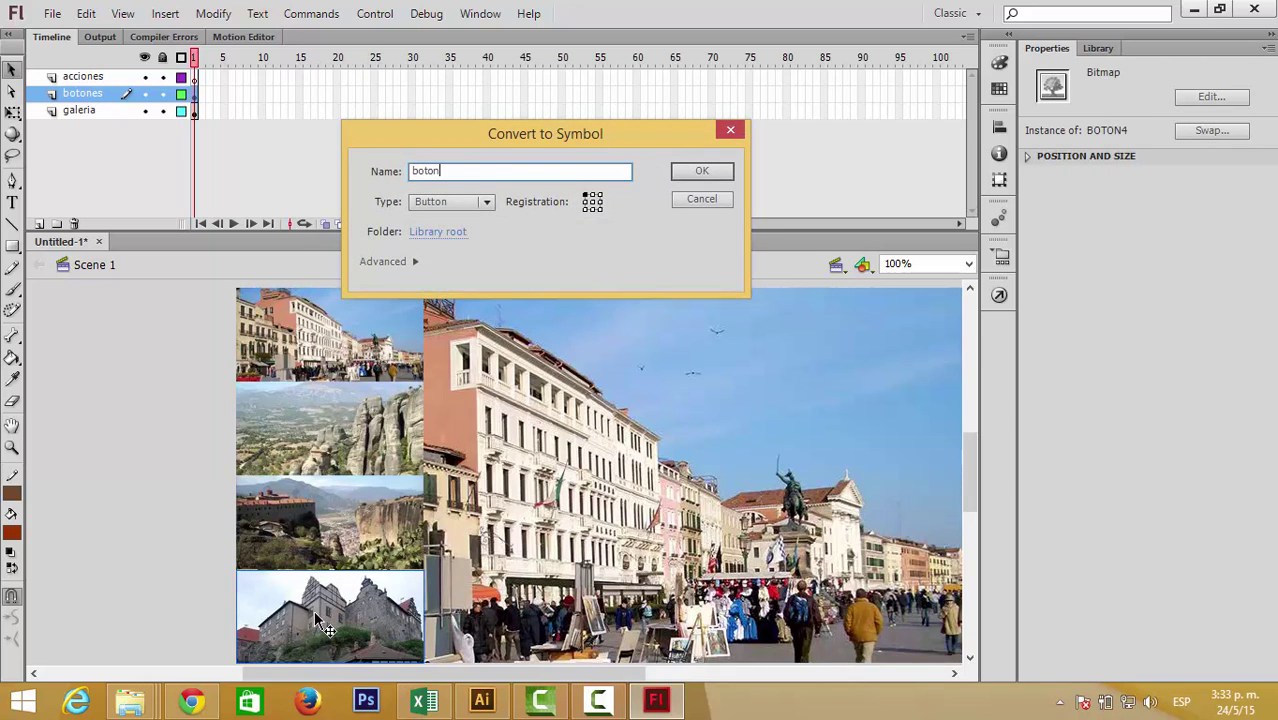
text(4)
click(701, 172)
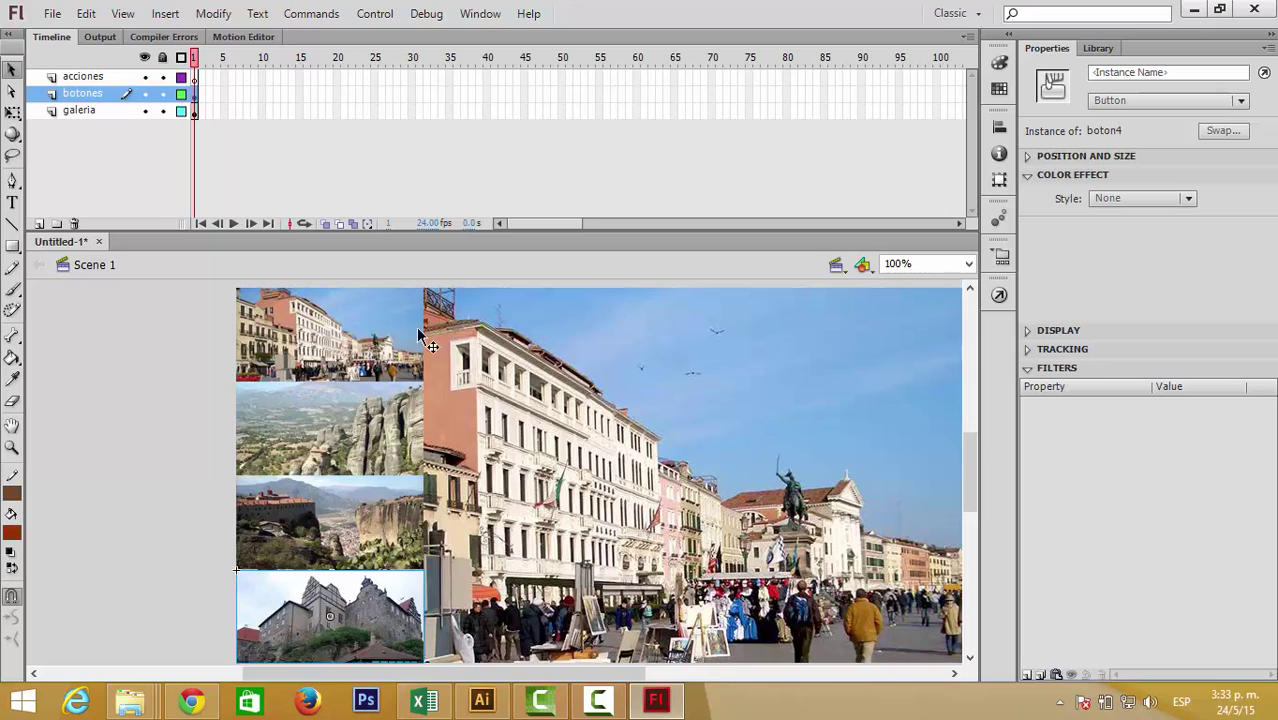
Give the boton1 button on the stage the instance name uno_btn and select the entered name.
click(369, 373)
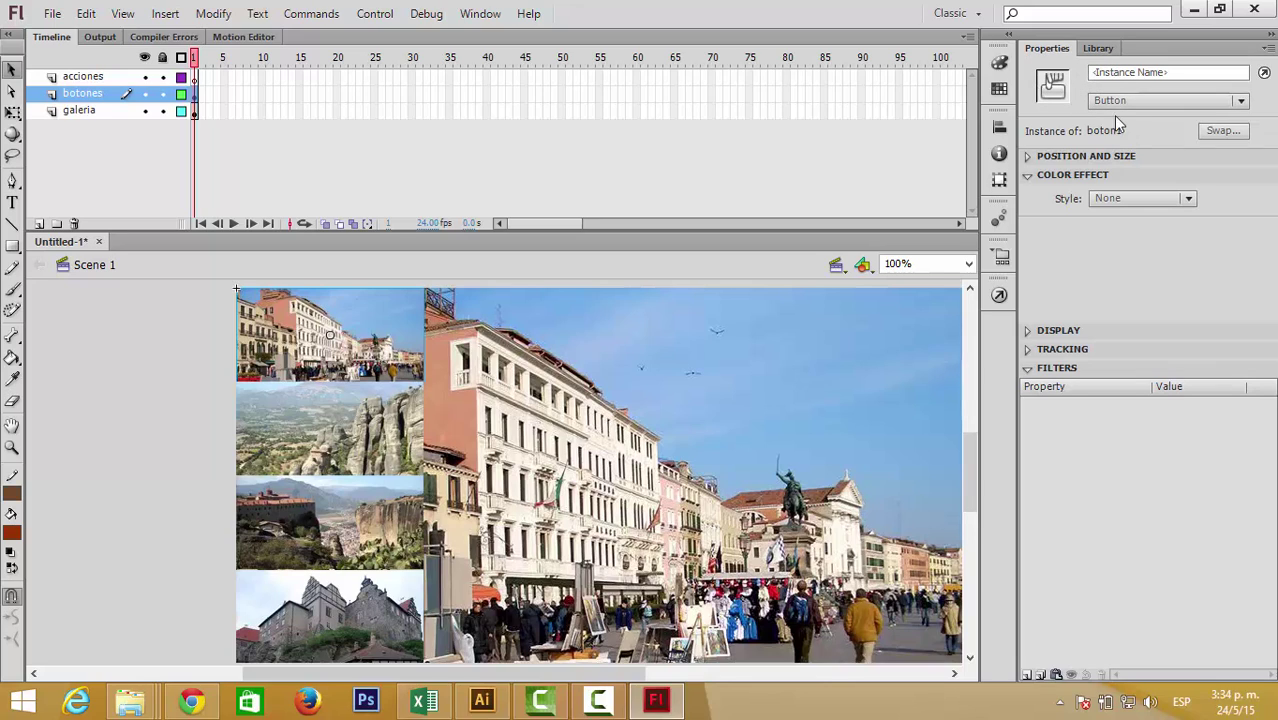
click(1118, 72)
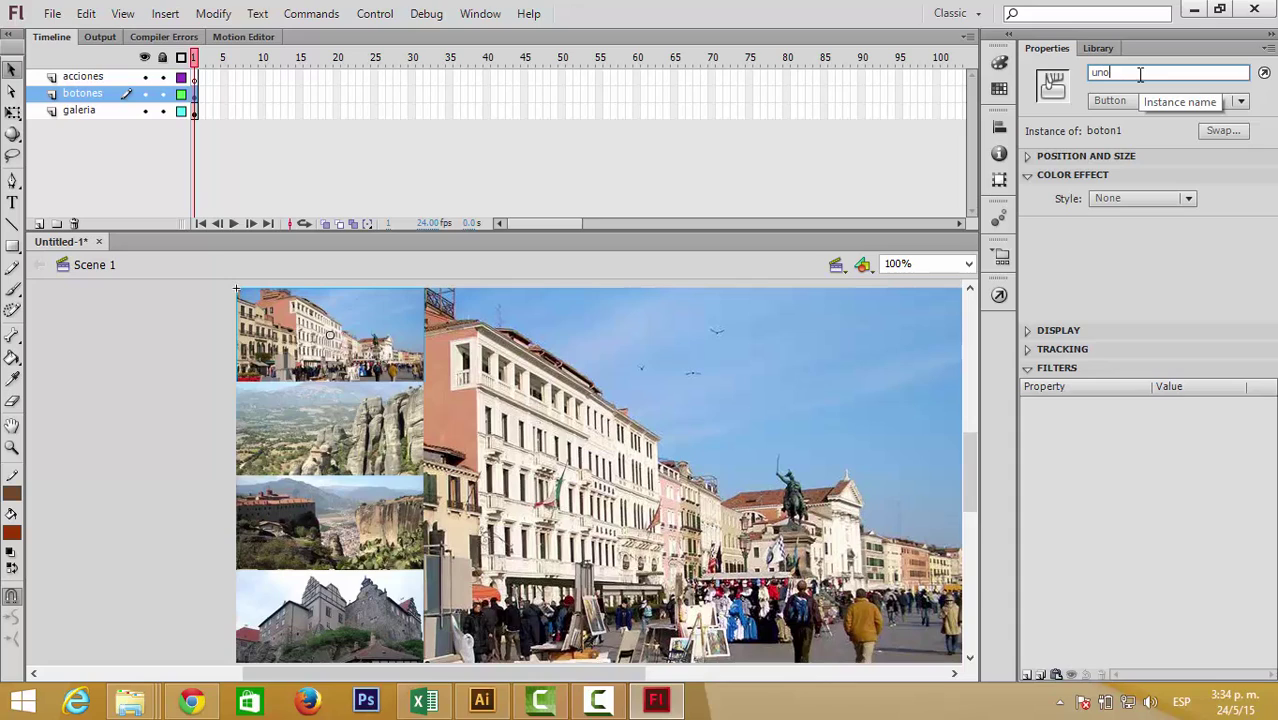
text(uno:)
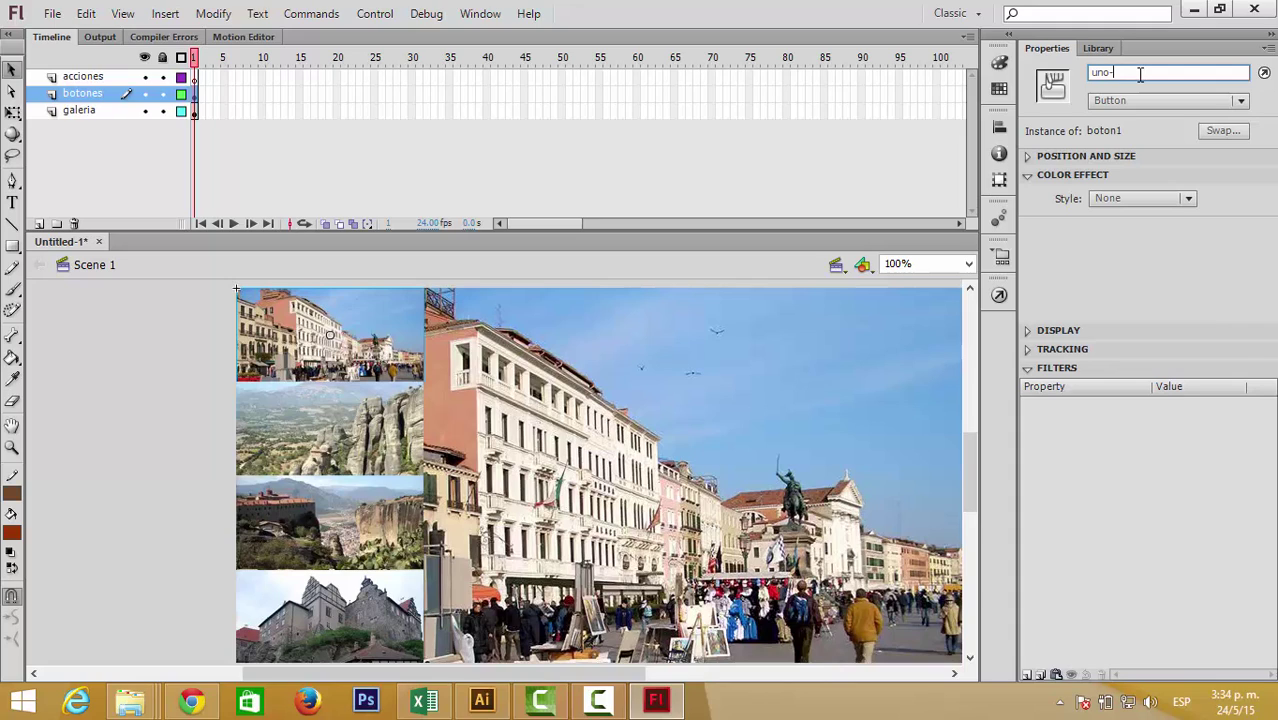
text(_btn)
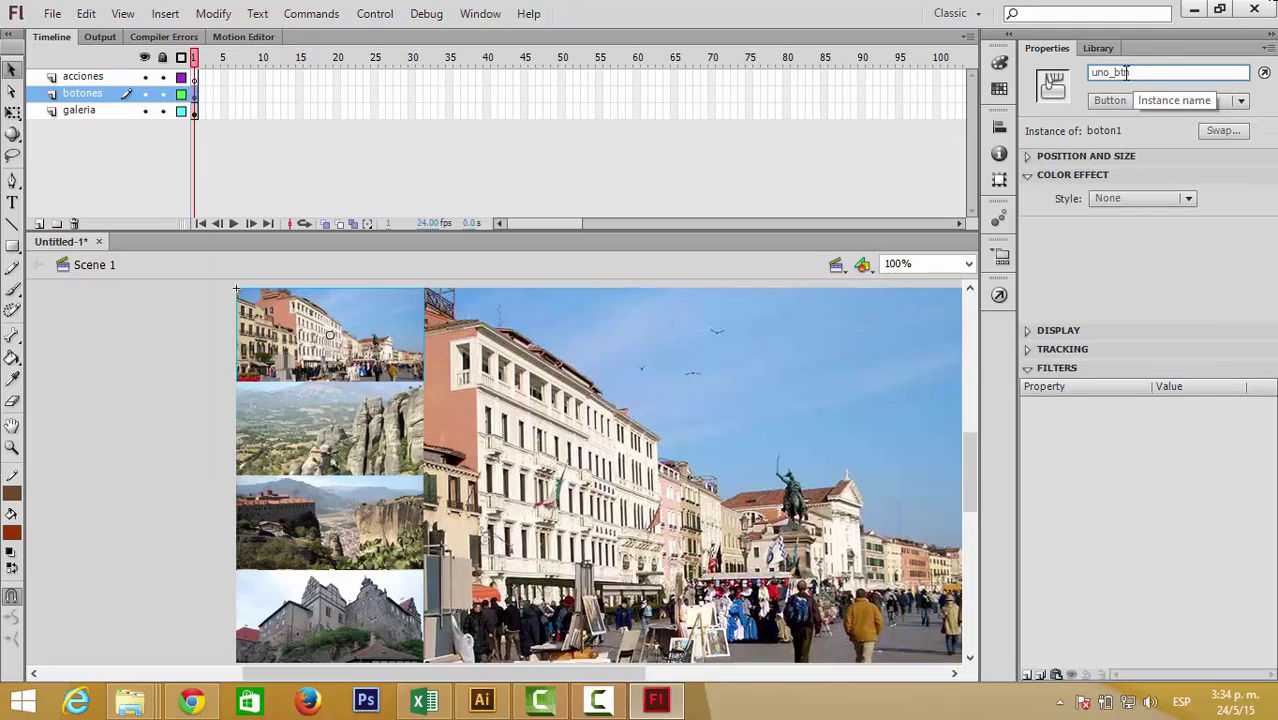
drag(1130, 72, 1088, 72)
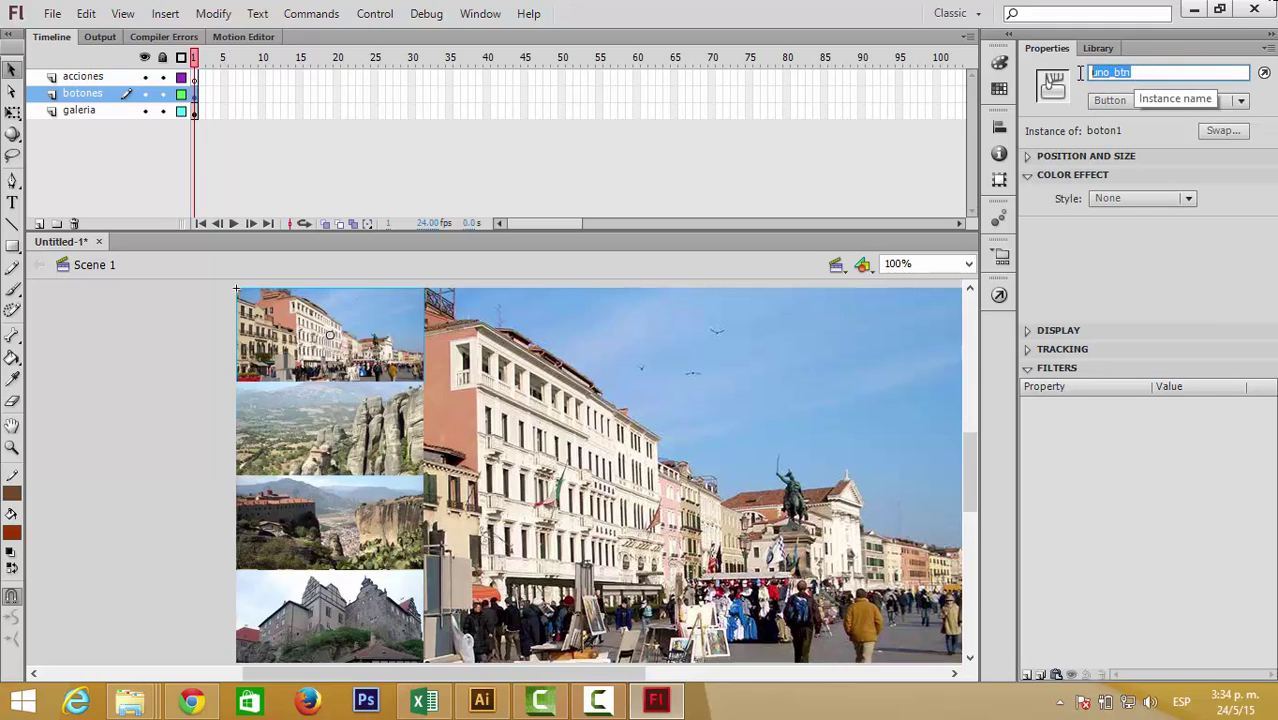
click(1103, 72)
double_click(1103, 72)
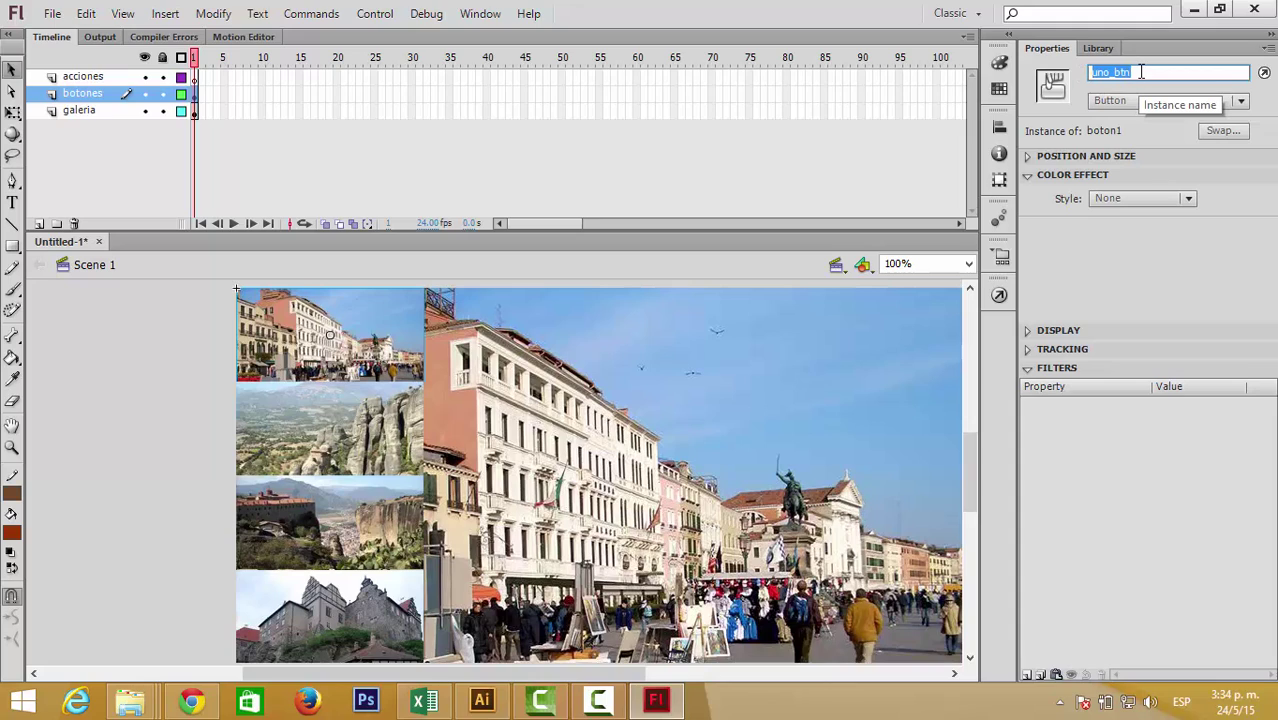
click(1141, 72)
double_click(1140, 71)
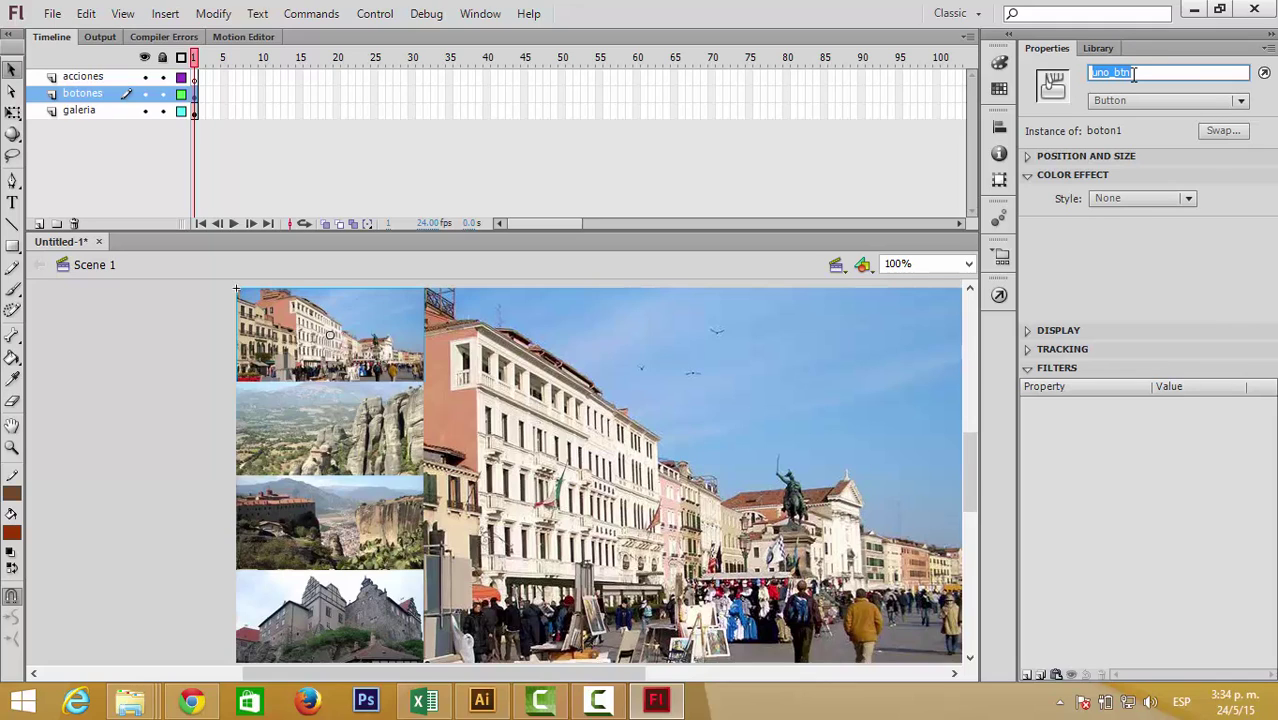
click(1183, 72)
double_click(1113, 72)
click(1117, 72)
double_click(1100, 73)
click(1105, 73)
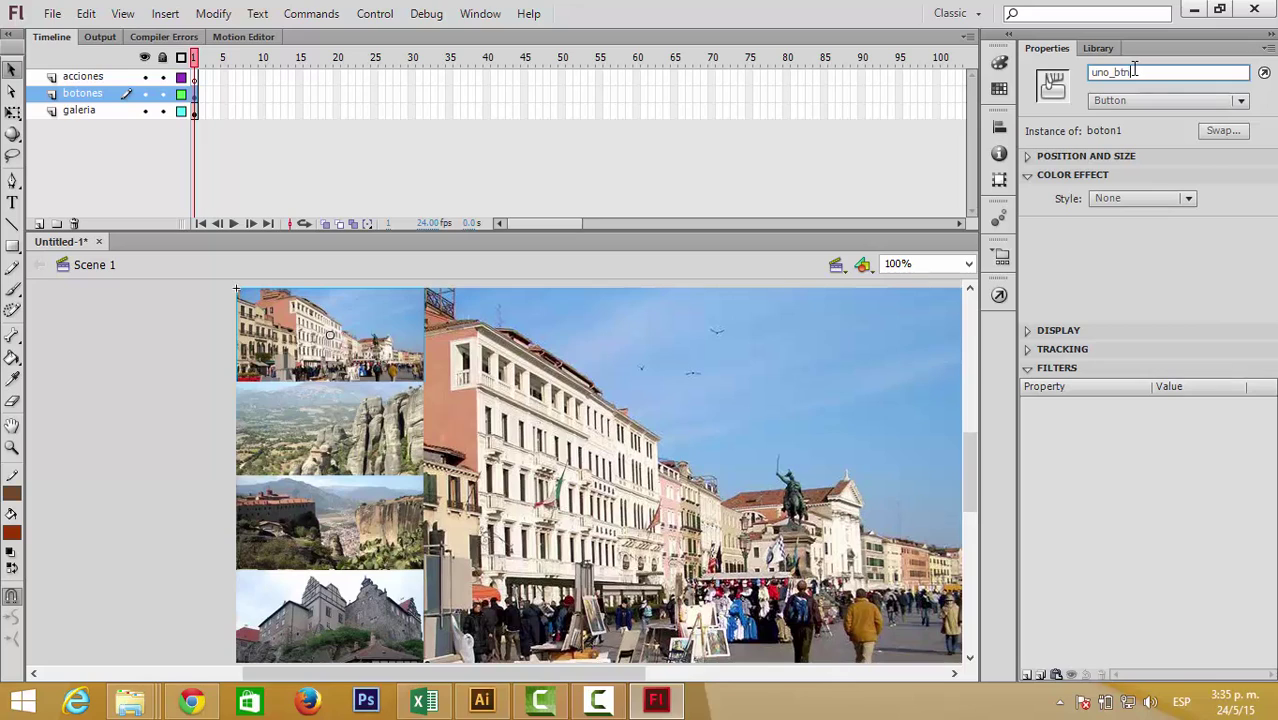
Give the boton2 rock-formations button the instance name dos_btn and the boton3 red-roofed building button the instance name tres_btn.
click(390, 428)
click(1132, 73)
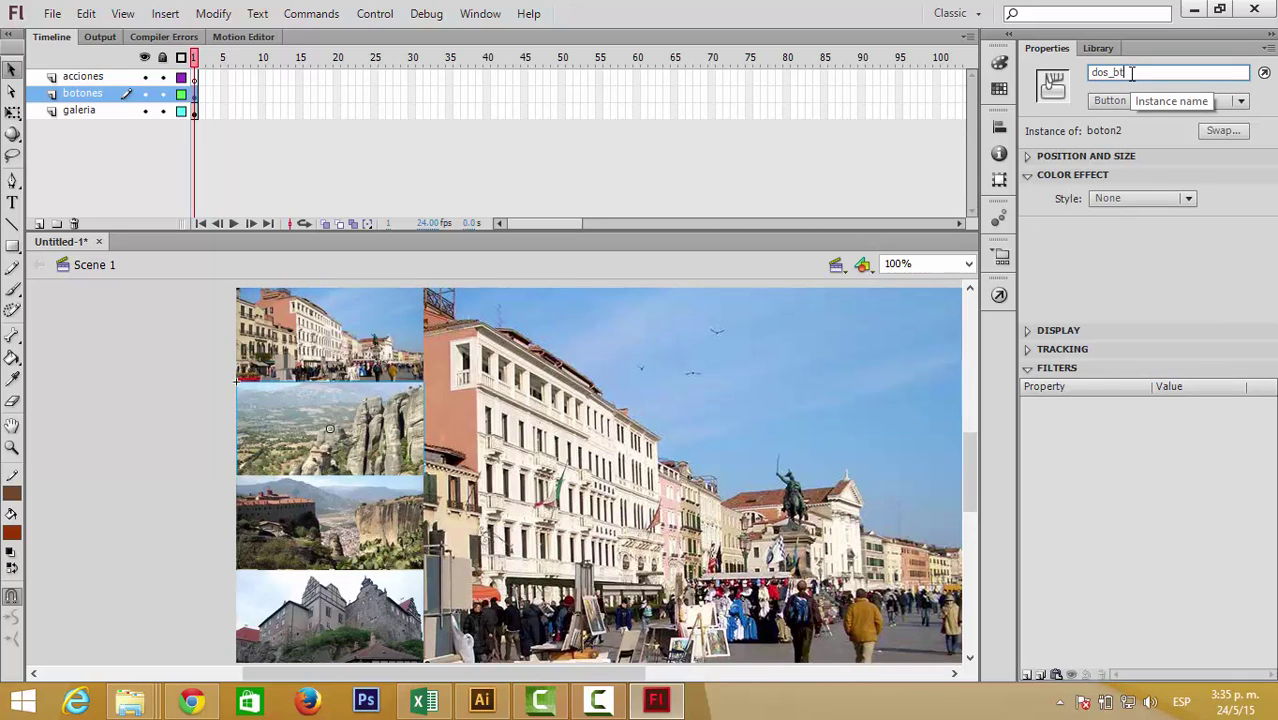
click(296, 521)
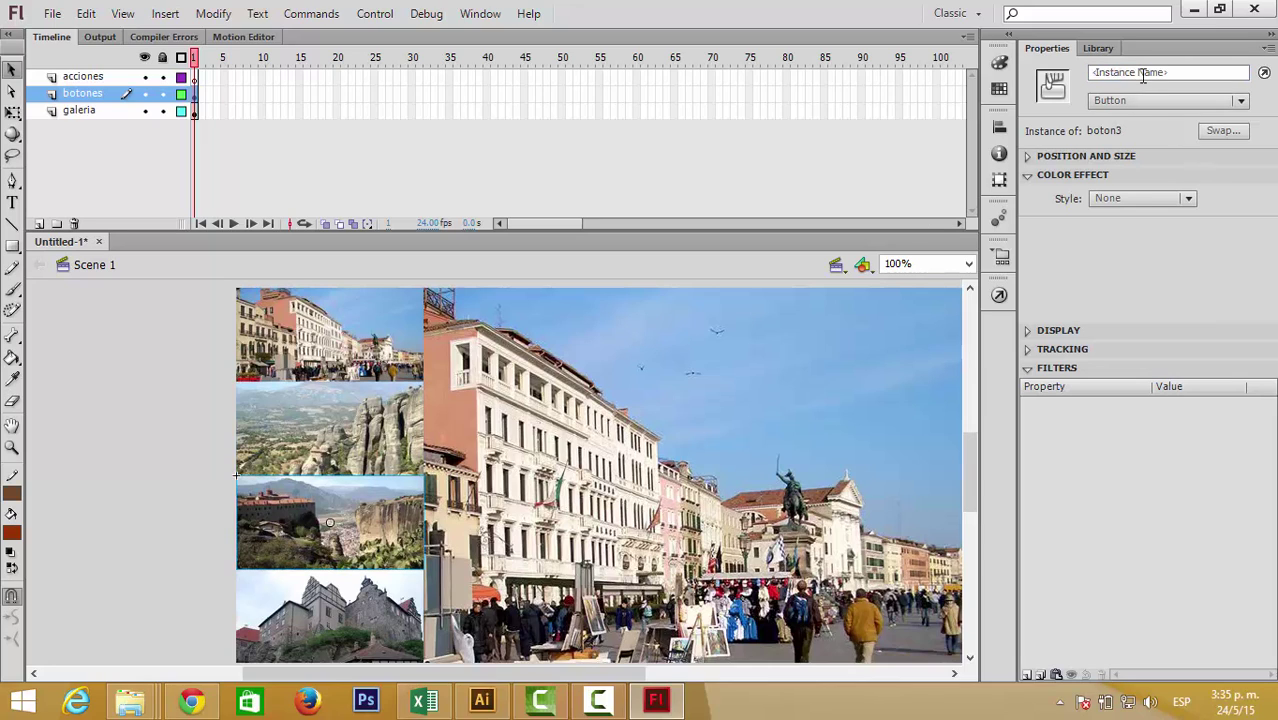
click(1142, 73)
text(tres_btn)
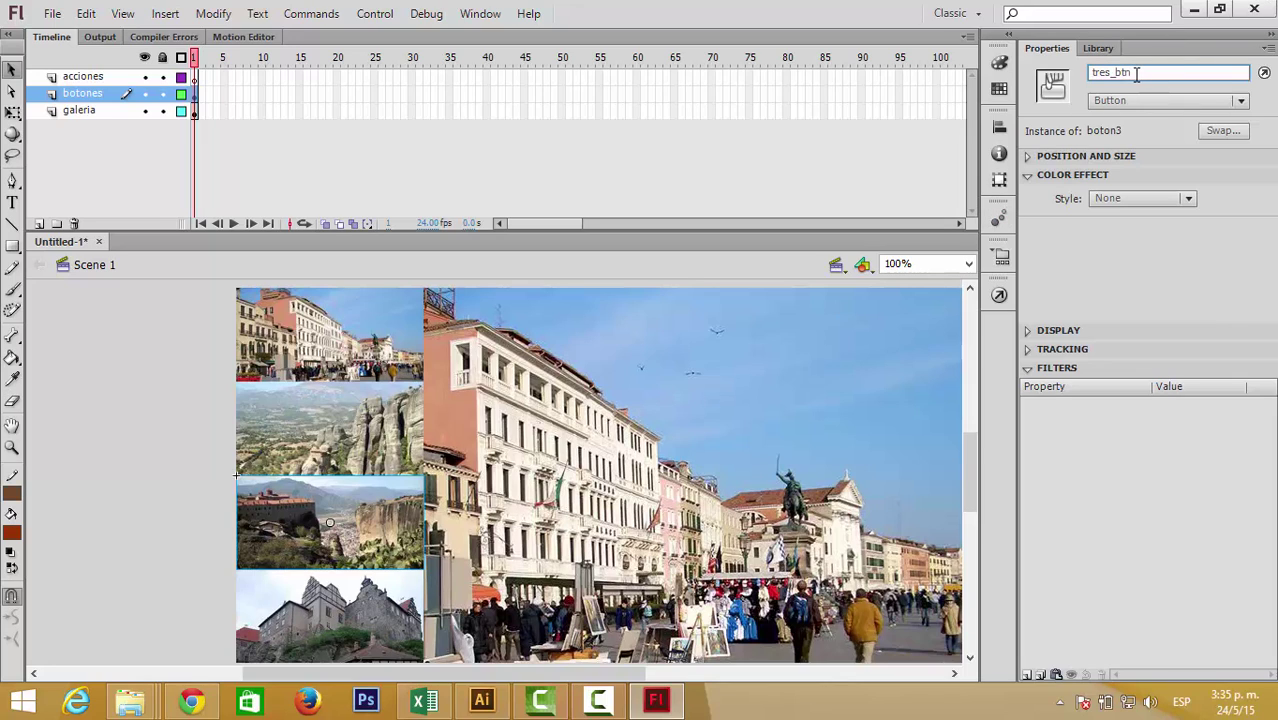
Give the boton4 castle button on the stage the instance name cuattro_btn.
click(366, 612)
click(1147, 70)
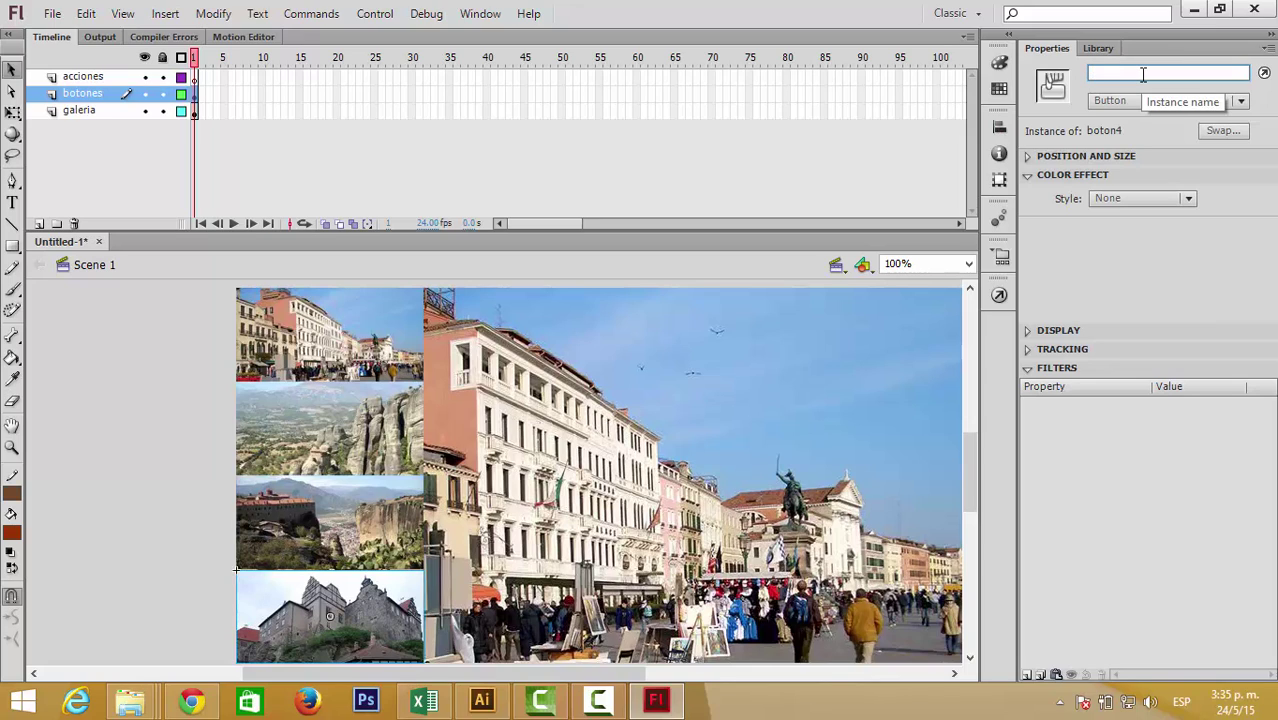
text(cuattro_bt)
key(BackSpace)
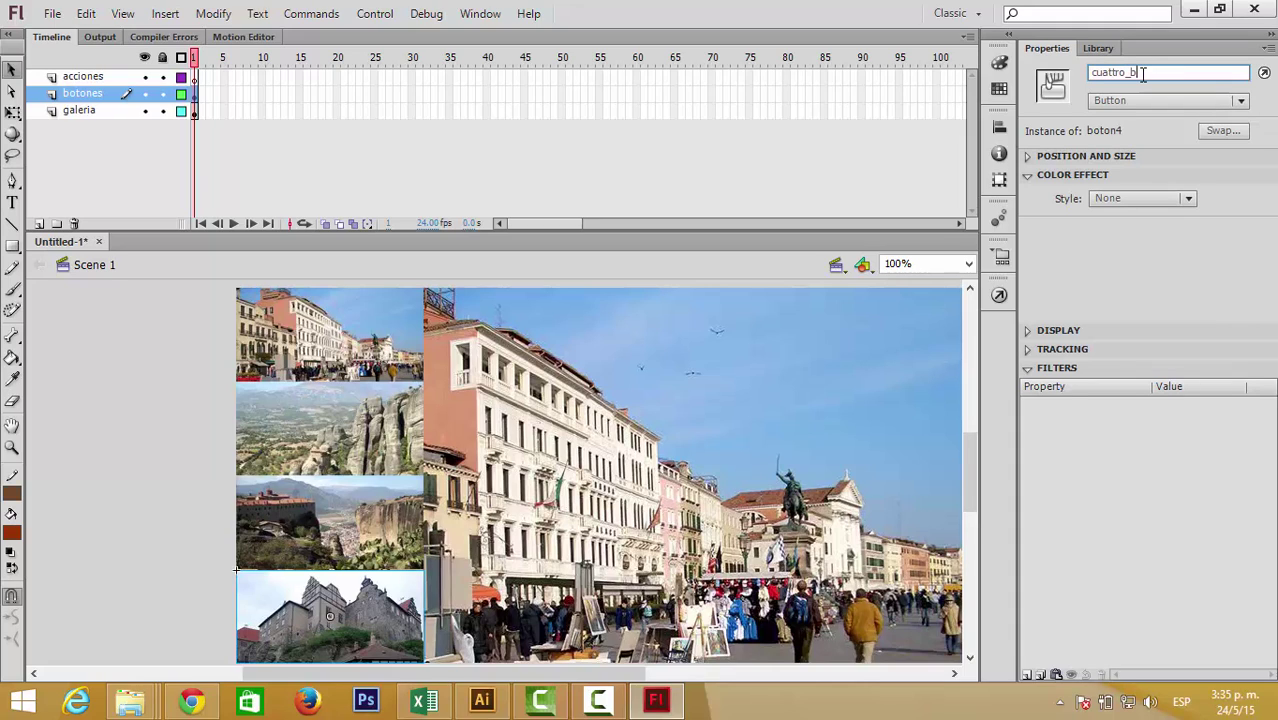
text(n)
Give the large fotos movie clip on the stage the instance name animacion_mc and shorten it to animacion.
click(578, 383)
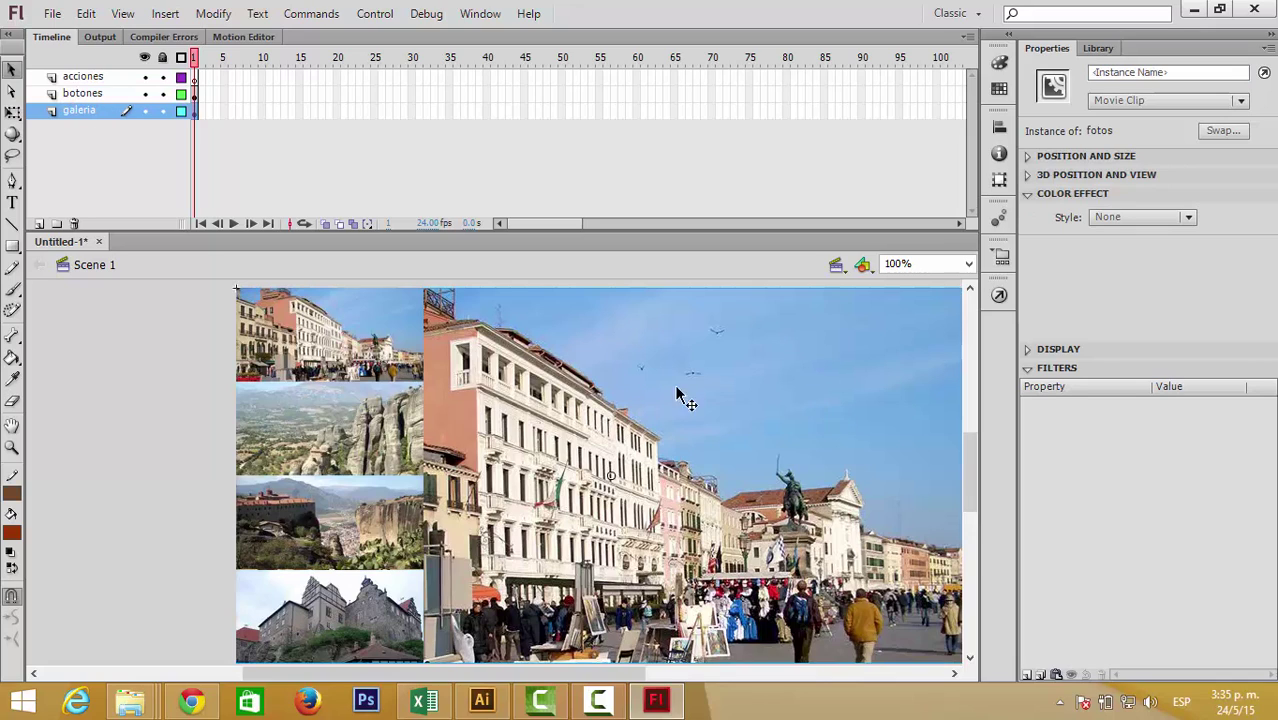
click(1100, 72)
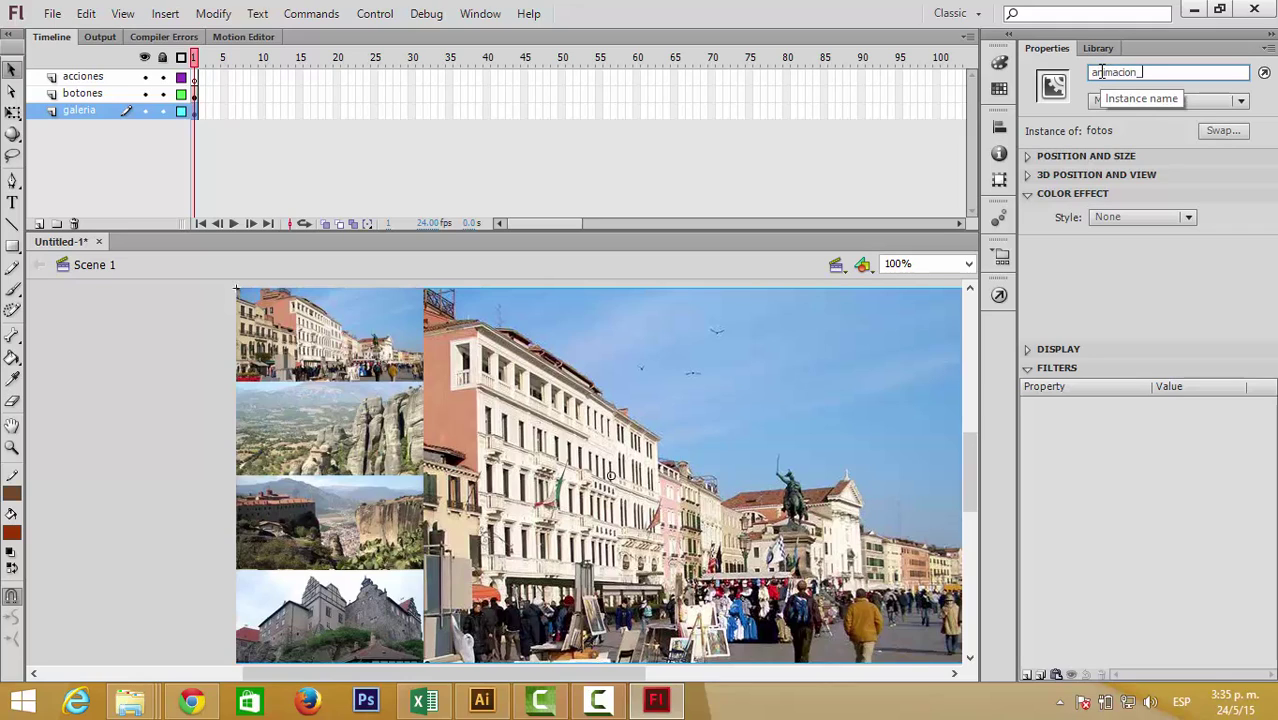
text(animacion_mc)
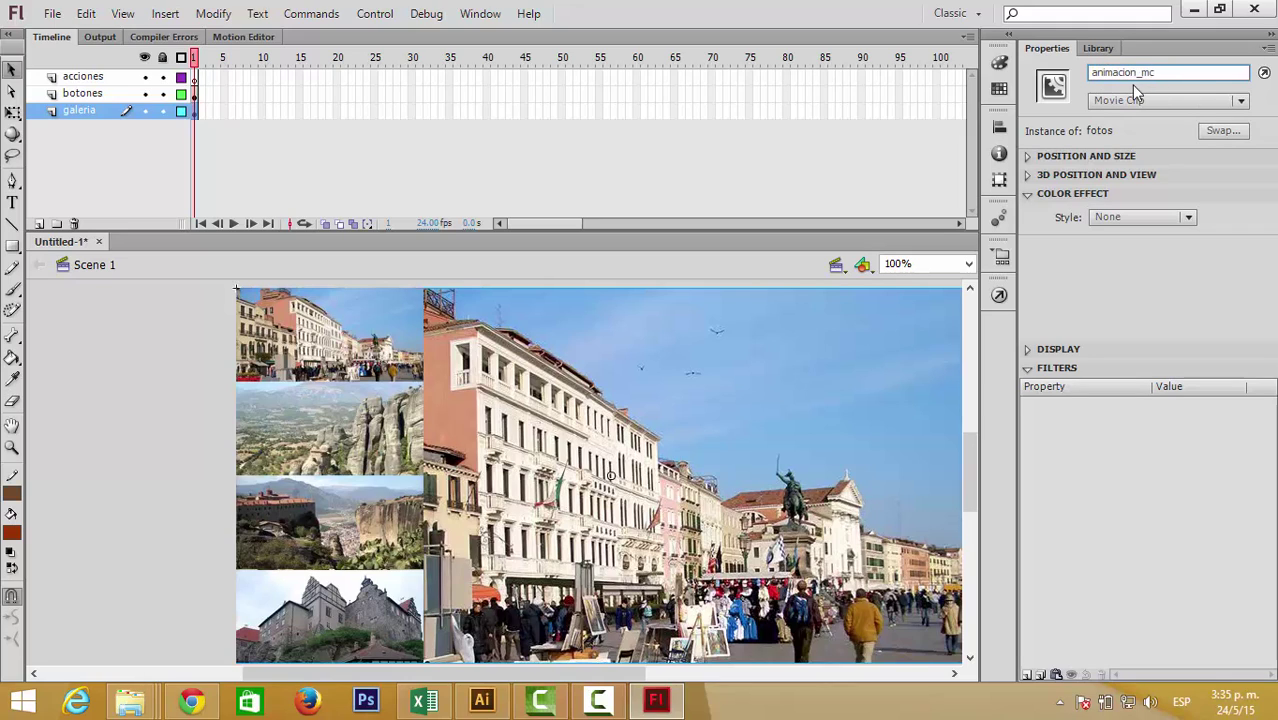
key(Return)
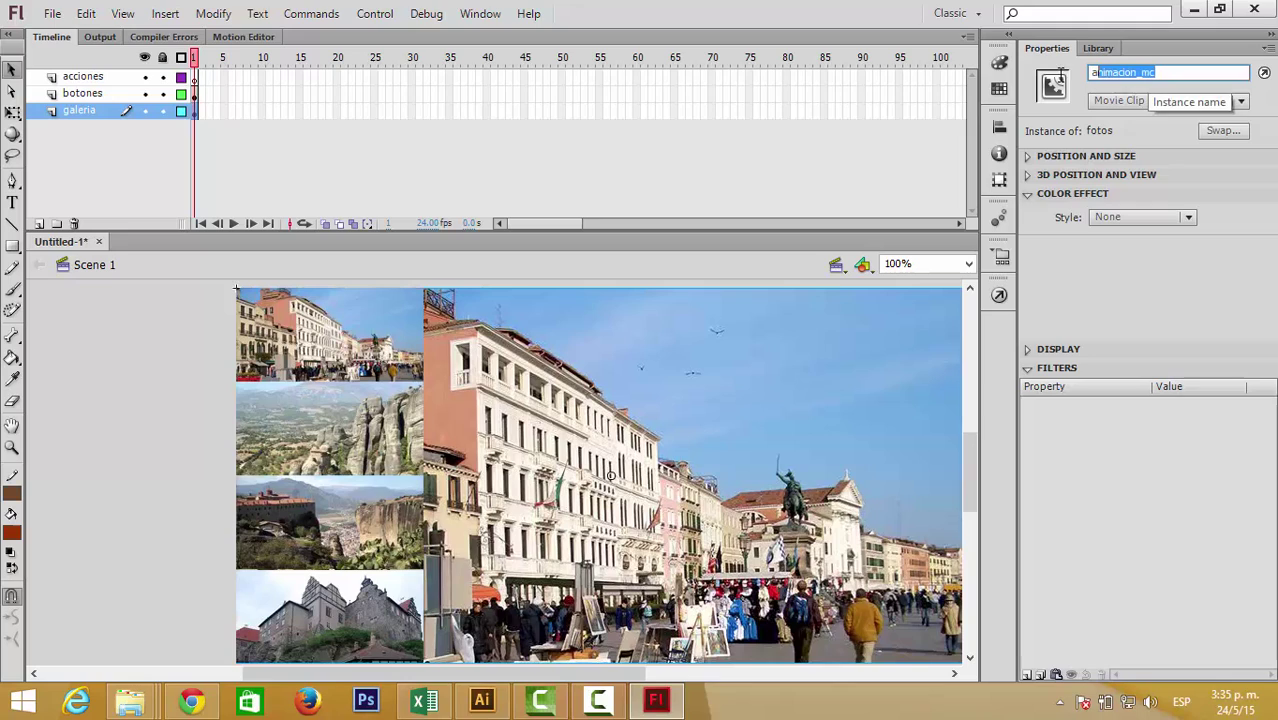
click(1164, 72)
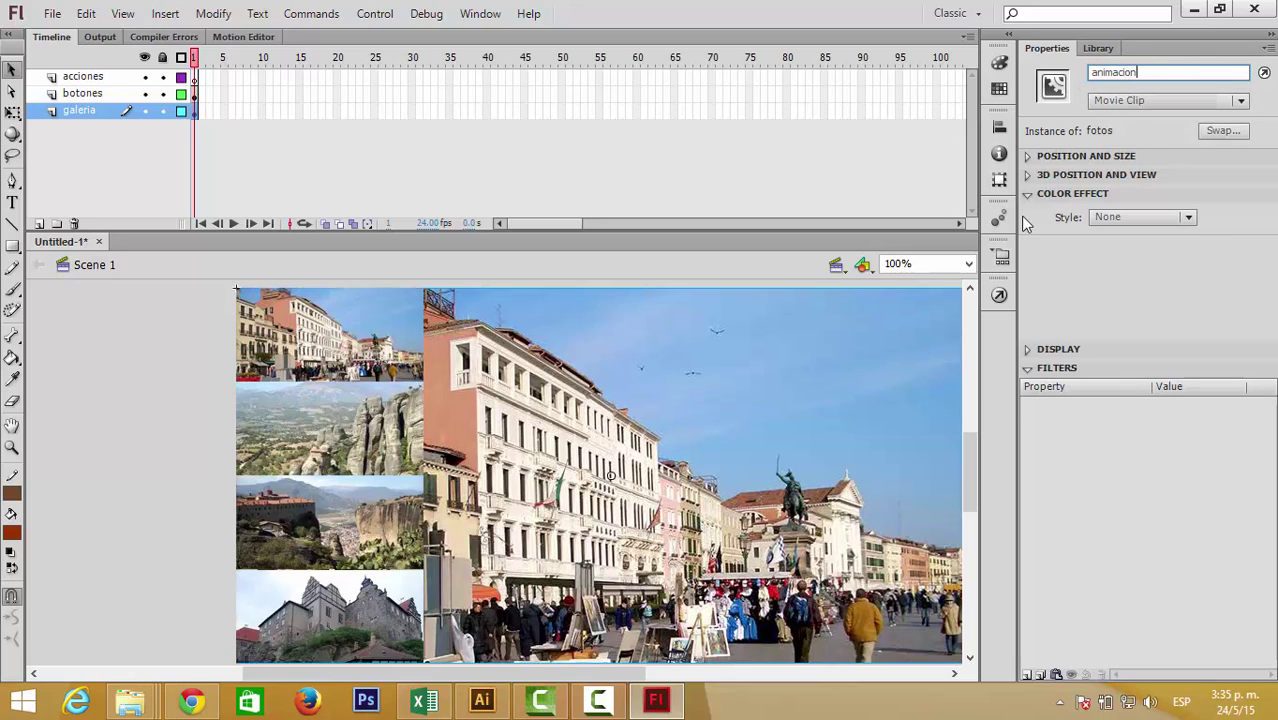
key(Return)
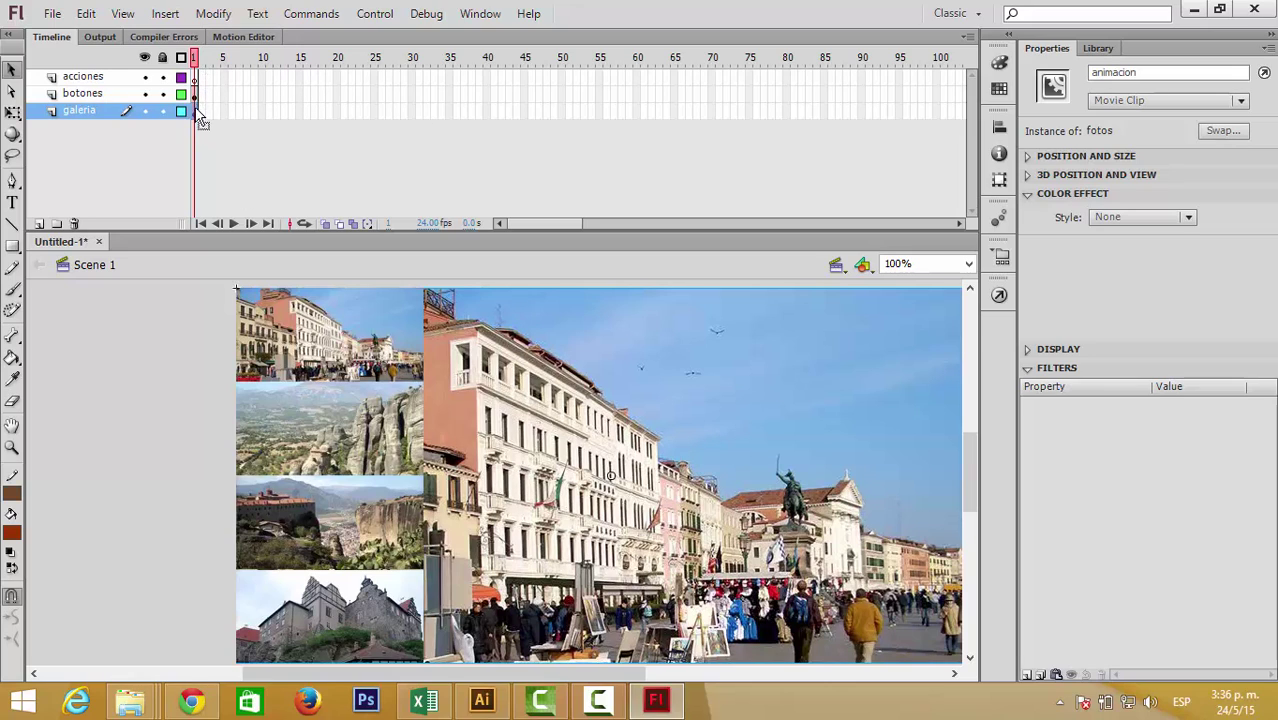
Open the fotos movie clip for editing, distribute its photos to separate layers and delete the emptied Layer 1.
double_click(460, 370)
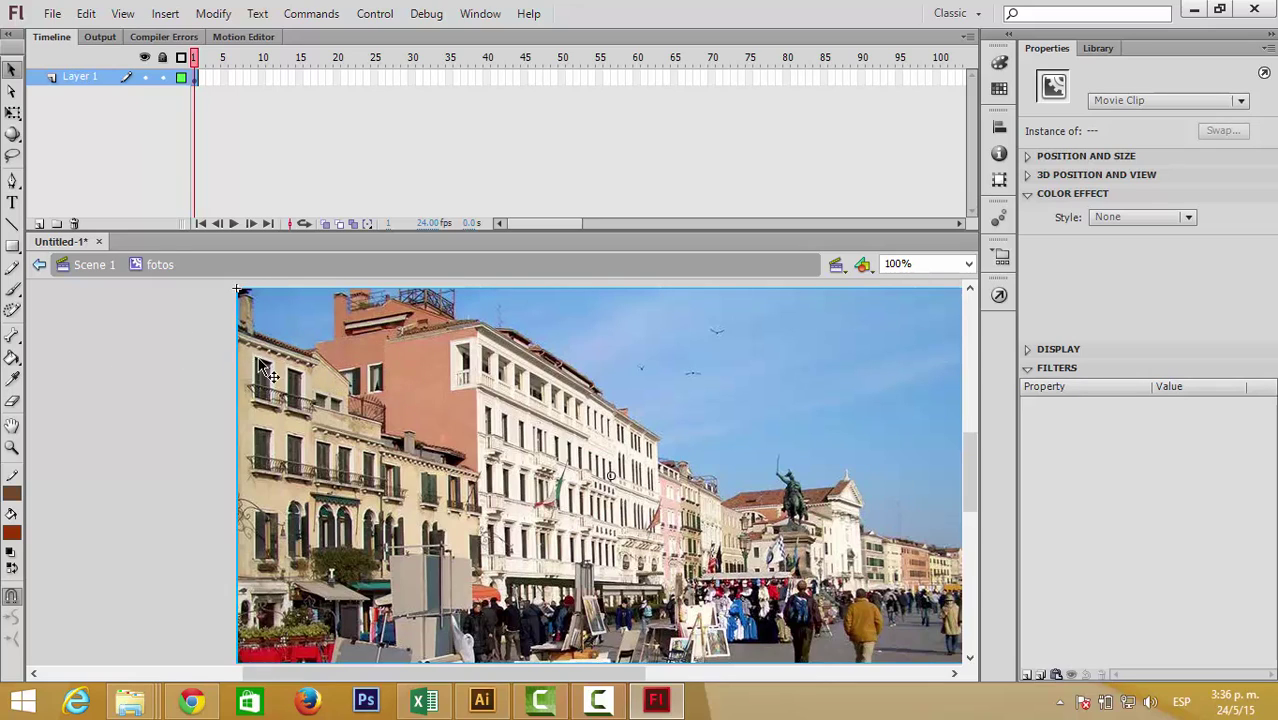
right_click(399, 374)
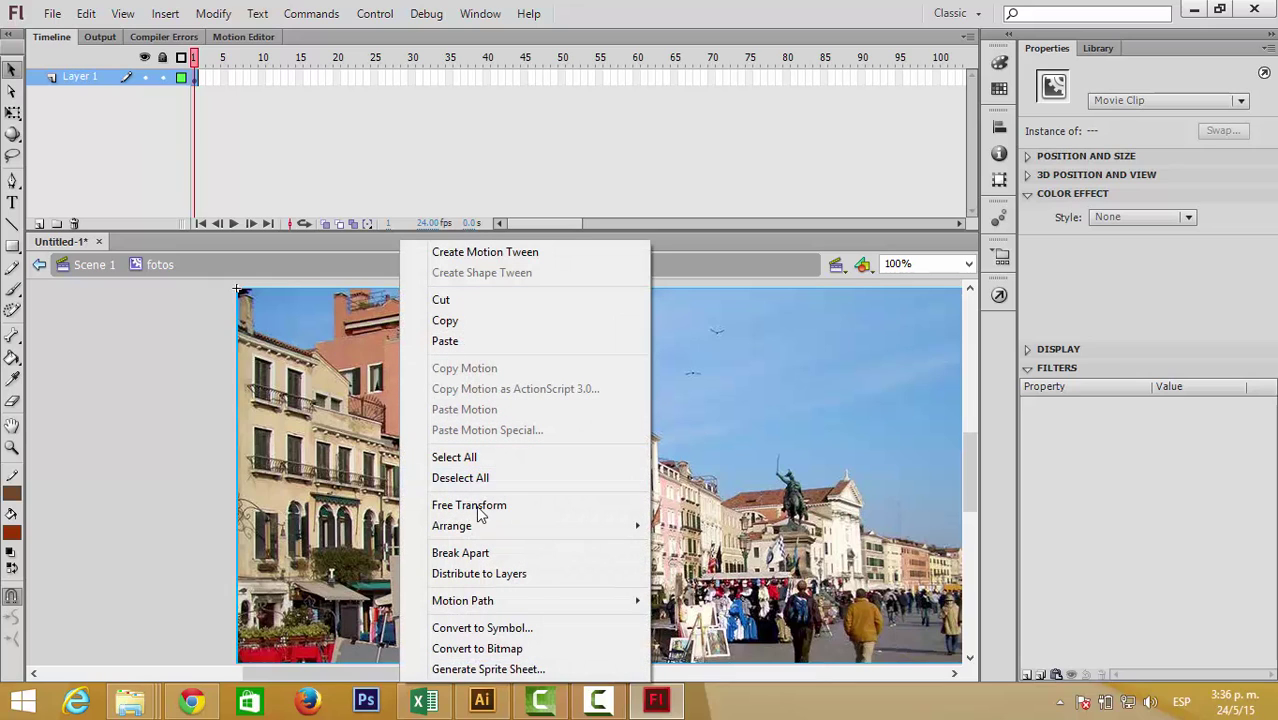
click(508, 574)
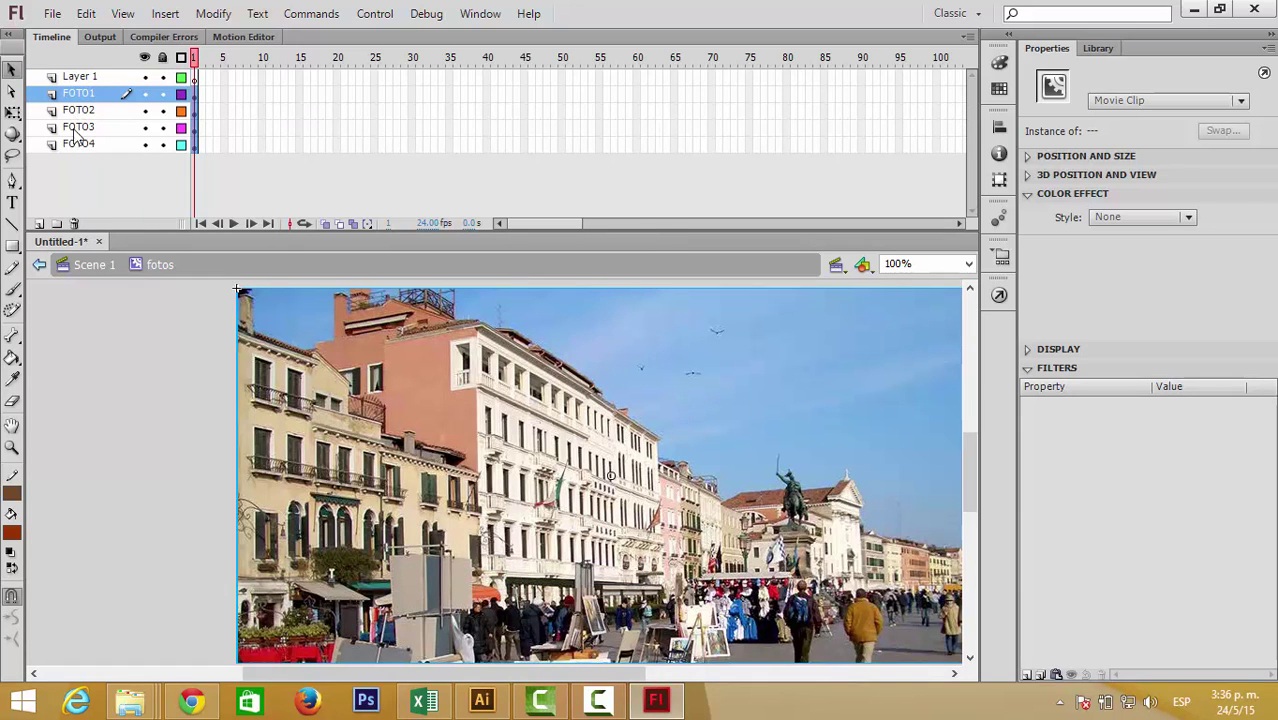
click(89, 79)
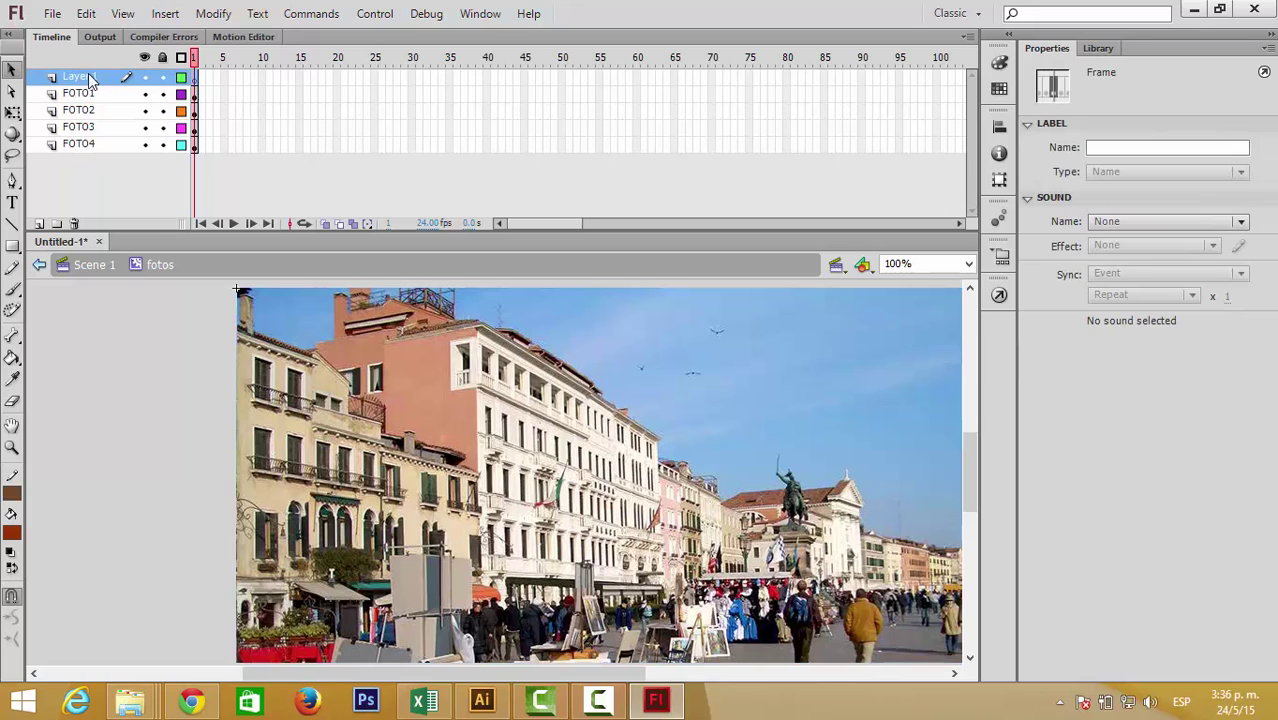
click(74, 223)
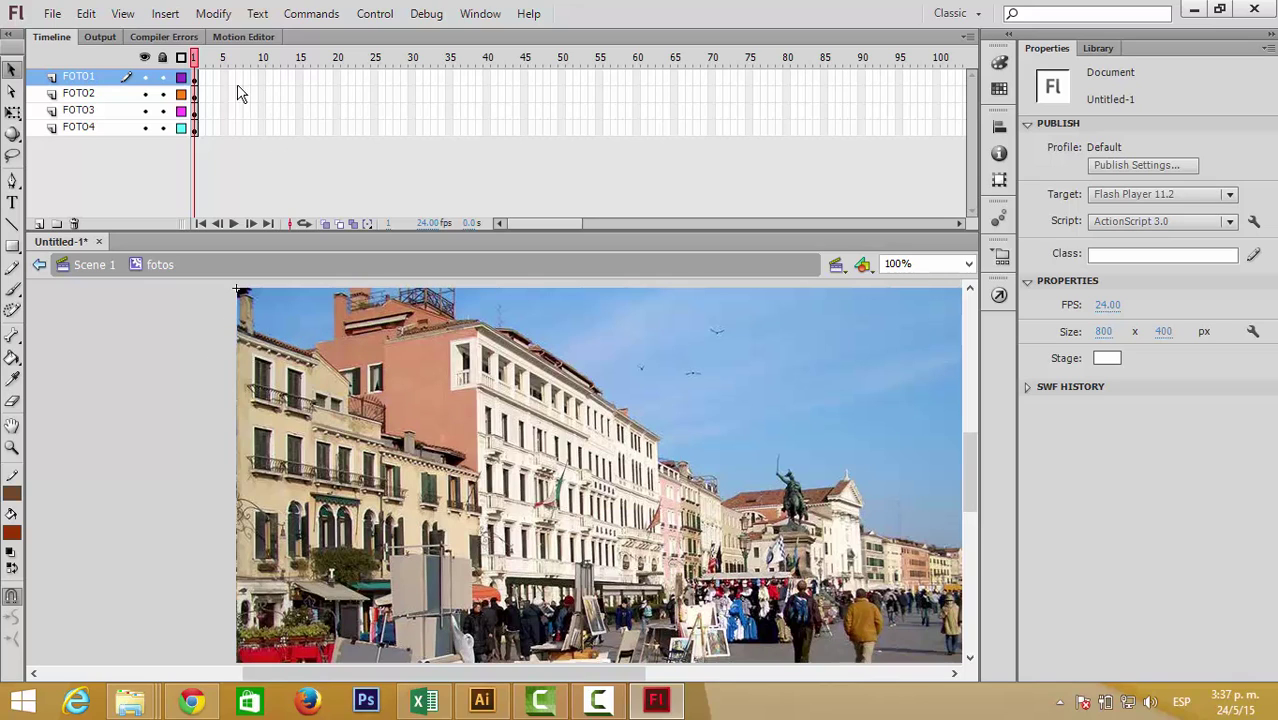
Insert keyframes at frame 72 on all four photo layers, FOTO1 to FOTO4.
drag(195, 78, 203, 165)
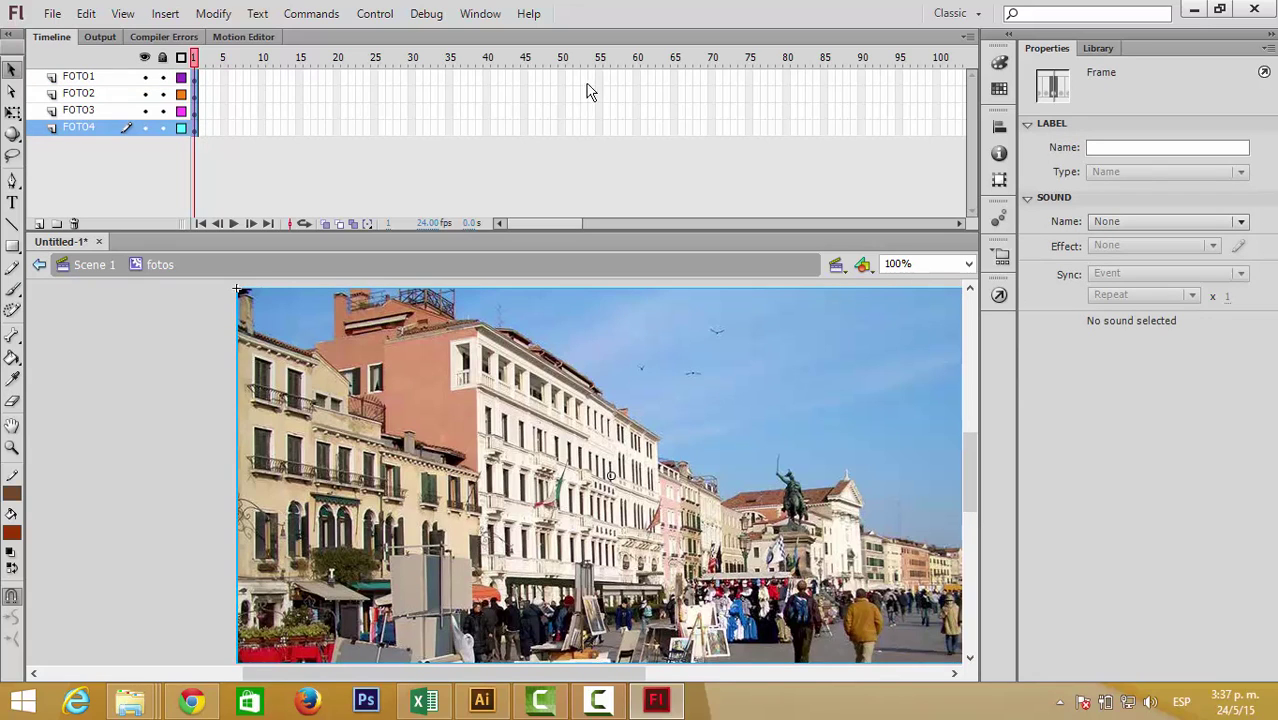
drag(729, 78, 728, 128)
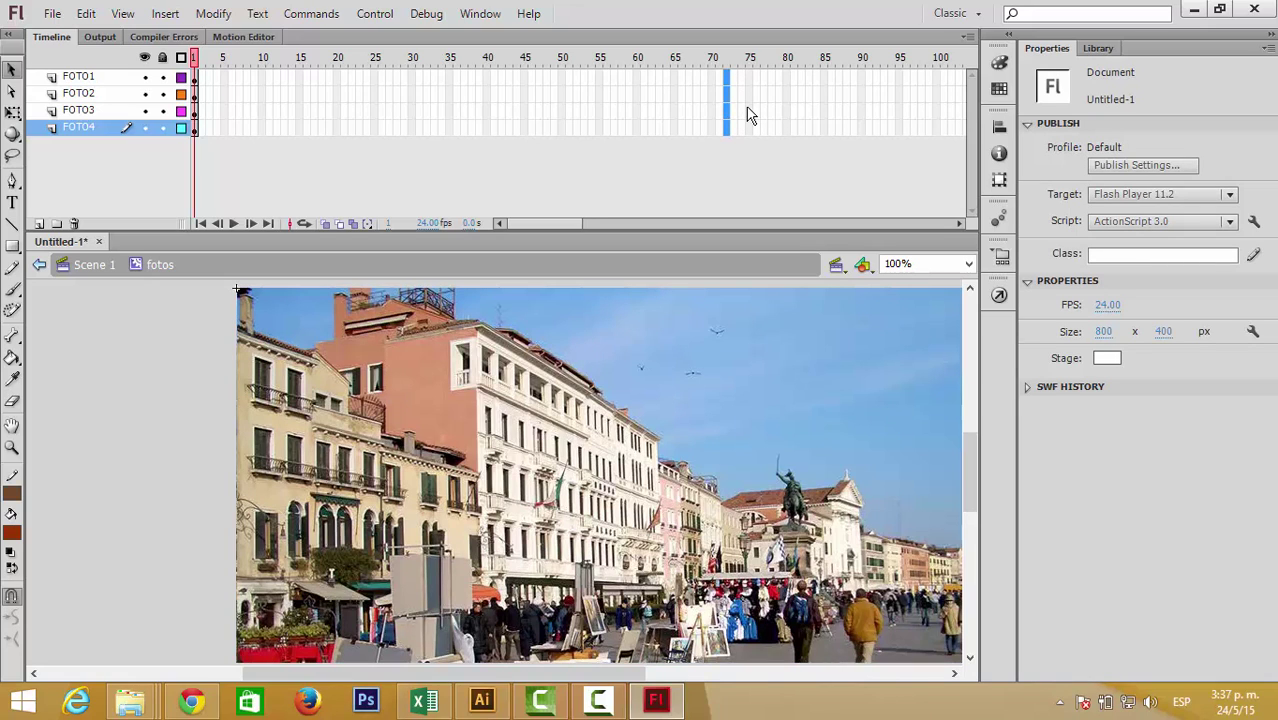
key(F5)
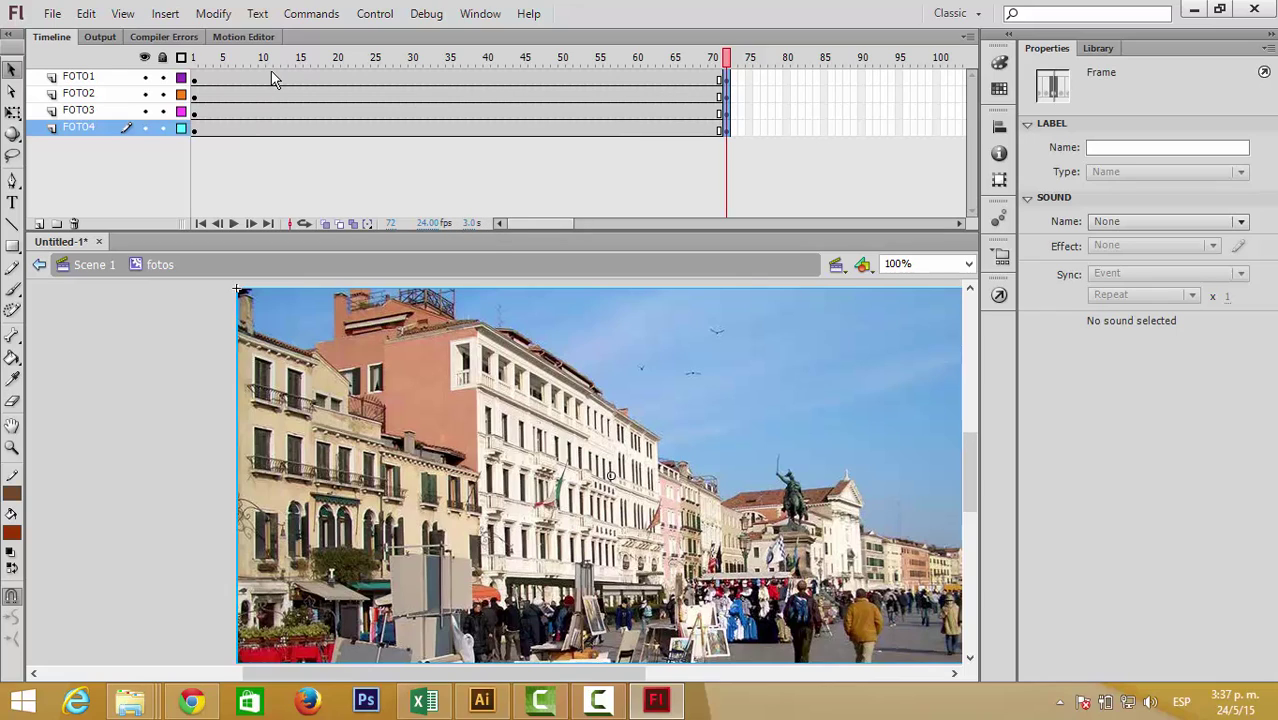
Add keyframes at frames 10 and 62 on all four photo layers.
drag(263, 78, 263, 126)
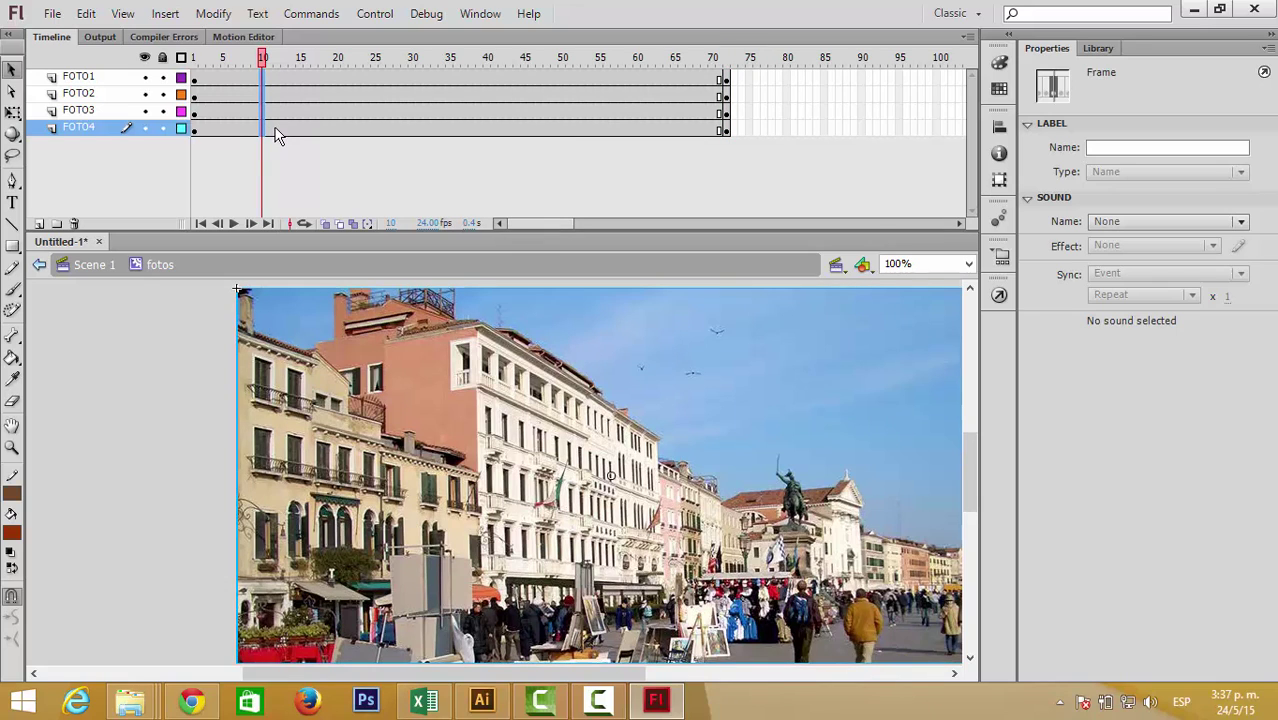
key(F6)
drag(650, 78, 652, 128)
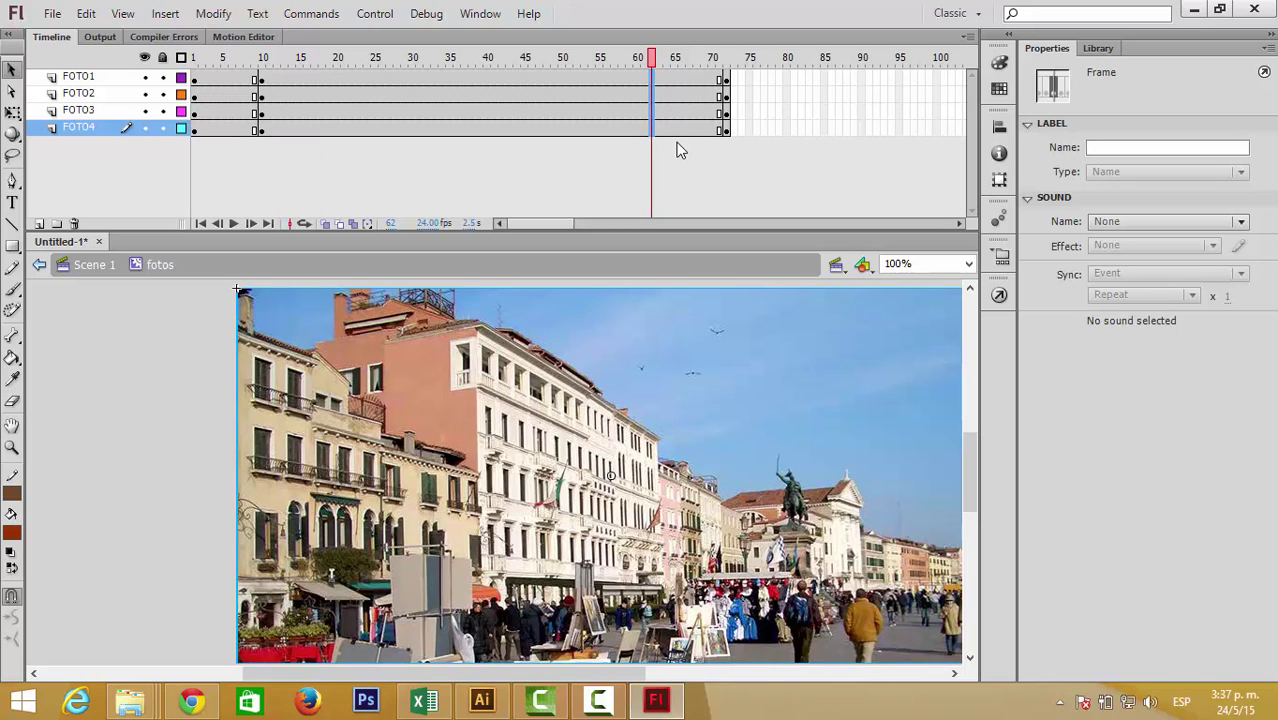
key(F6)
Create classic tweens between all keyframes on the four photo layers and play the timeline.
drag(222, 86, 704, 131)
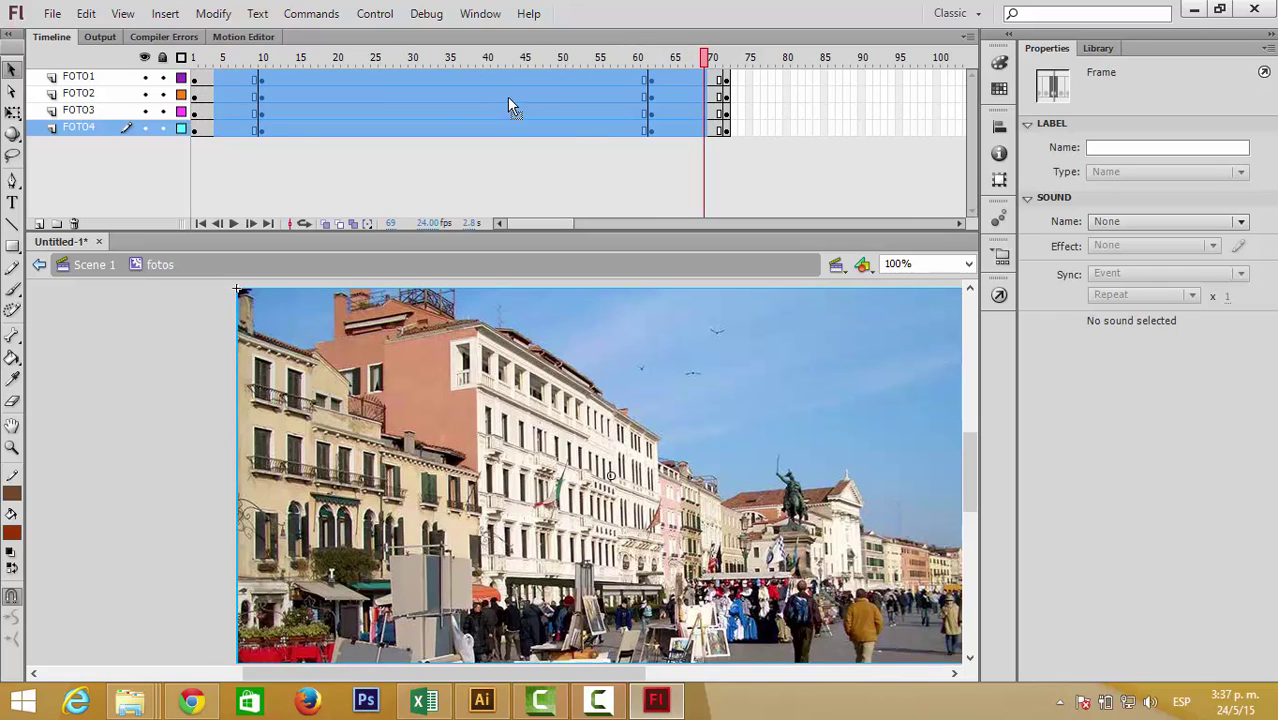
right_click(494, 89)
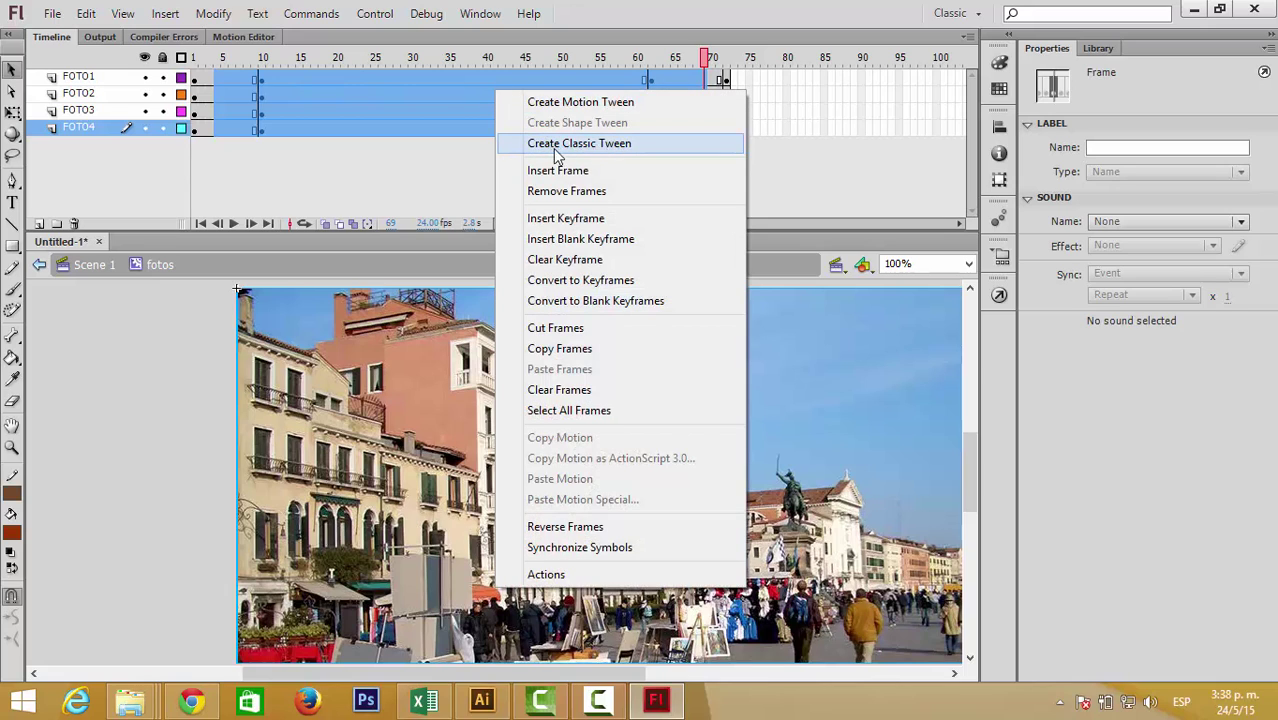
click(591, 147)
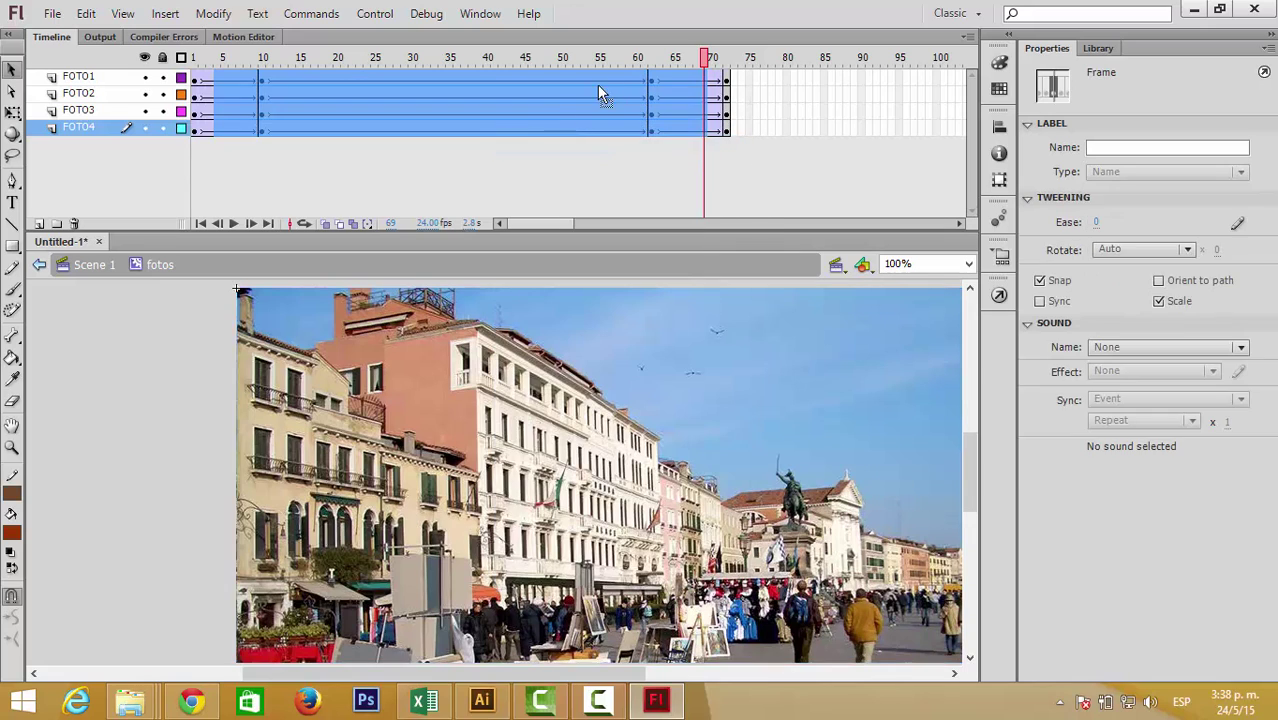
key(Return)
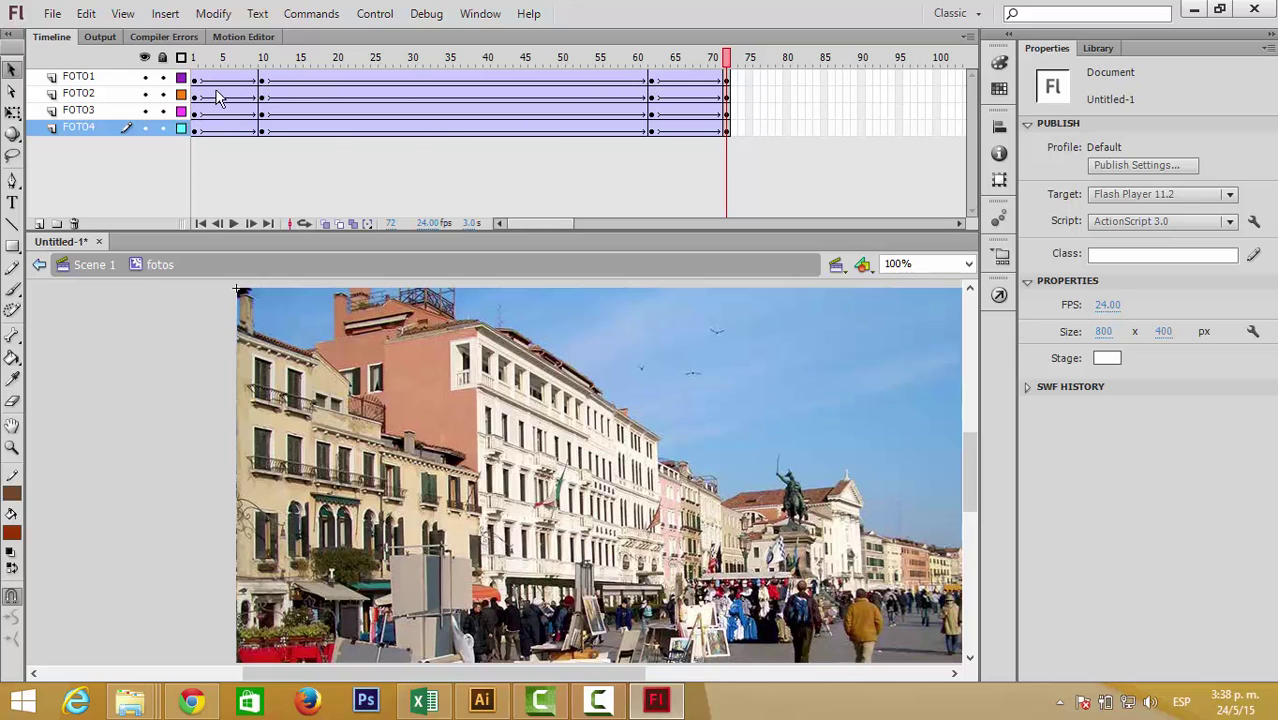
Apply an Alpha color effect of 0% to all four photos at frame 1.
click(196, 128)
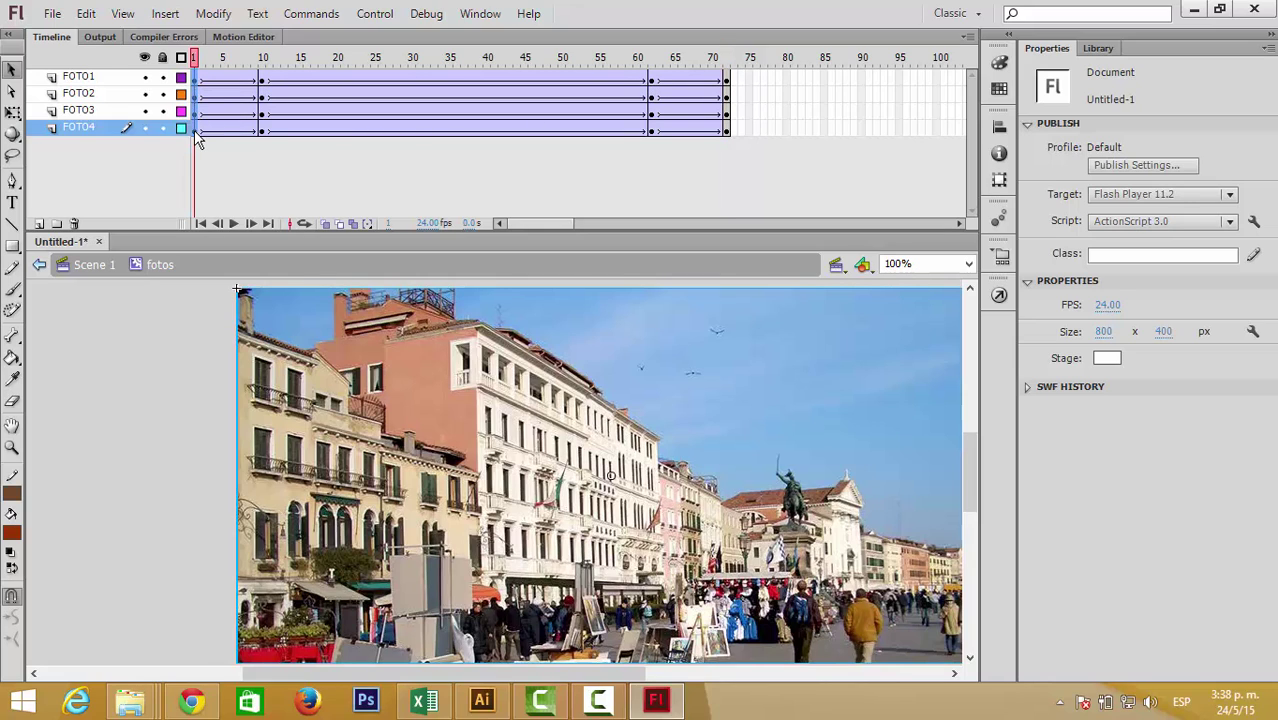
click(194, 130)
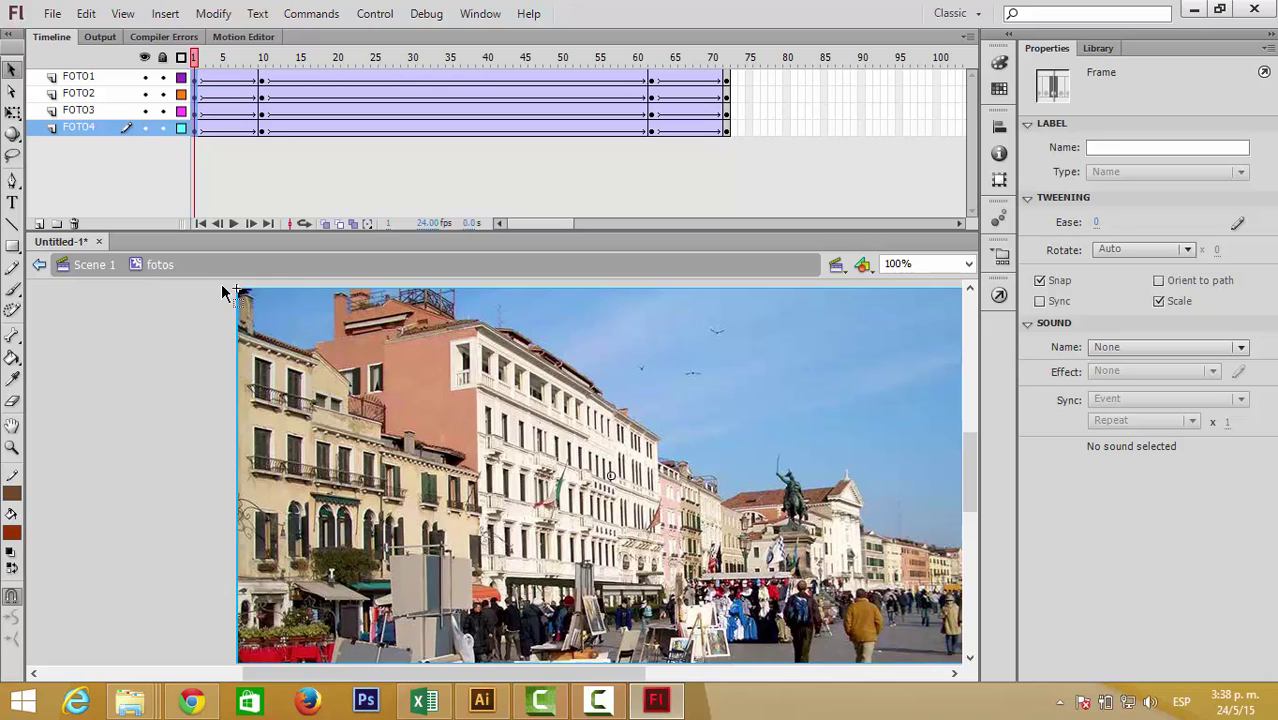
click(310, 345)
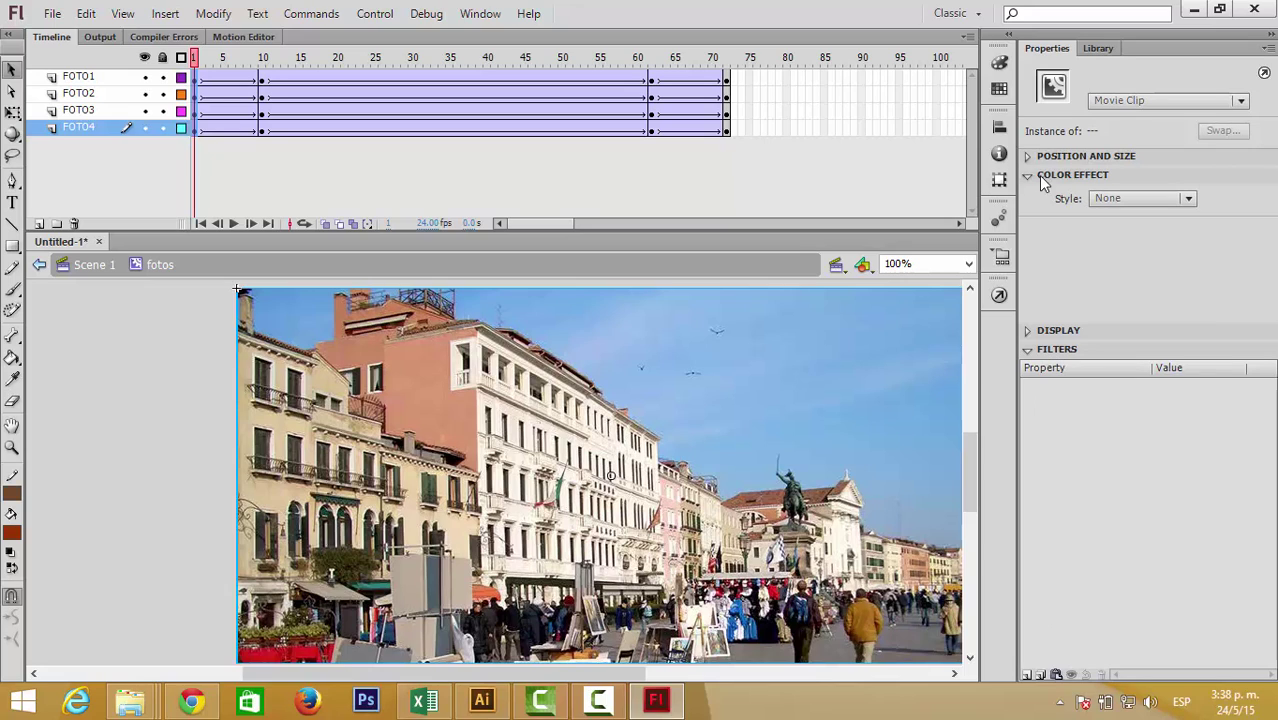
click(1106, 200)
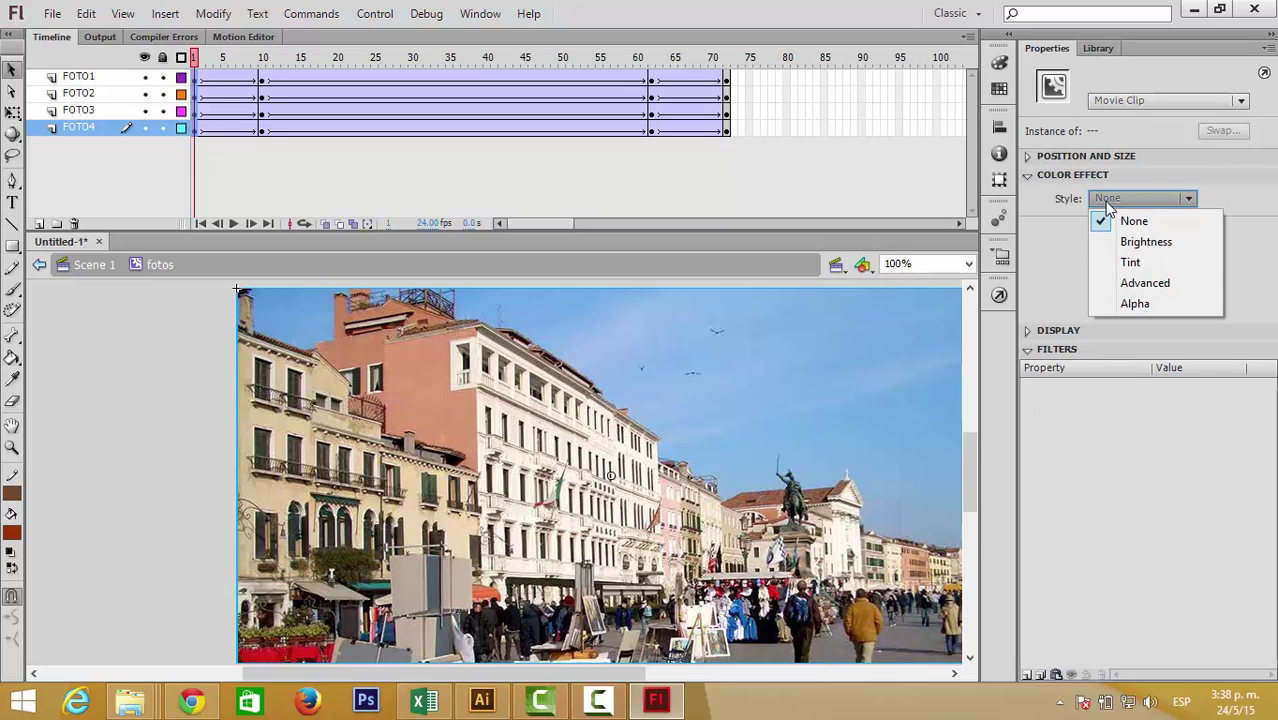
click(1140, 305)
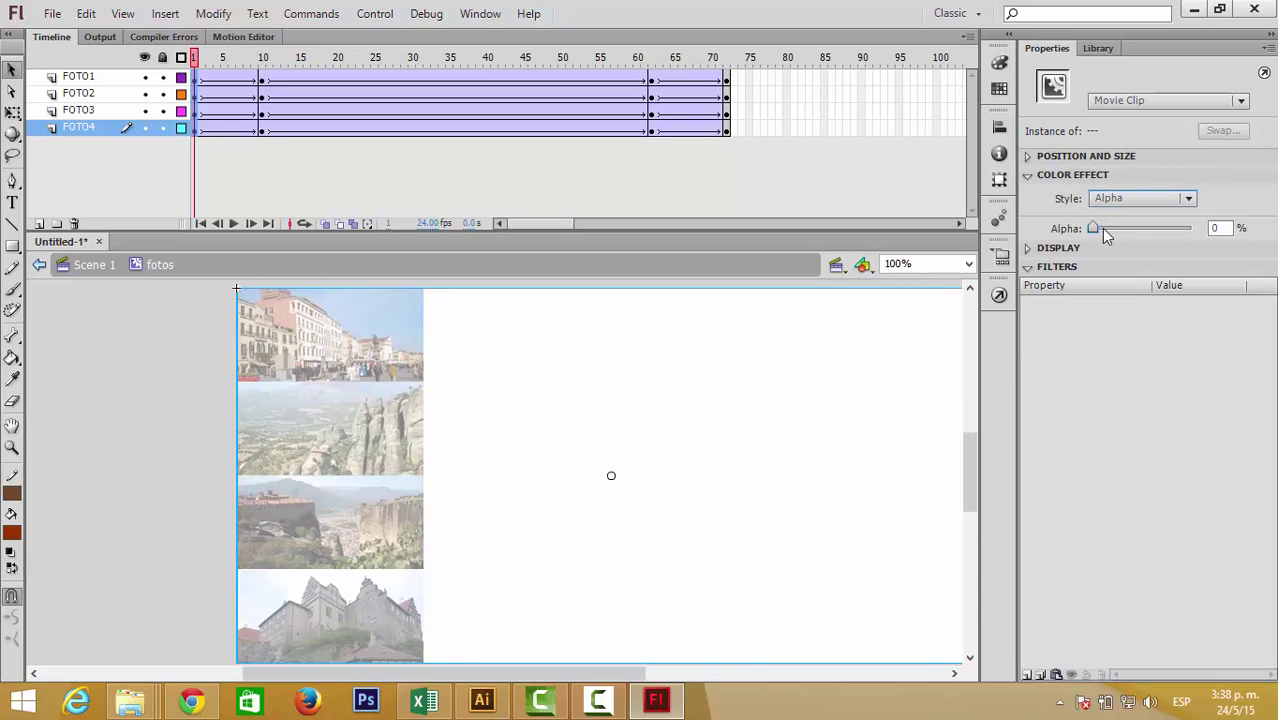
drag(1163, 228, 1203, 235)
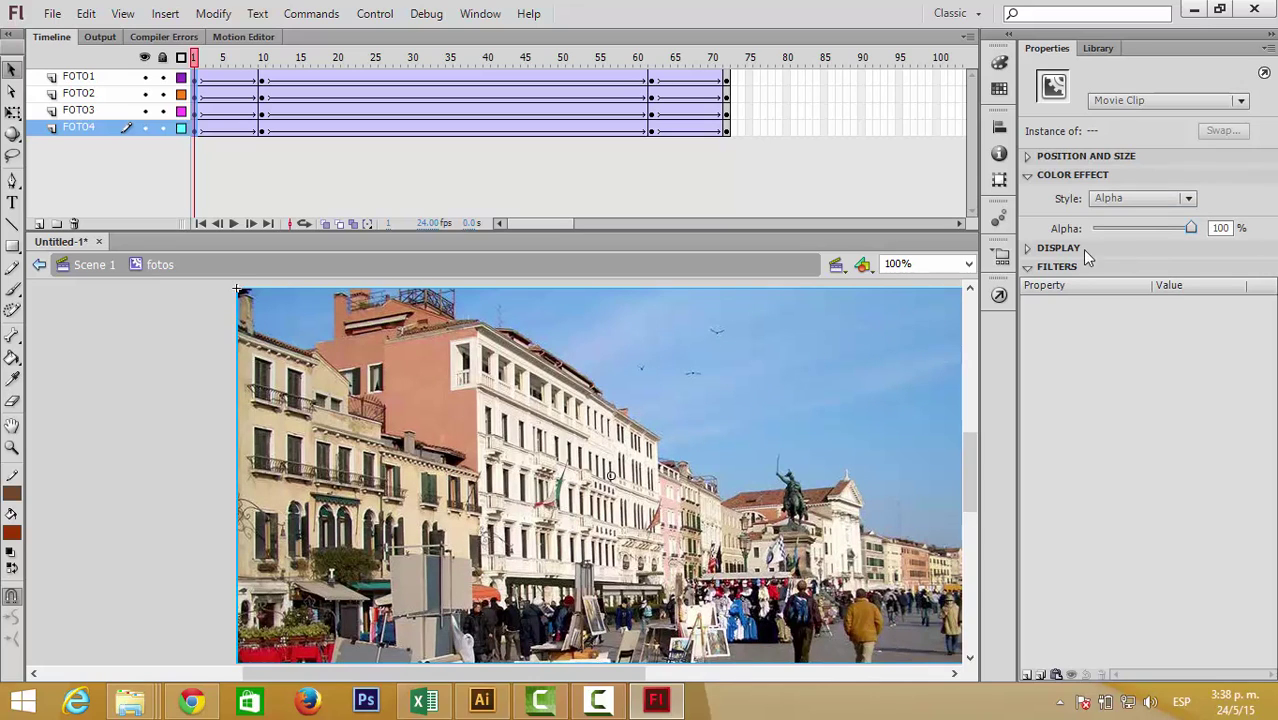
drag(1137, 229, 1090, 238)
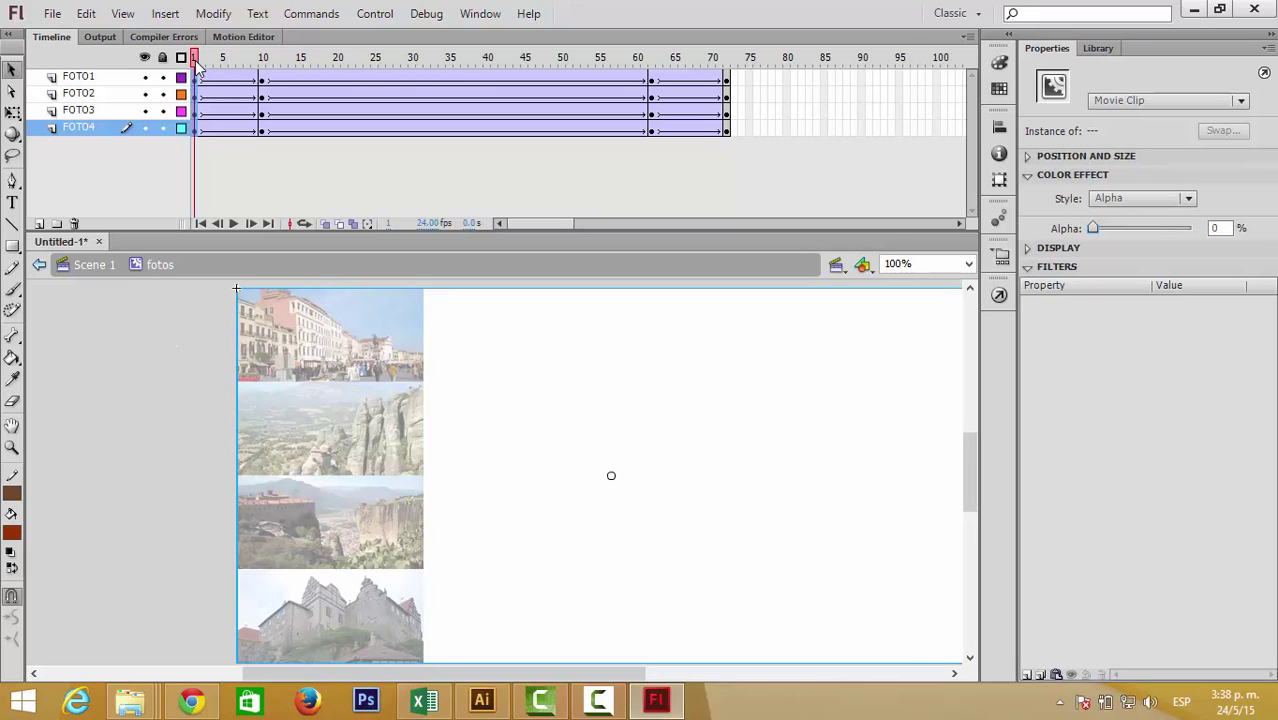
Apply an Alpha color effect of 0% to all four photos at frame 72.
drag(196, 58, 727, 84)
click(729, 129)
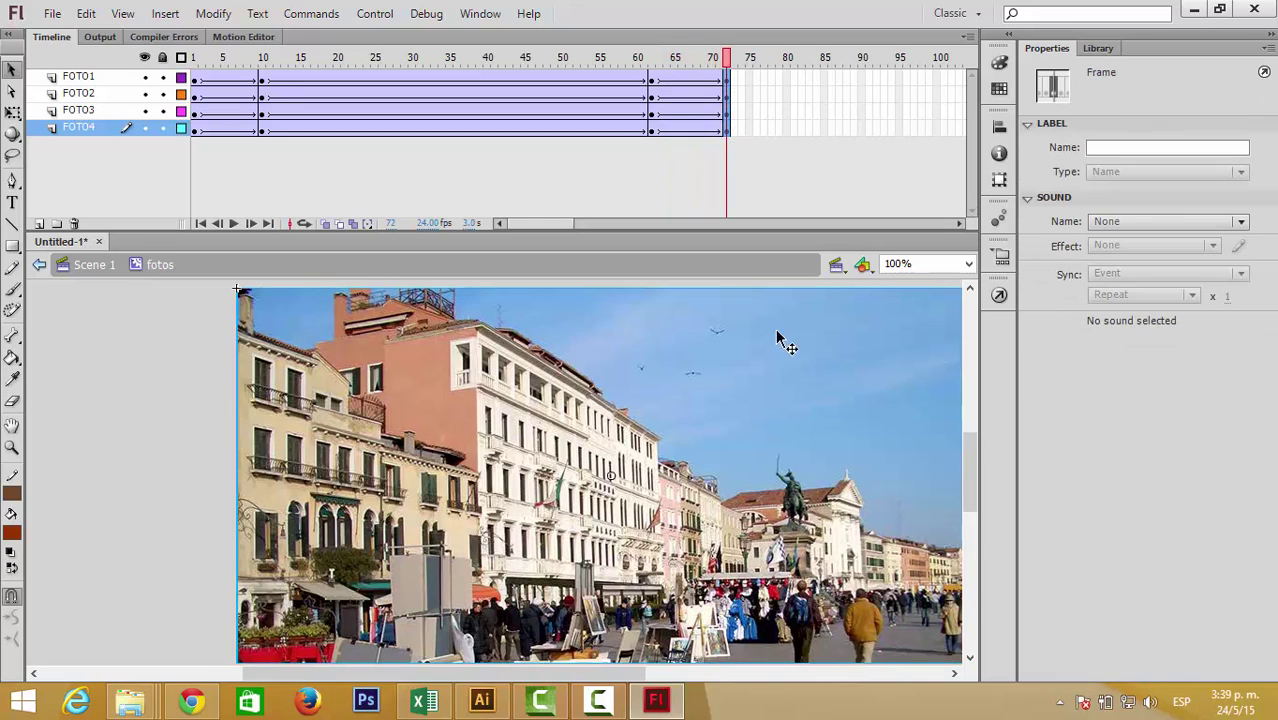
click(752, 420)
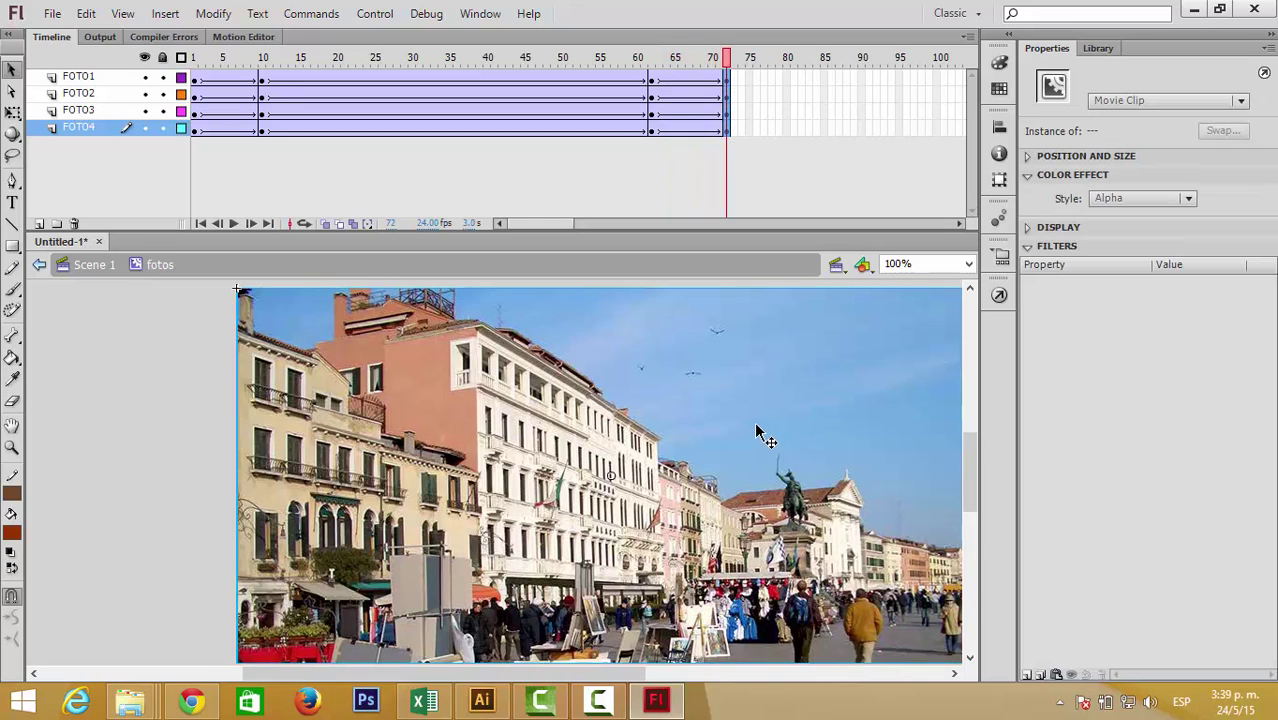
click(1143, 197)
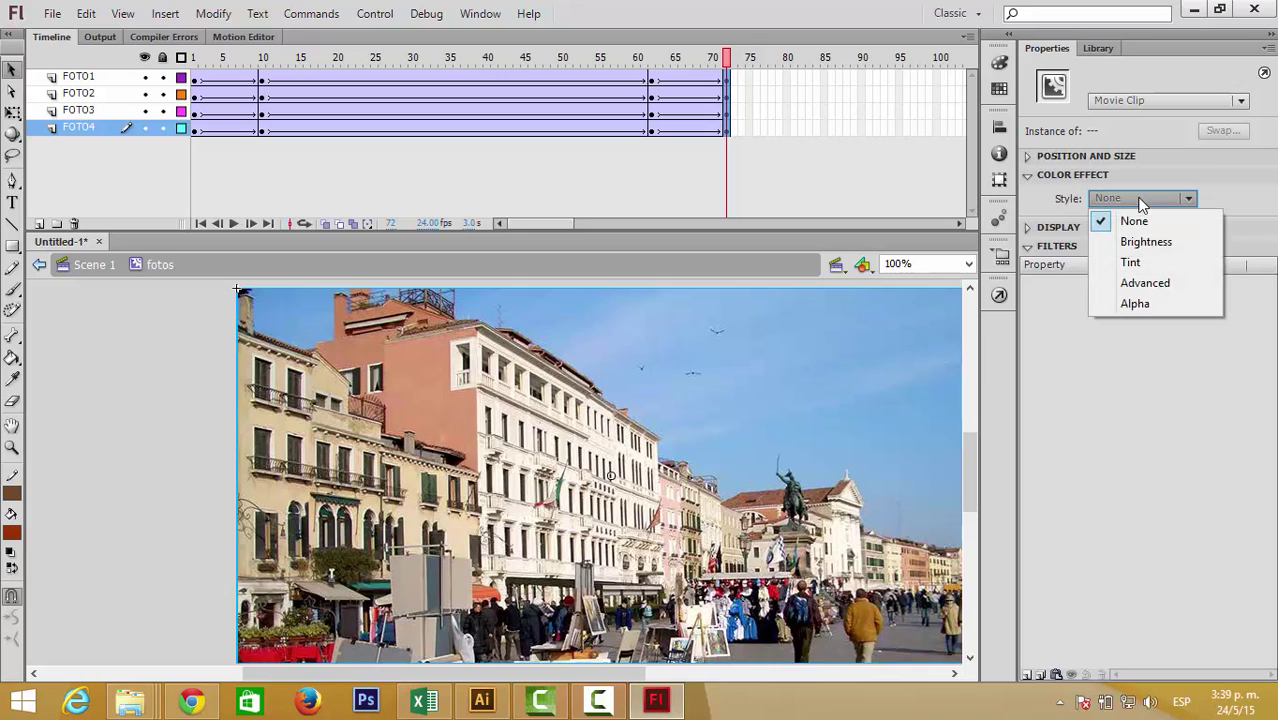
click(1137, 305)
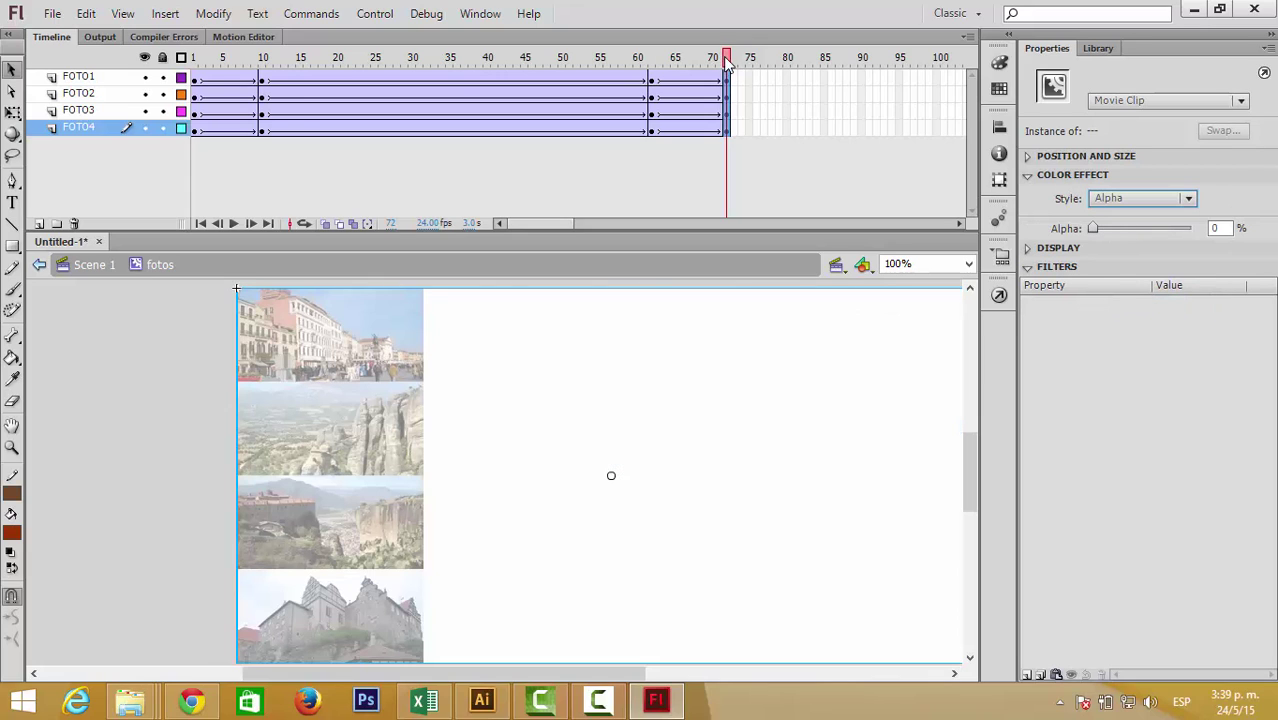
Scrub the animation from frame 1 to 72, and test the movie to preview the fade in and out.
click(195, 60)
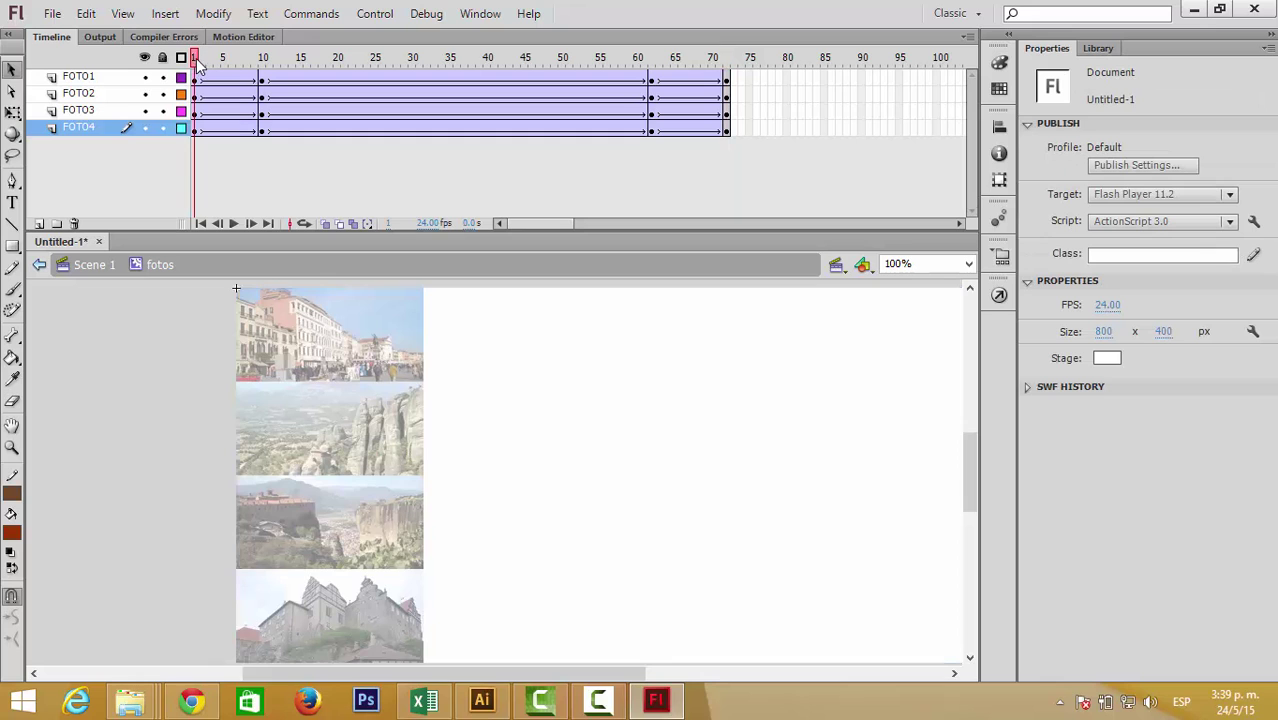
drag(198, 62, 727, 84)
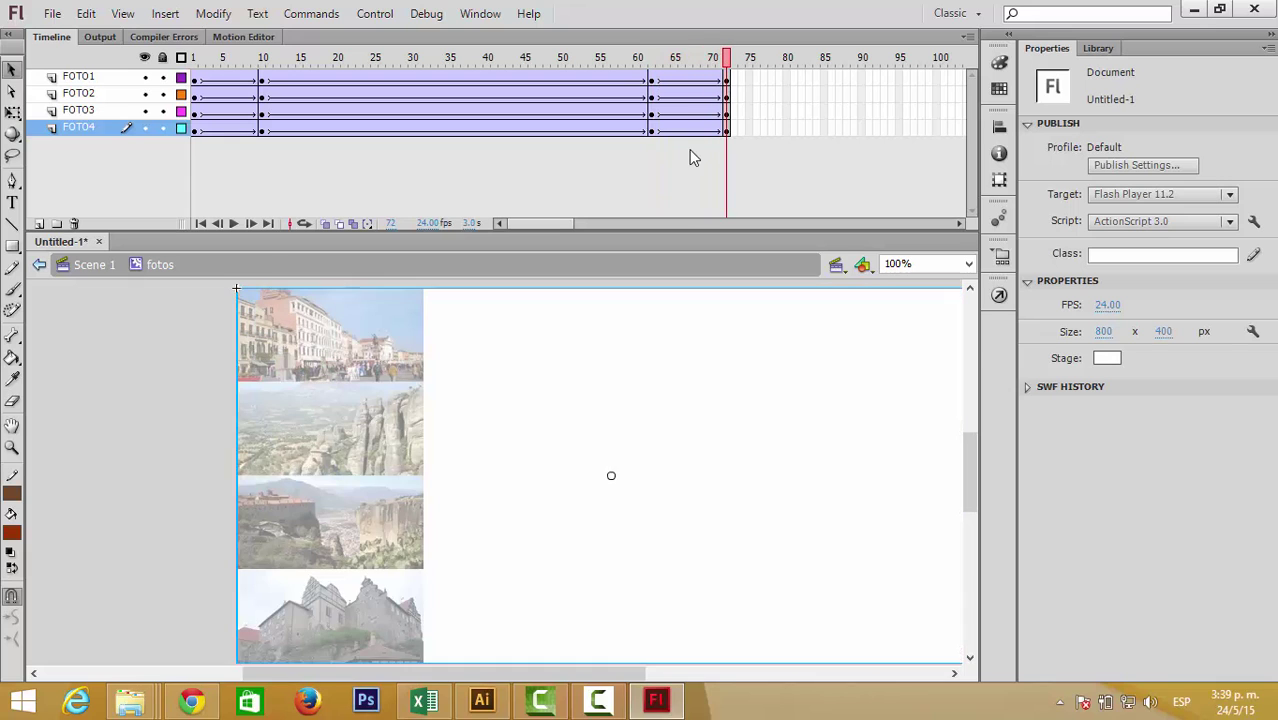
click(690, 151)
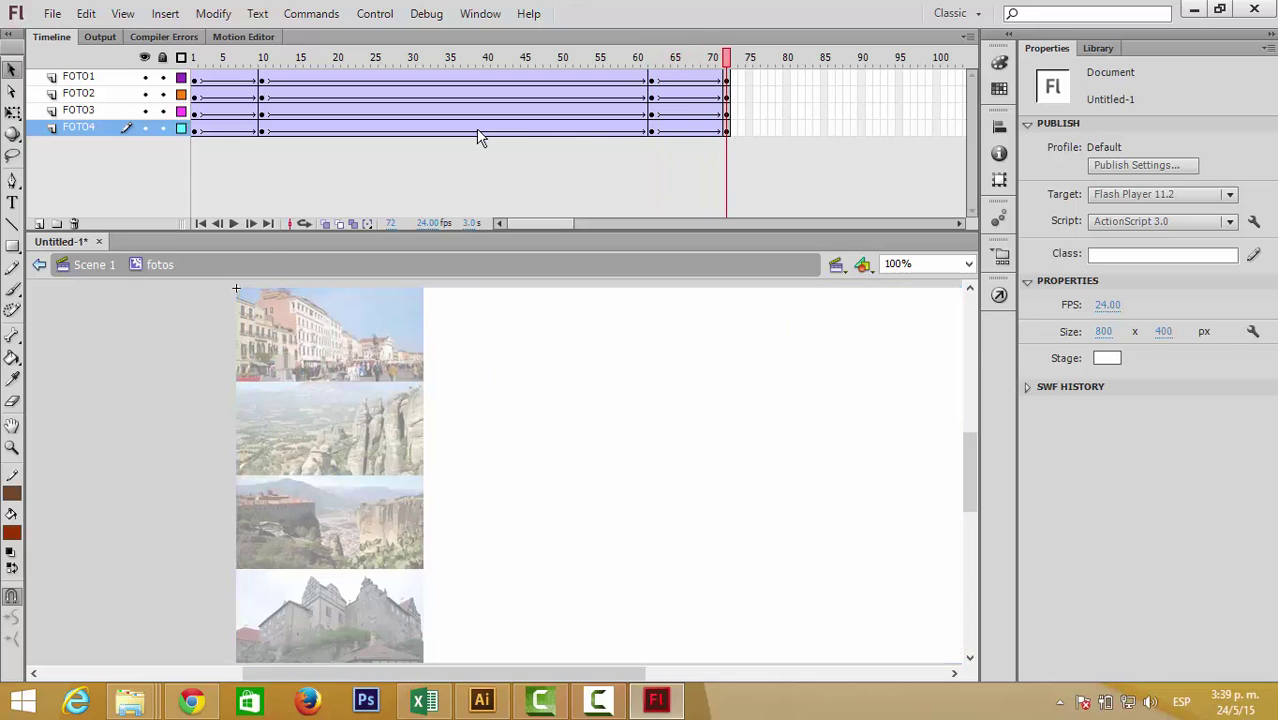
key(ctrl+Return)
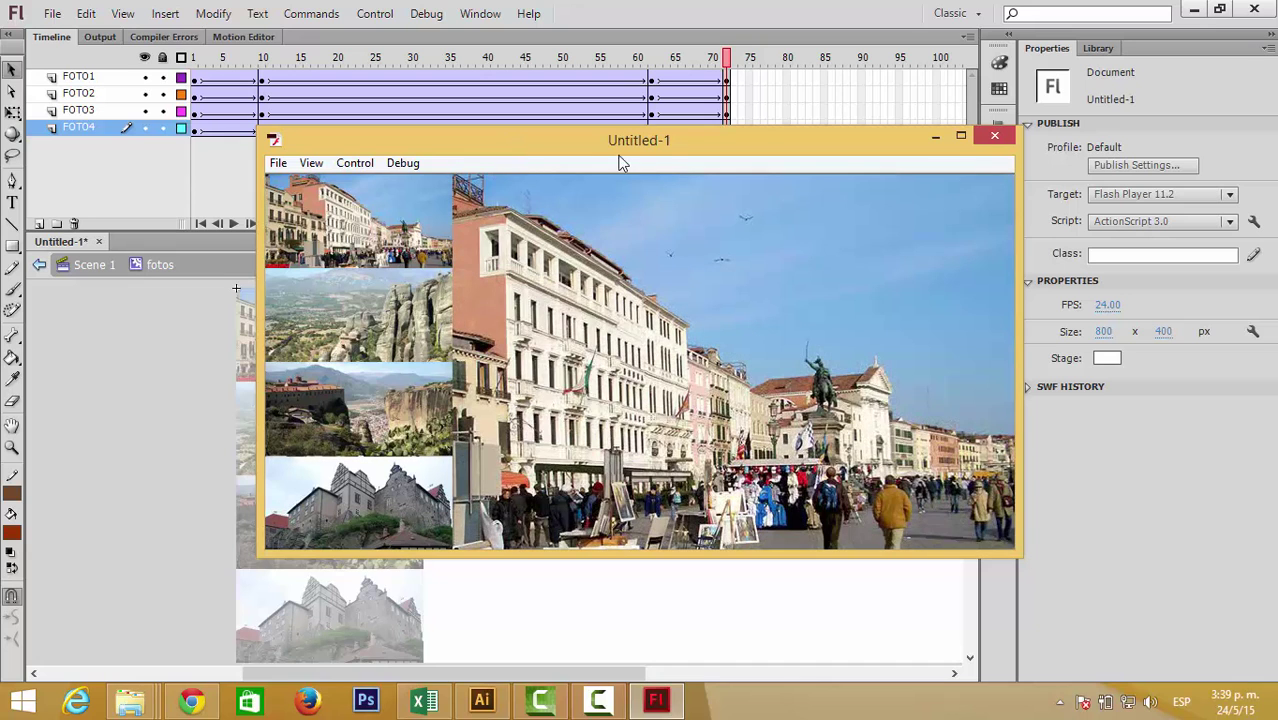
click(995, 137)
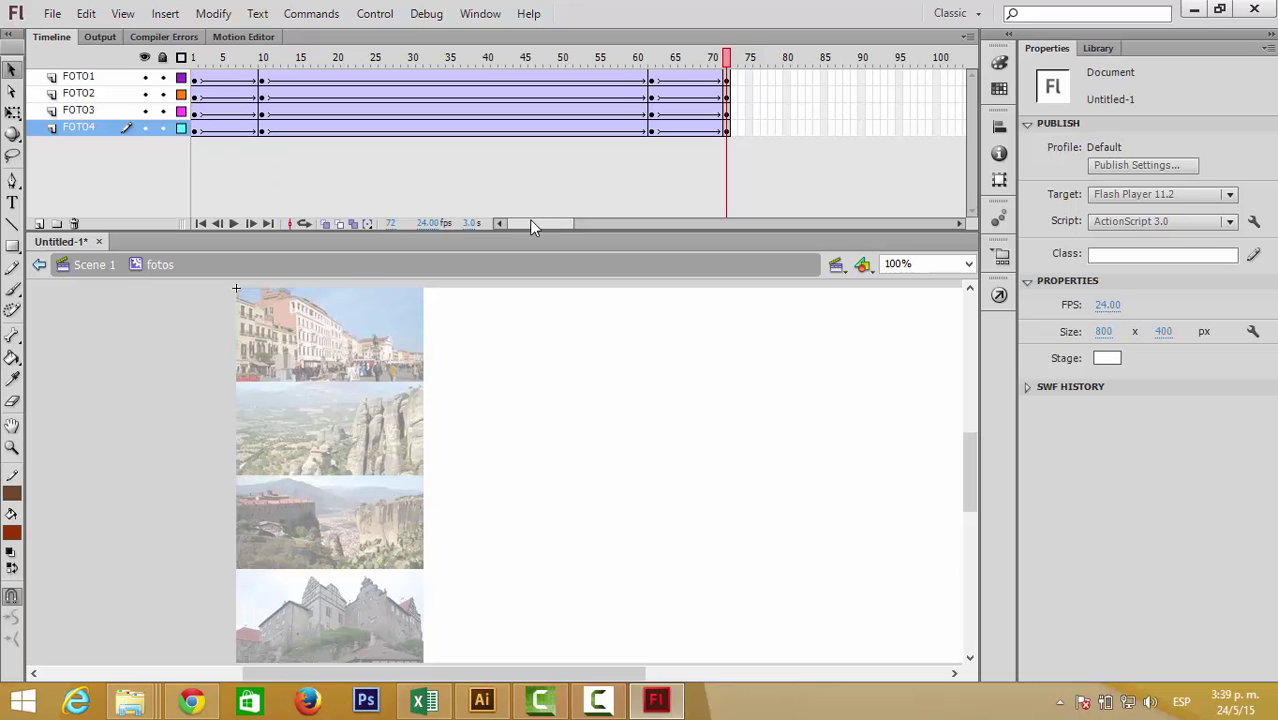
Shift all frames of FOTO2, FOTO3 and FOTO4 along the timeline so their animations start at frame 72.
click(195, 127)
drag(276, 97, 726, 127)
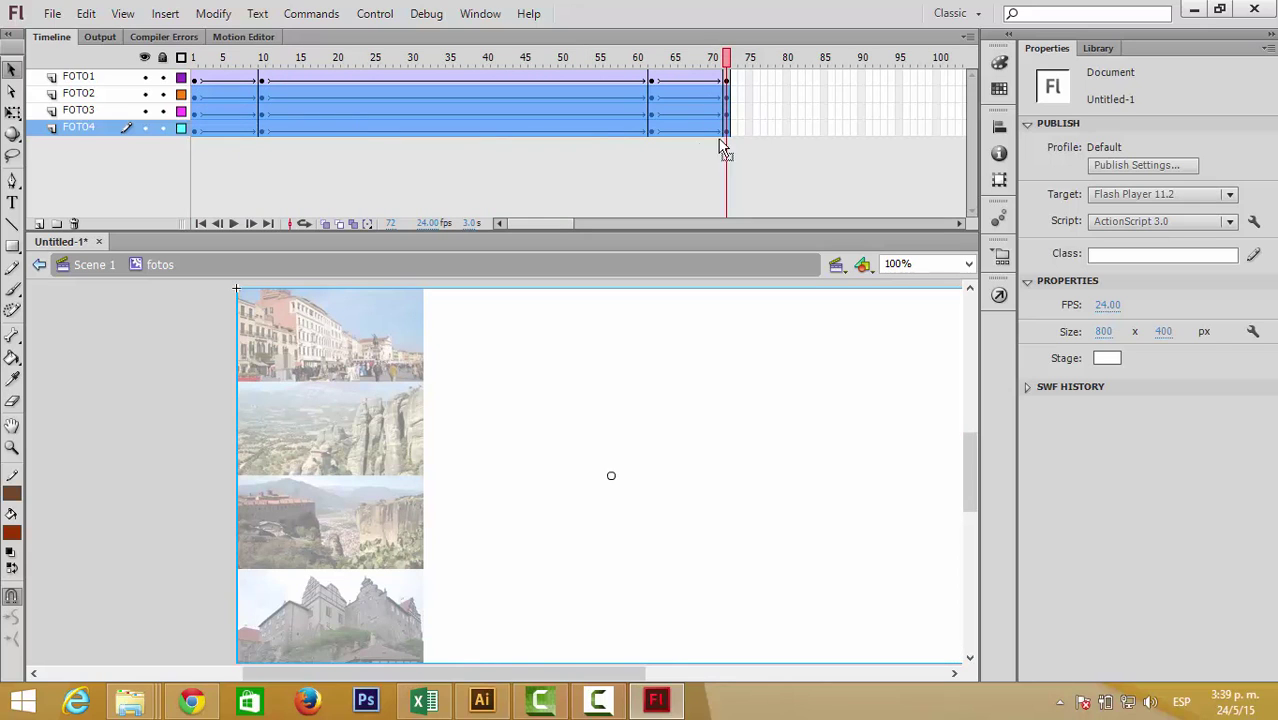
drag(545, 223, 583, 224)
drag(200, 89, 735, 94)
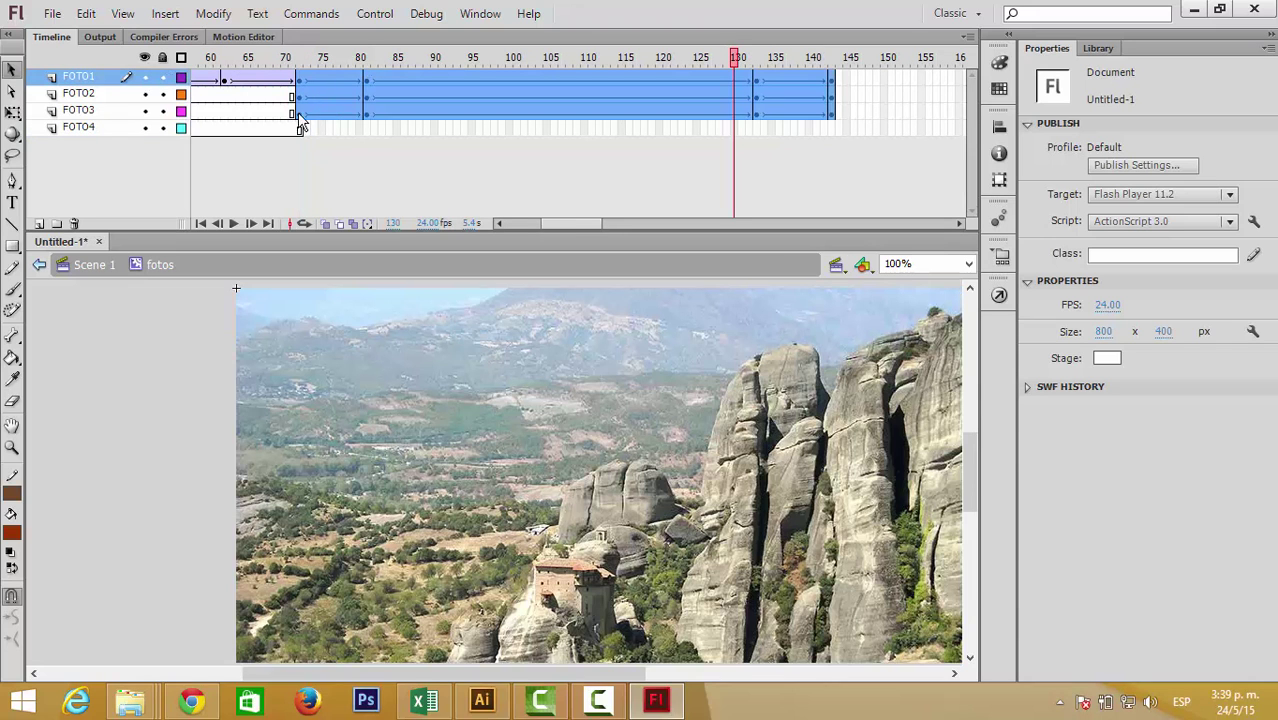
key(ctrl+z)
drag(230, 113, 767, 134)
click(633, 157)
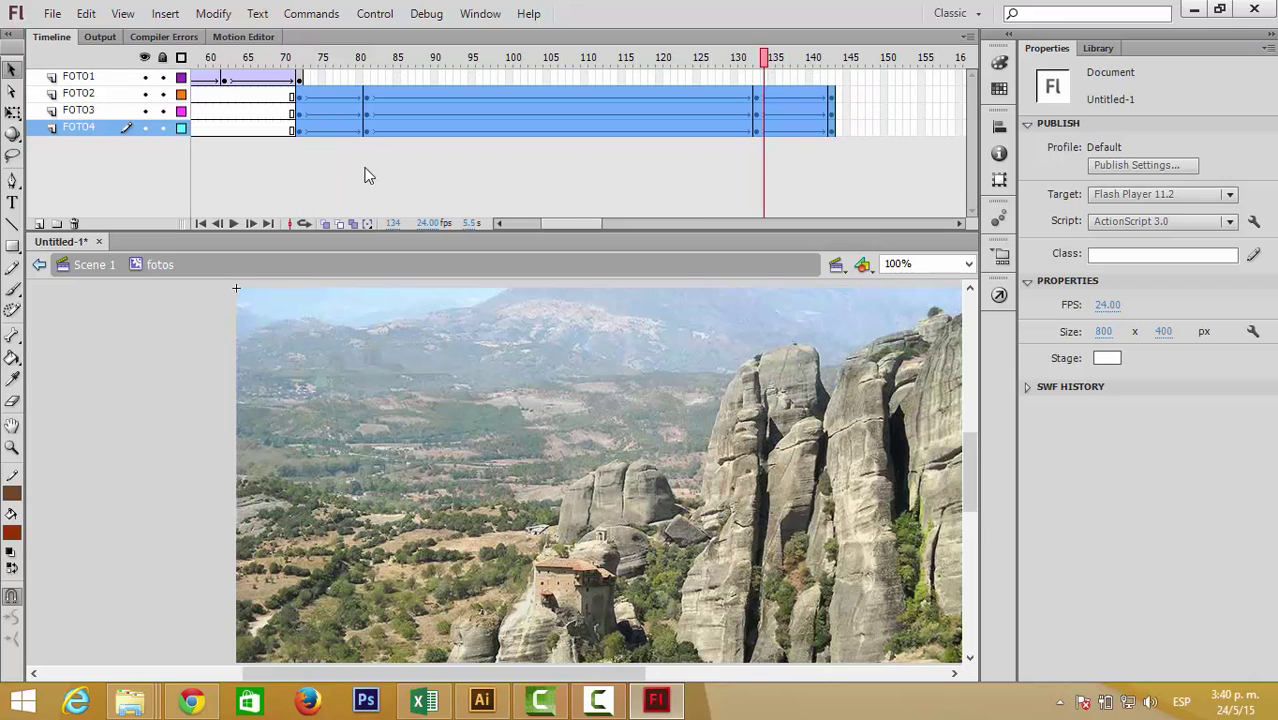
click(365, 175)
Shift the animation frames of FOTO3 and FOTO4 so they start at frame 143, where FOTO2 ends.
drag(298, 128, 831, 115)
click(443, 110)
click(669, 118)
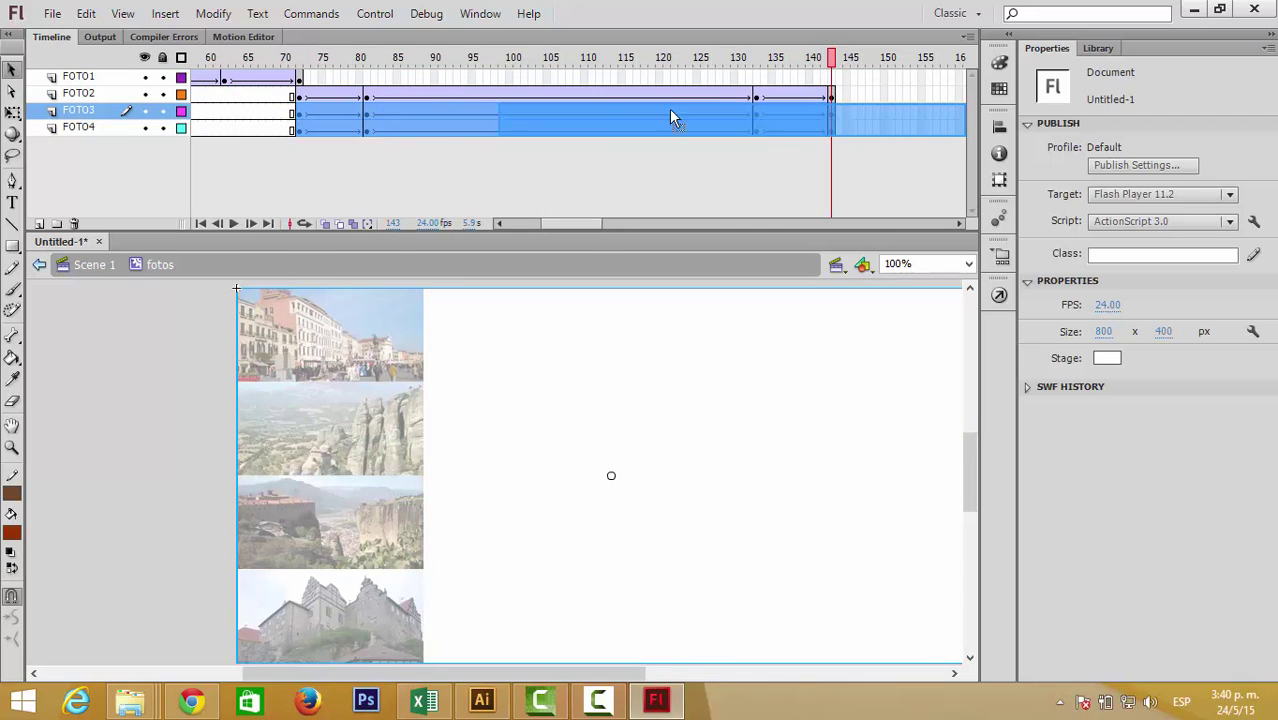
drag(669, 118, 850, 130)
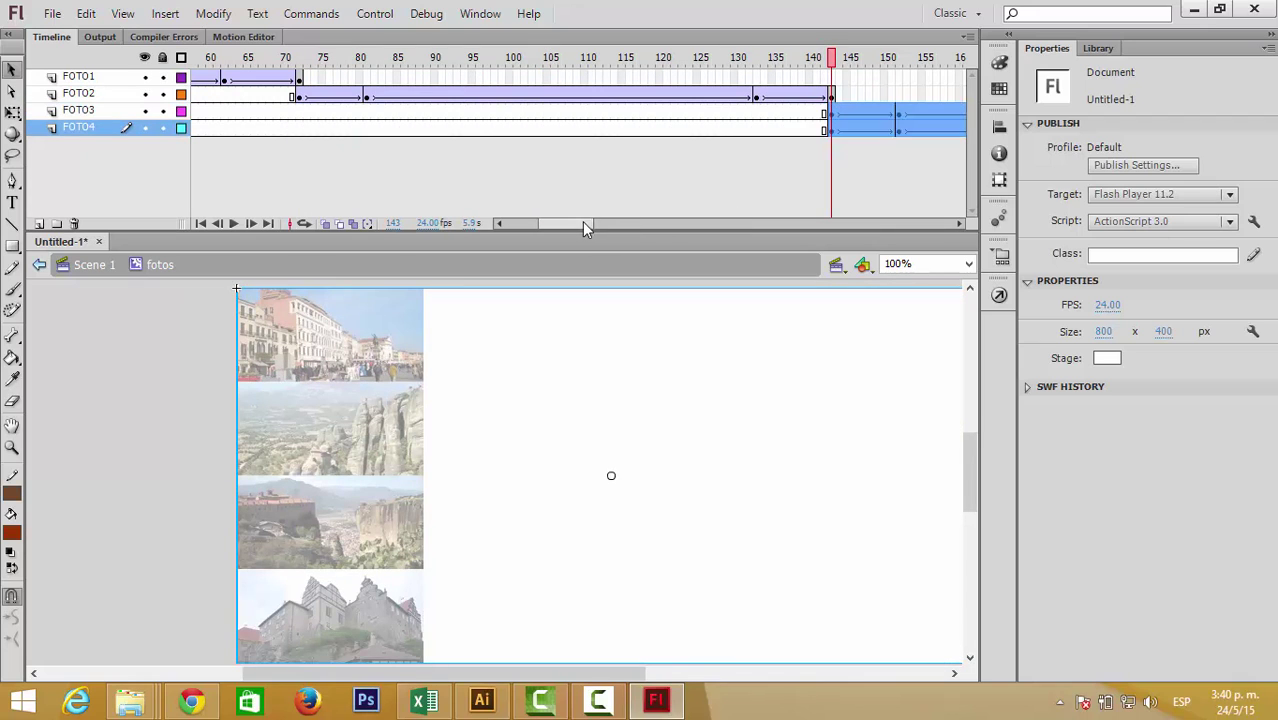
Shift the FOTO4 animation frames to start at frame 214, where FOTO3 ends, and test the movie.
drag(585, 229, 609, 220)
click(425, 148)
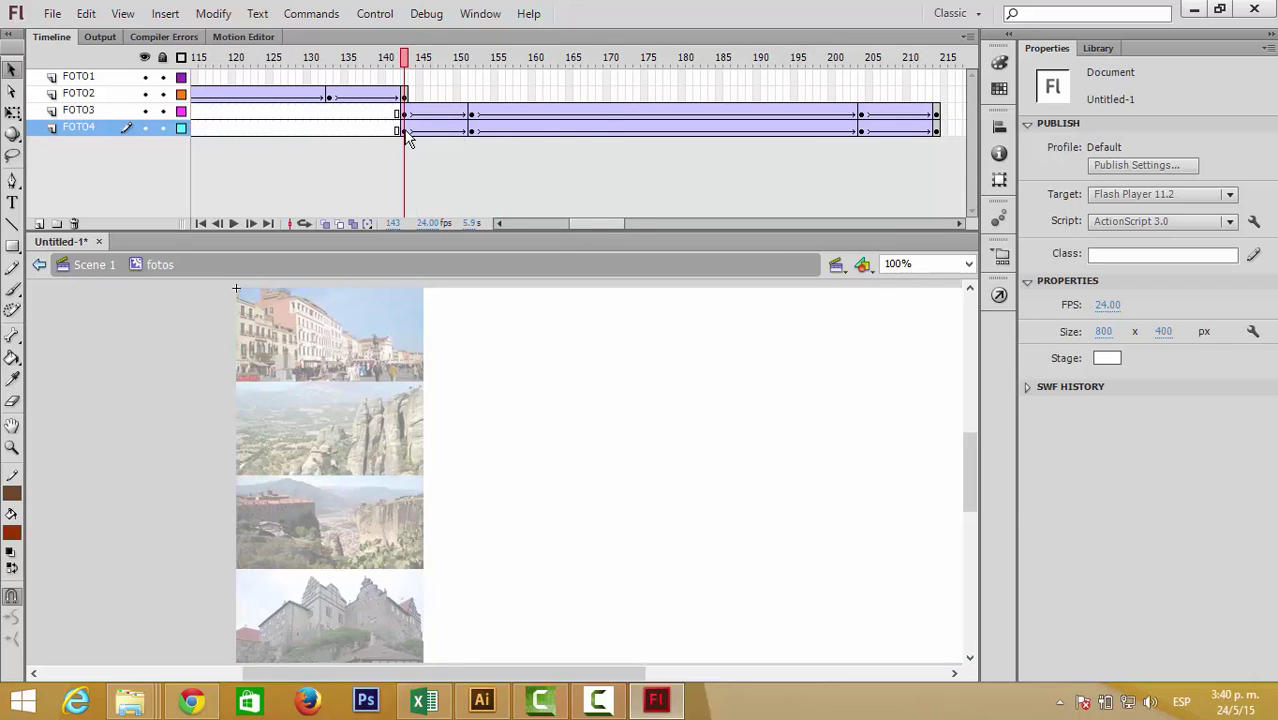
drag(407, 138, 941, 143)
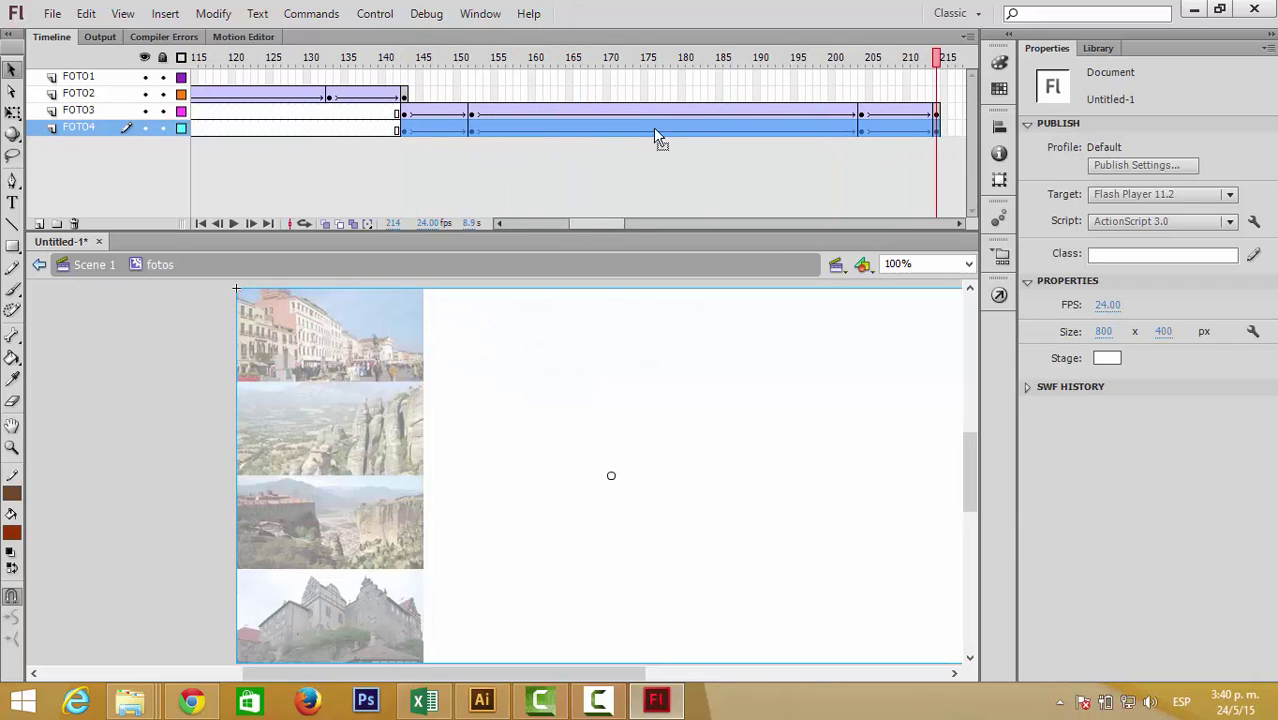
drag(655, 133, 927, 143)
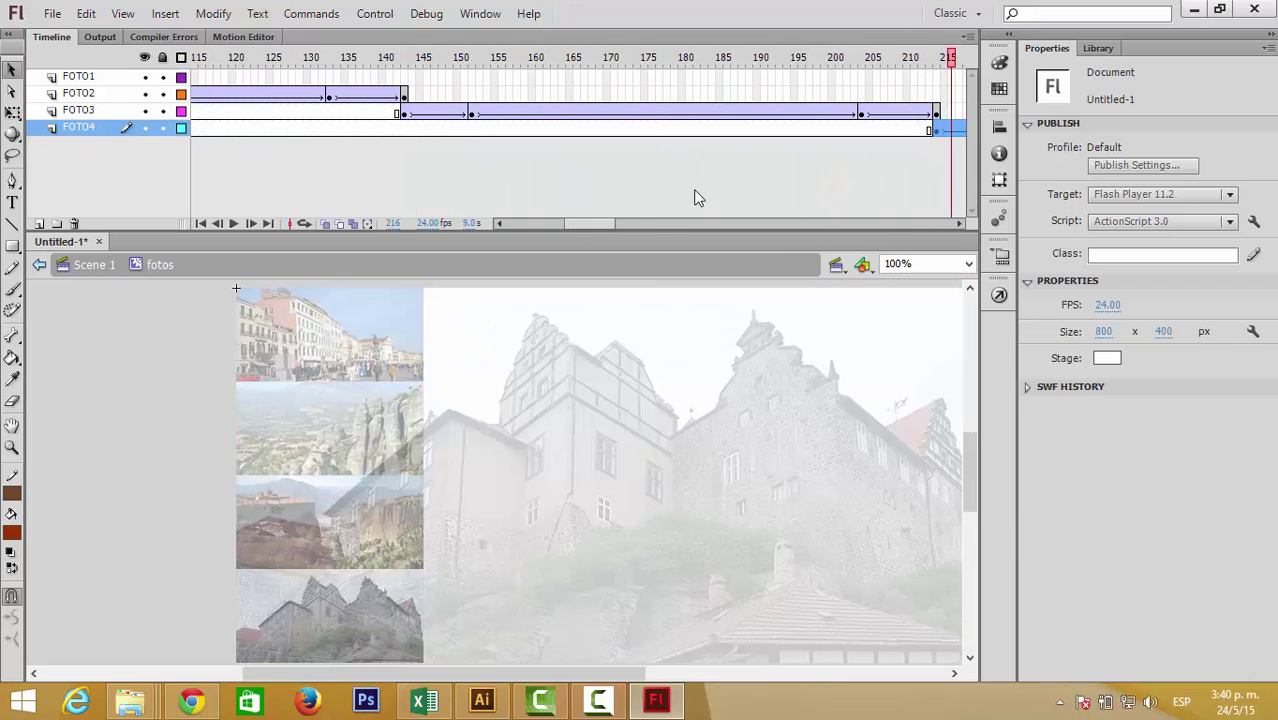
key(ctrl+Return)
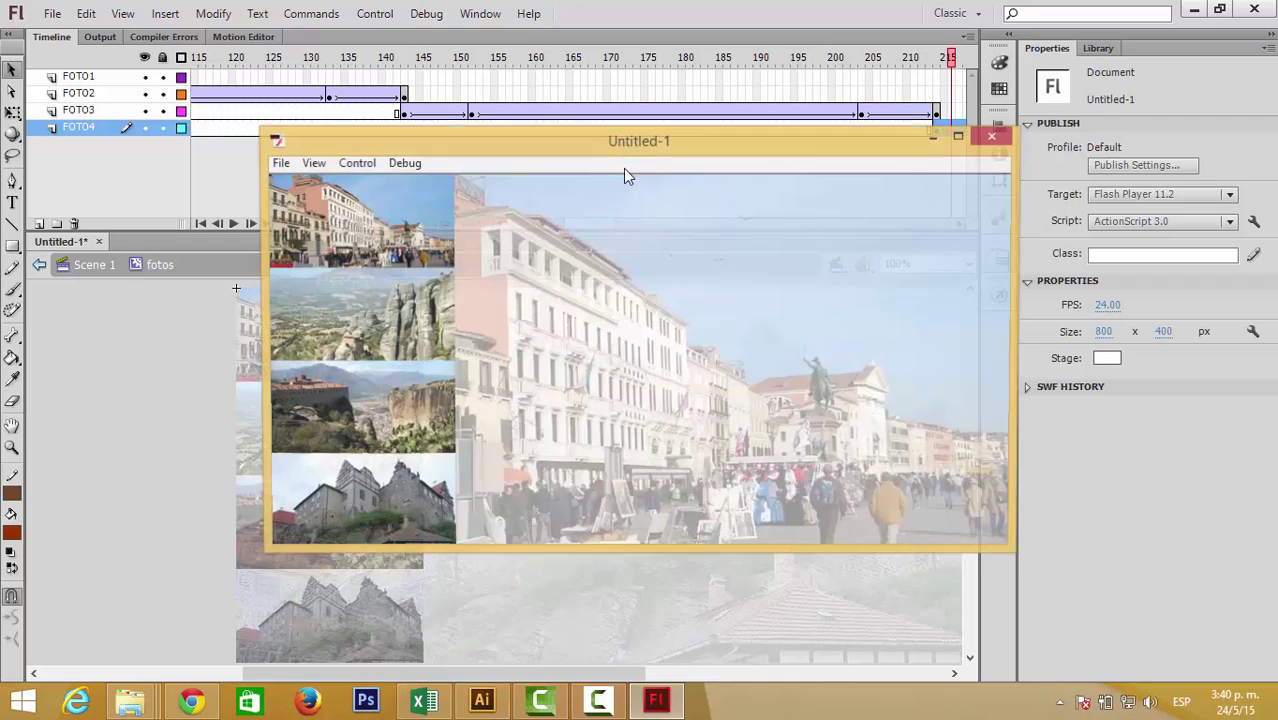